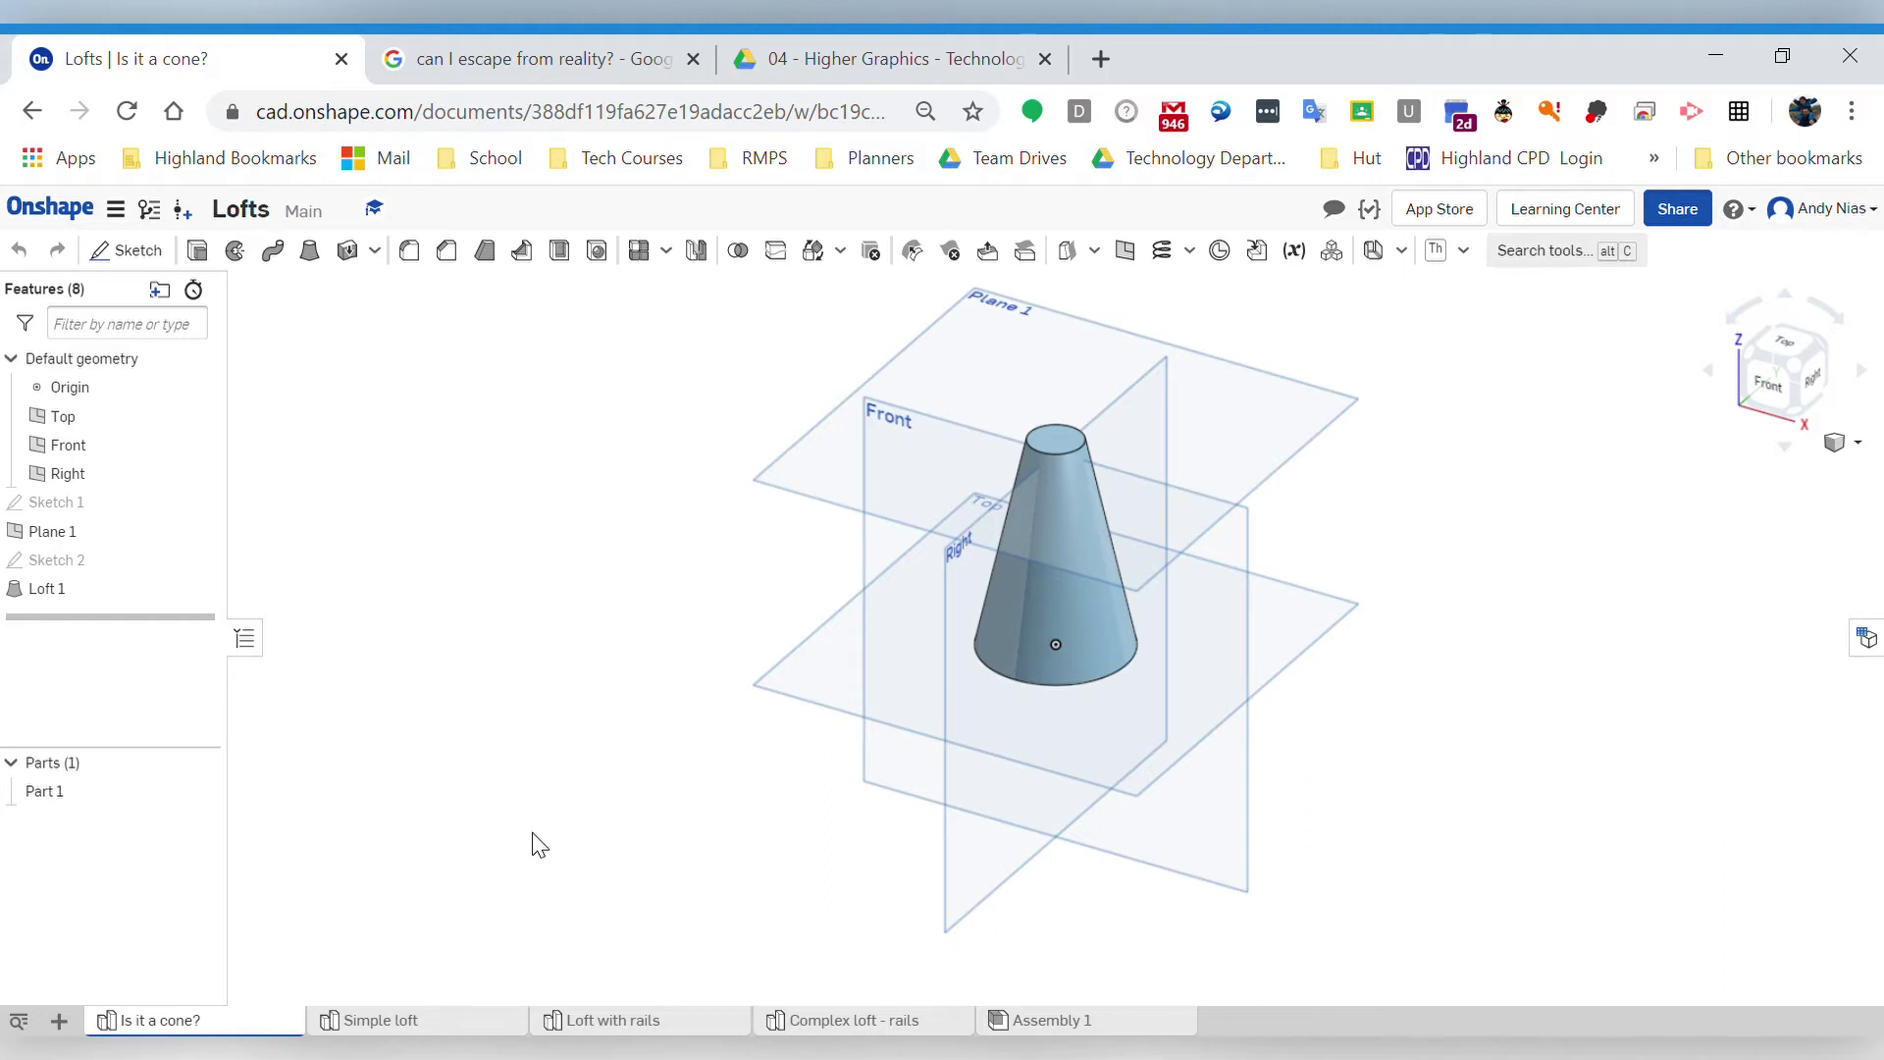
# - Create a sketch on the loft's small top face and project the face's circular edge into it
pyautogui.moveTo(647, 726); pyautogui.dragTo(863, 610, button='right')
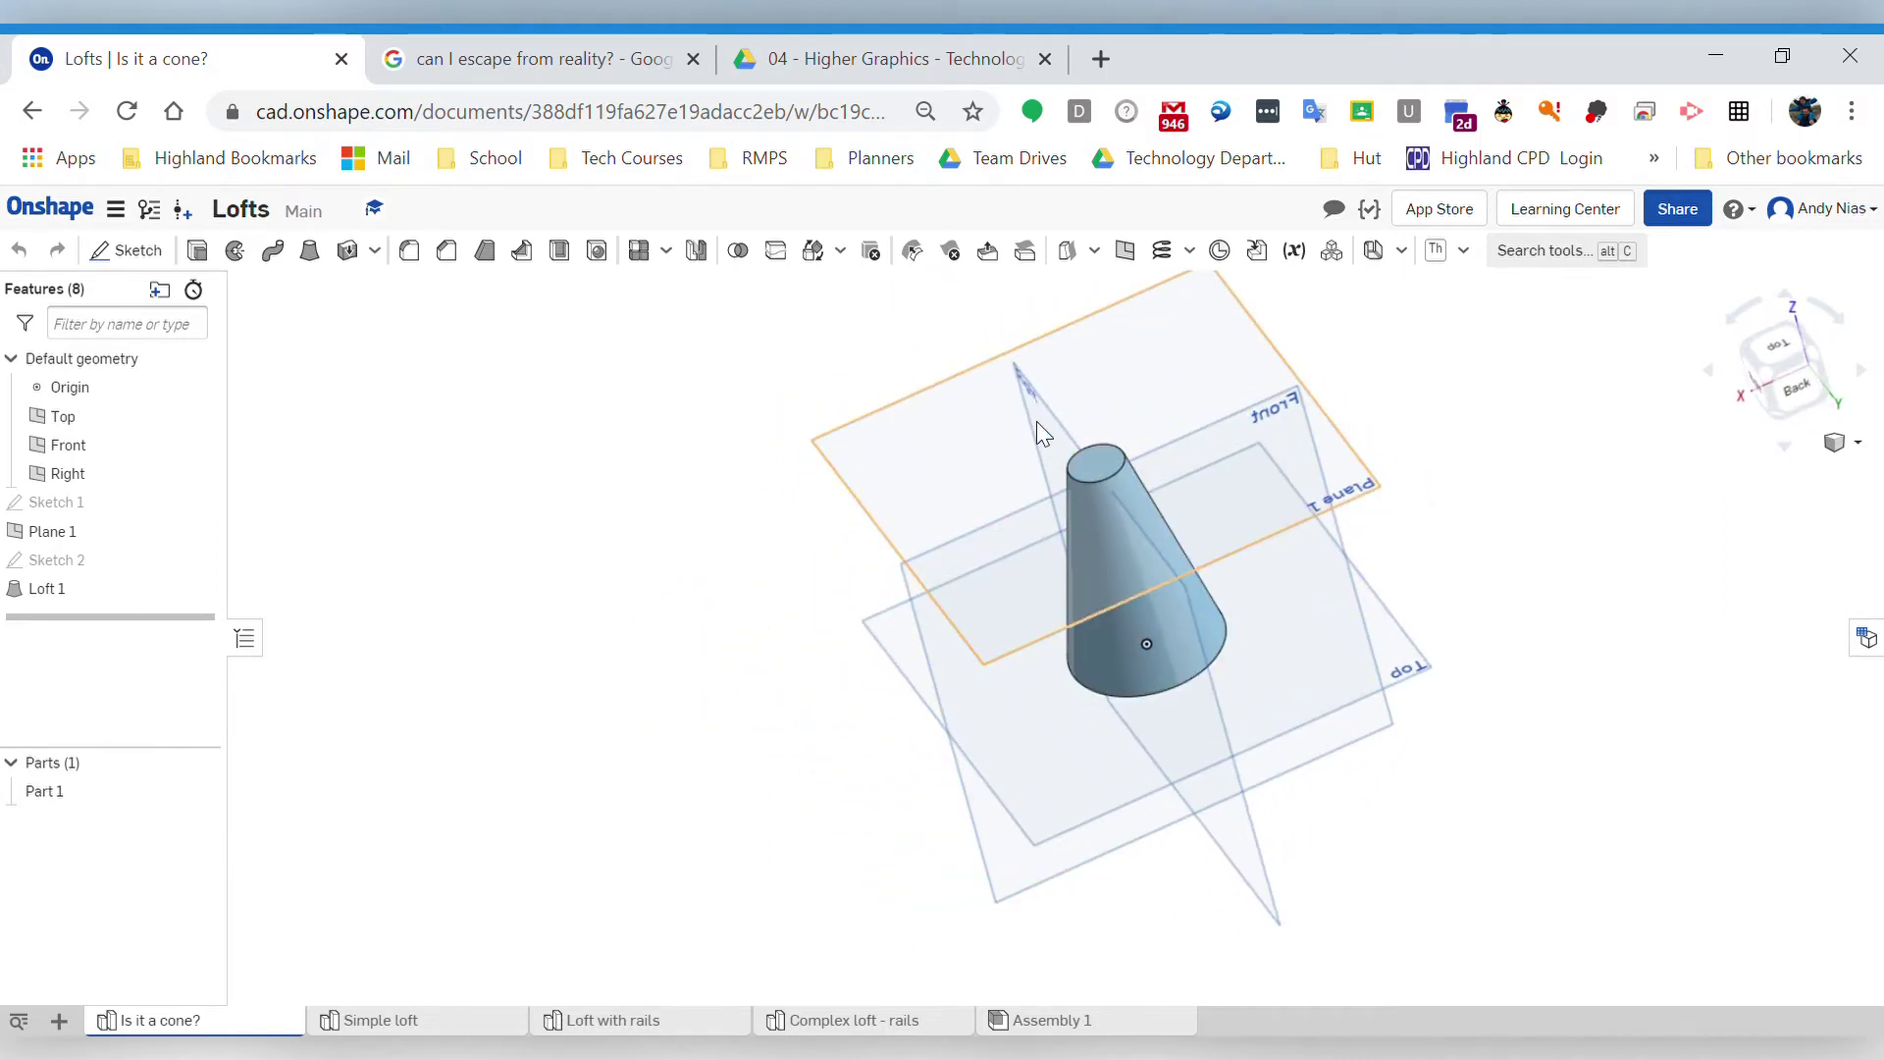
pyautogui.moveTo(1093, 457); pyautogui.dragTo(848, 588, button='right')
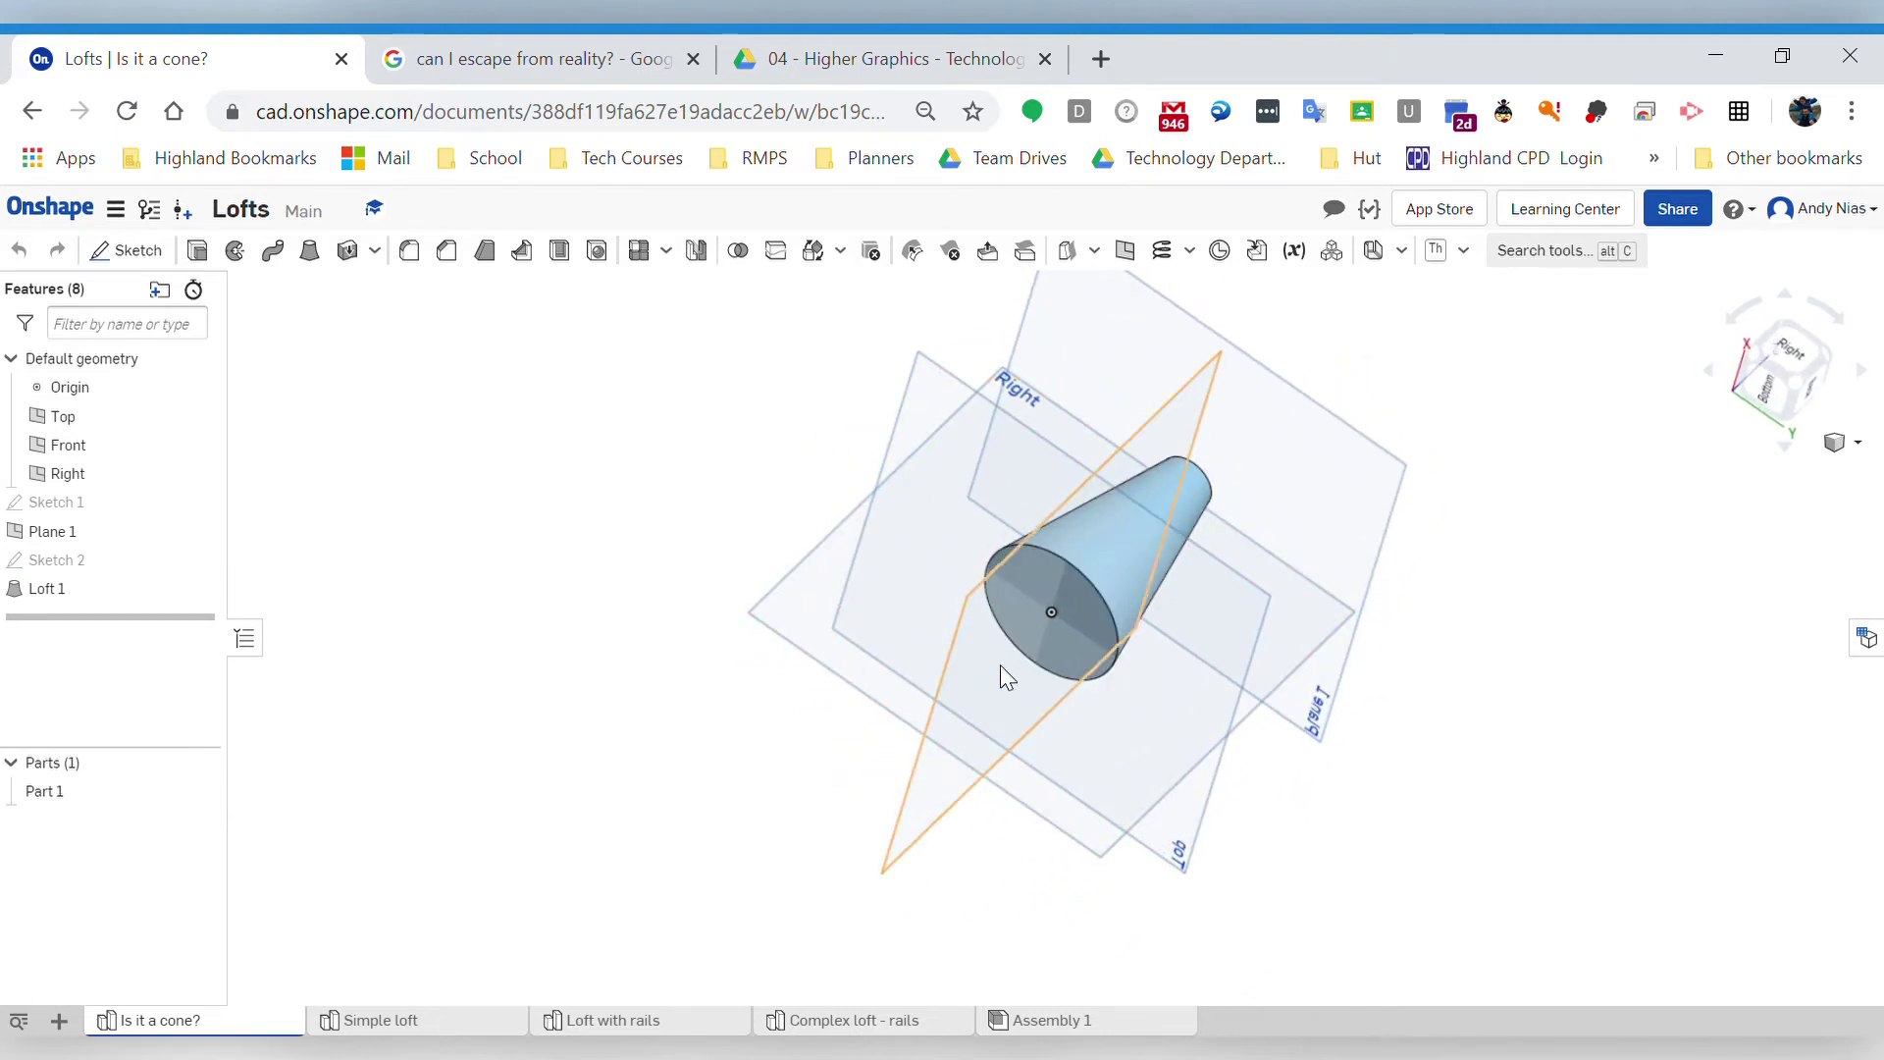
pyautogui.moveTo(1064, 586); pyautogui.dragTo(808, 677, button='right')
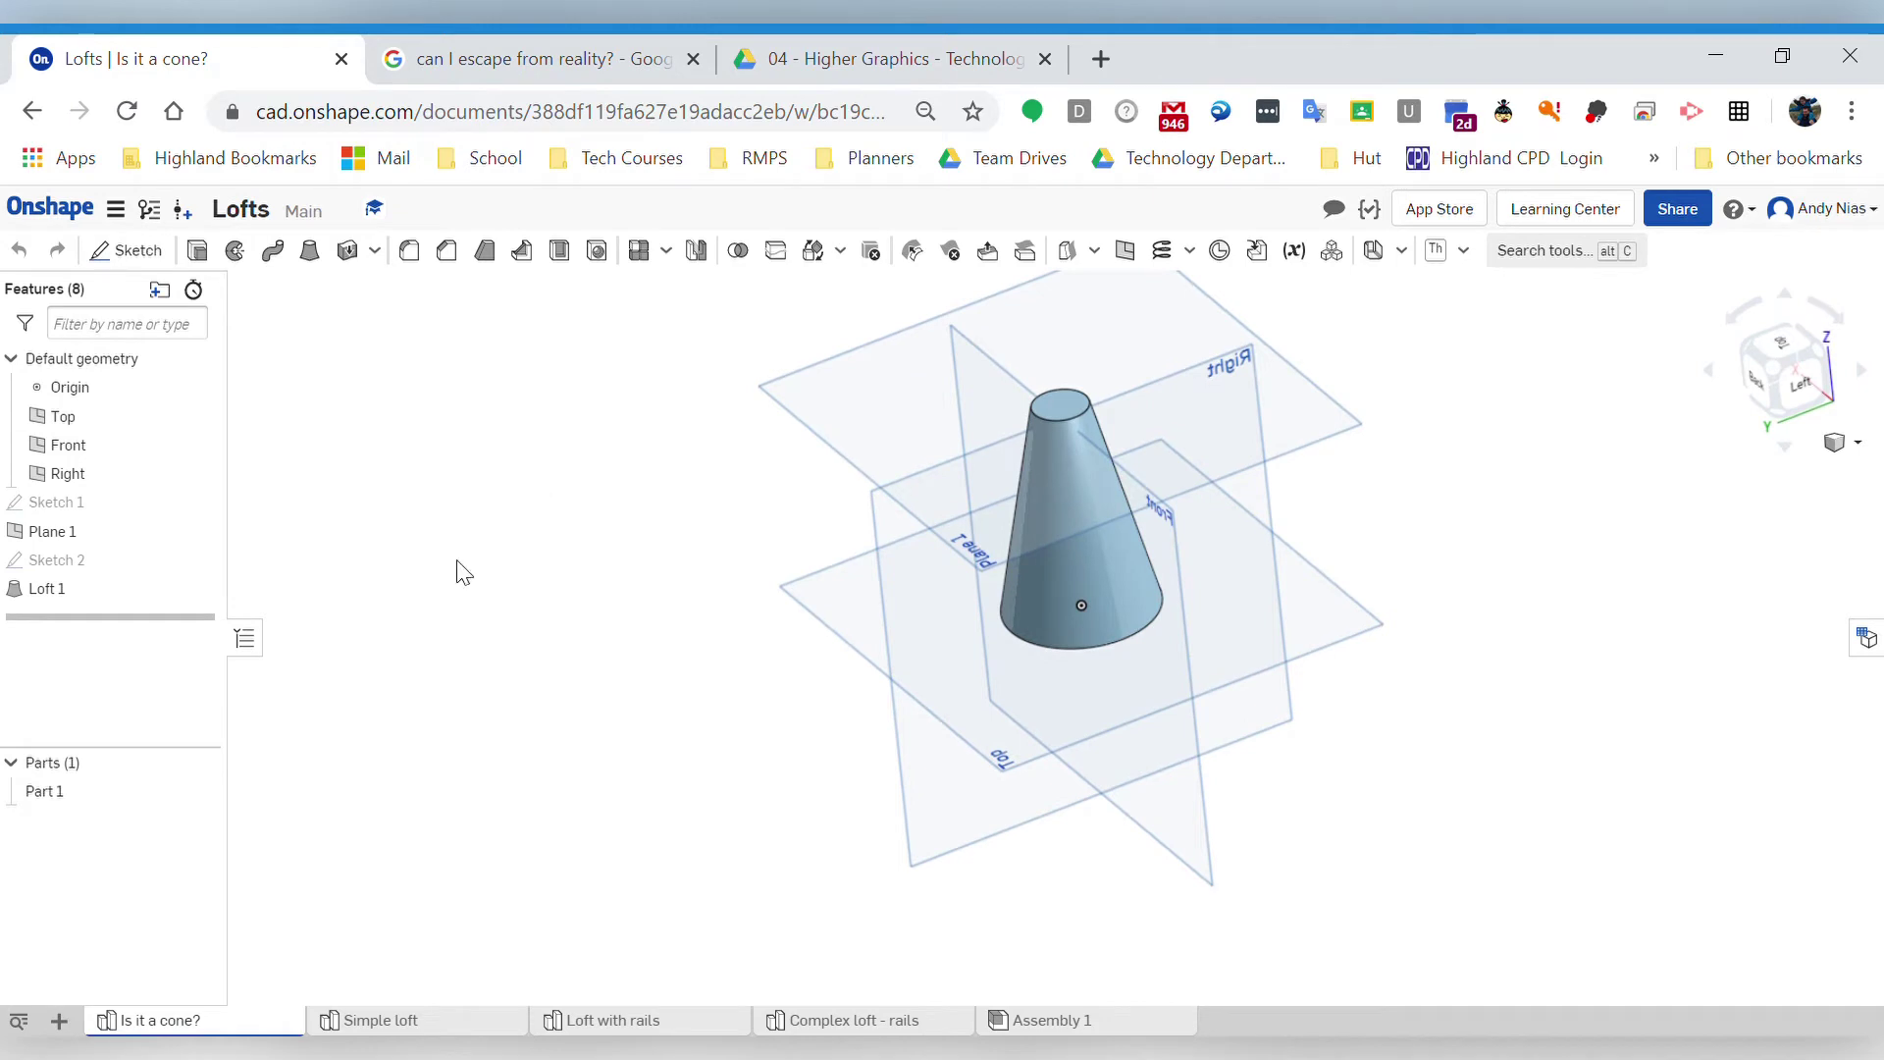
pyautogui.click(1054, 403)
pyautogui.click(125, 250)
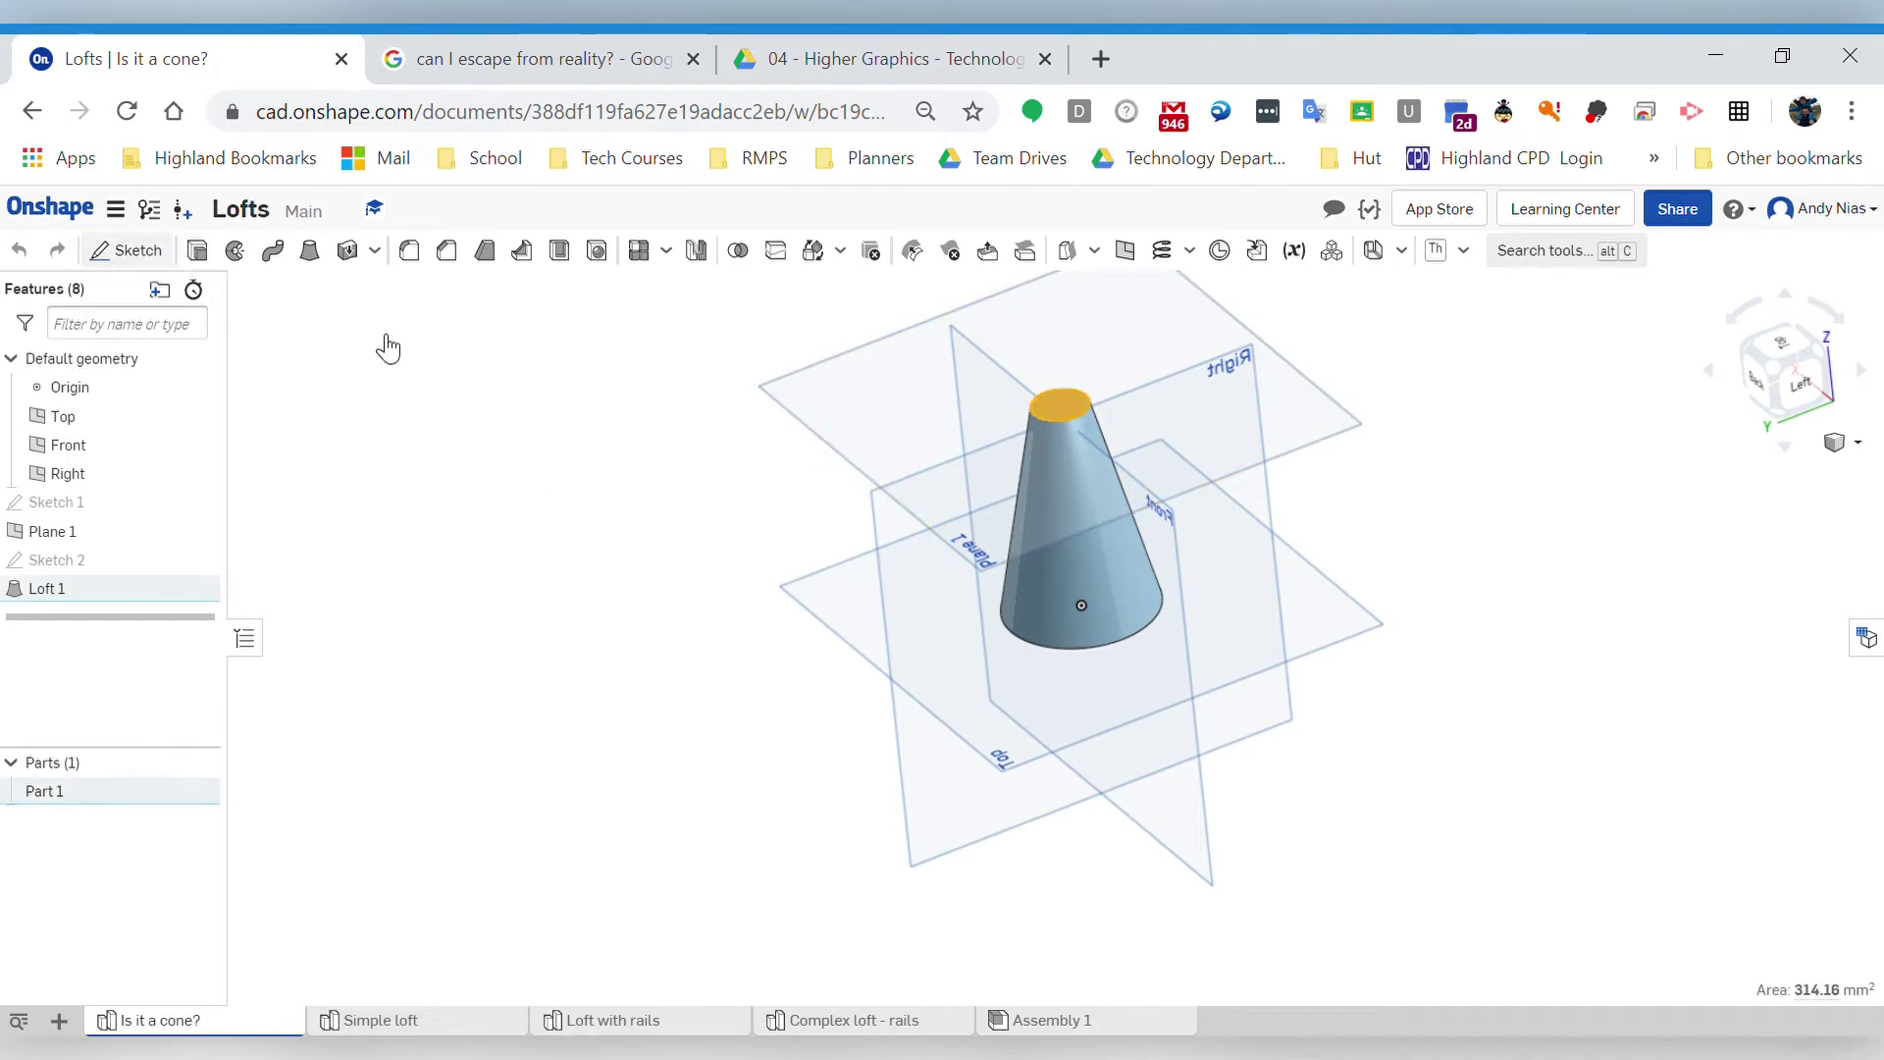
pyautogui.press('u')
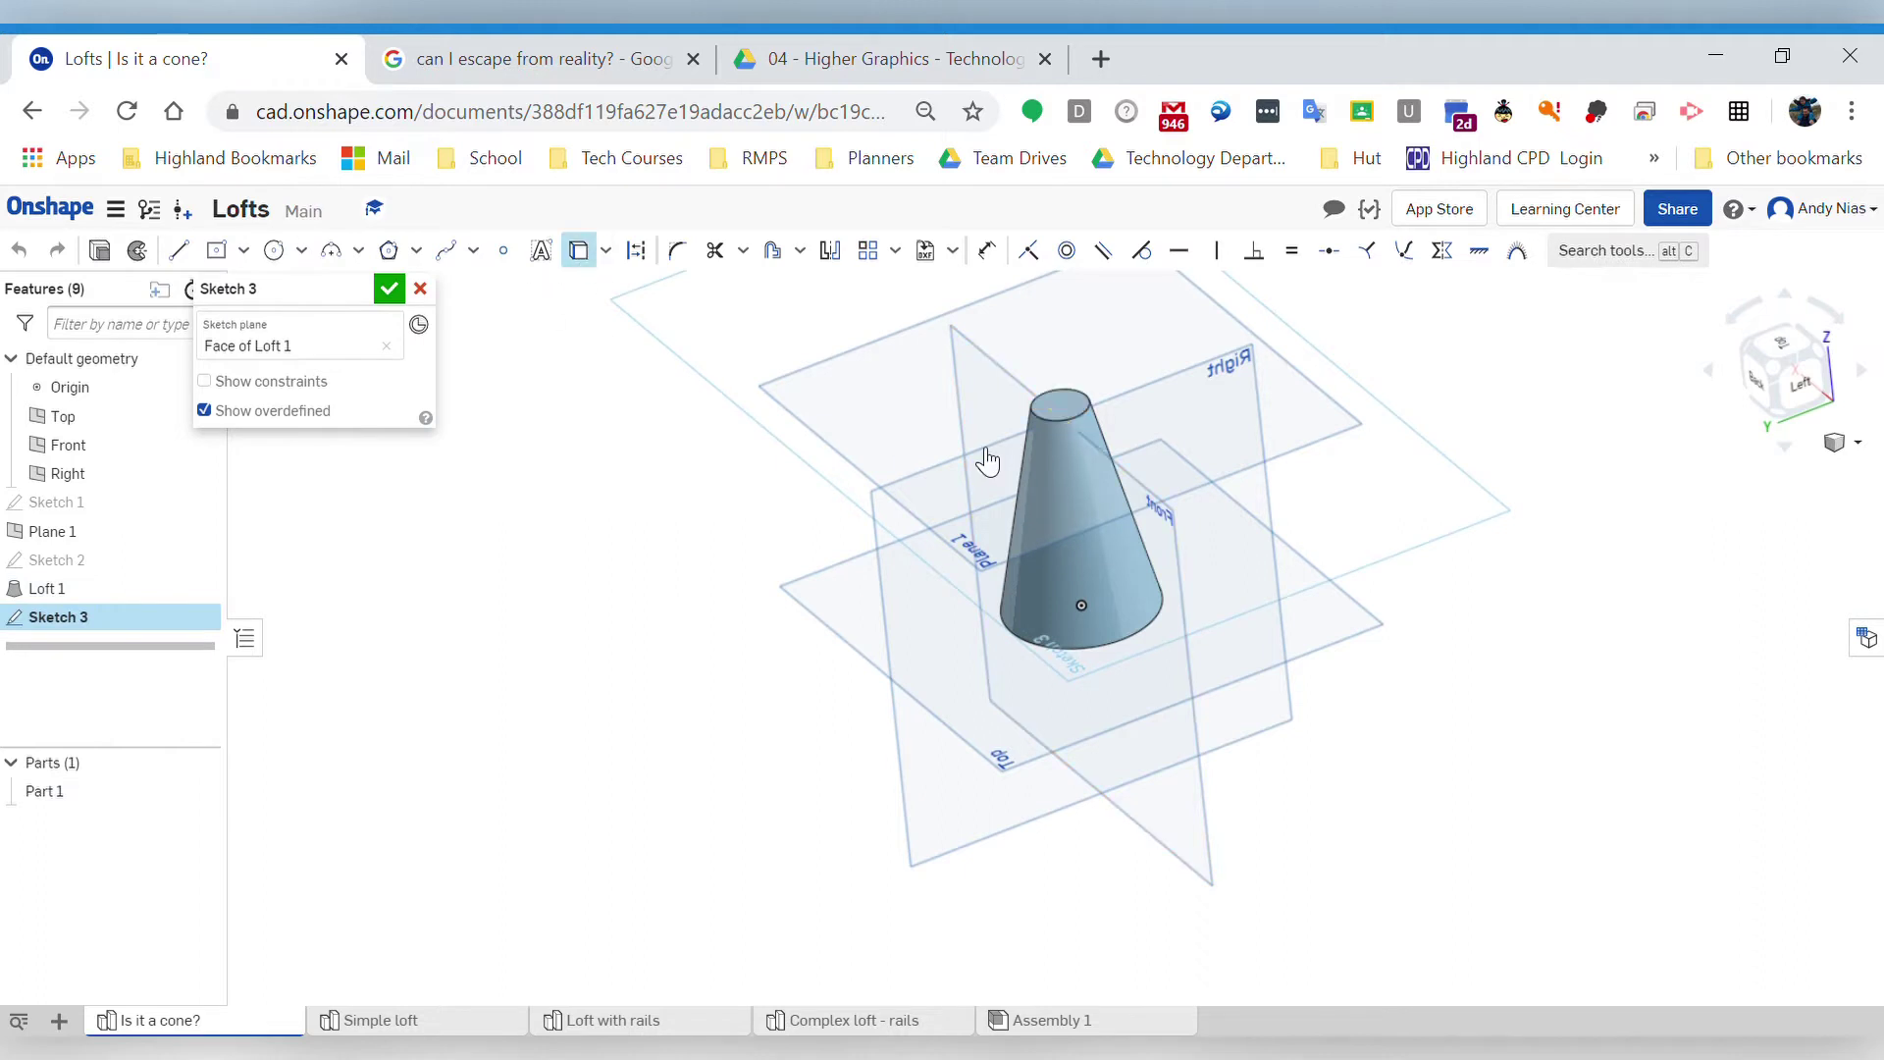
pyautogui.click(389, 288)
# - Try extruding the projected top circle 25 mm, added to the part, with a 10° inward draft, and discard the extrusion
pyautogui.click(198, 250)
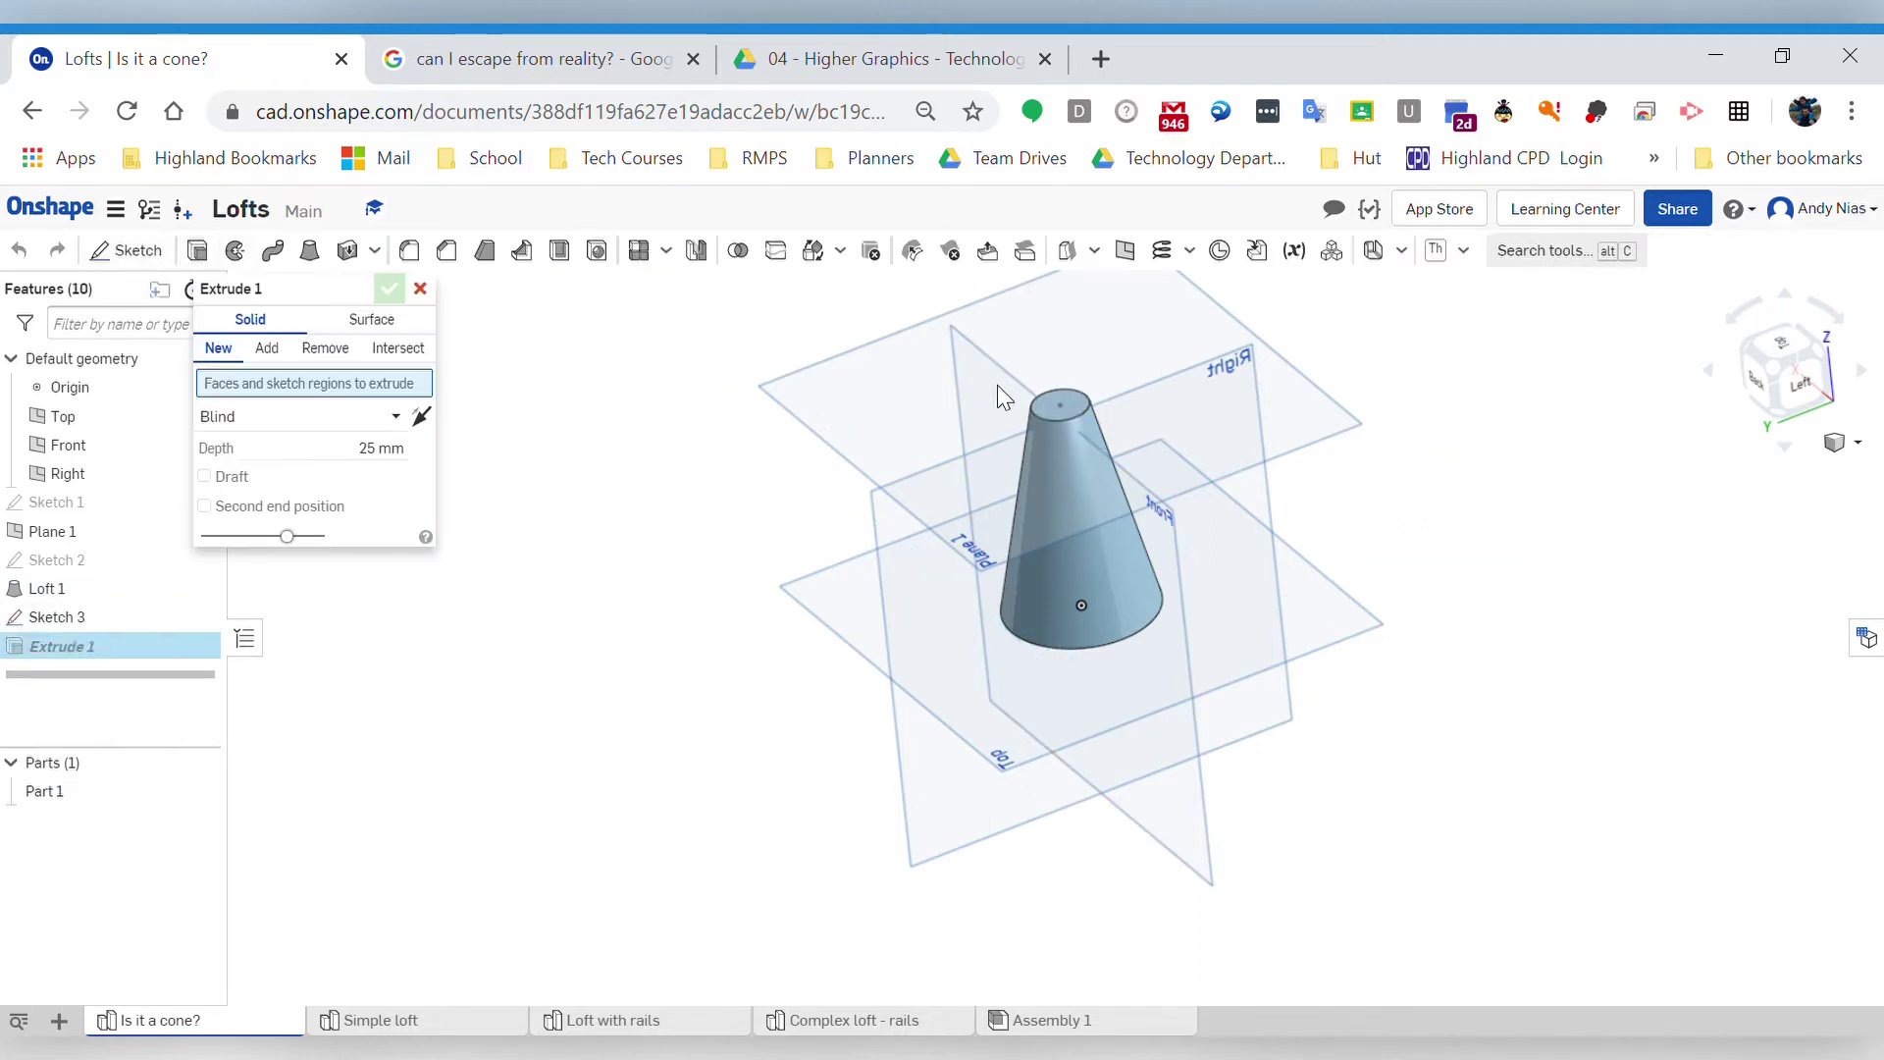
pyautogui.click(1067, 405)
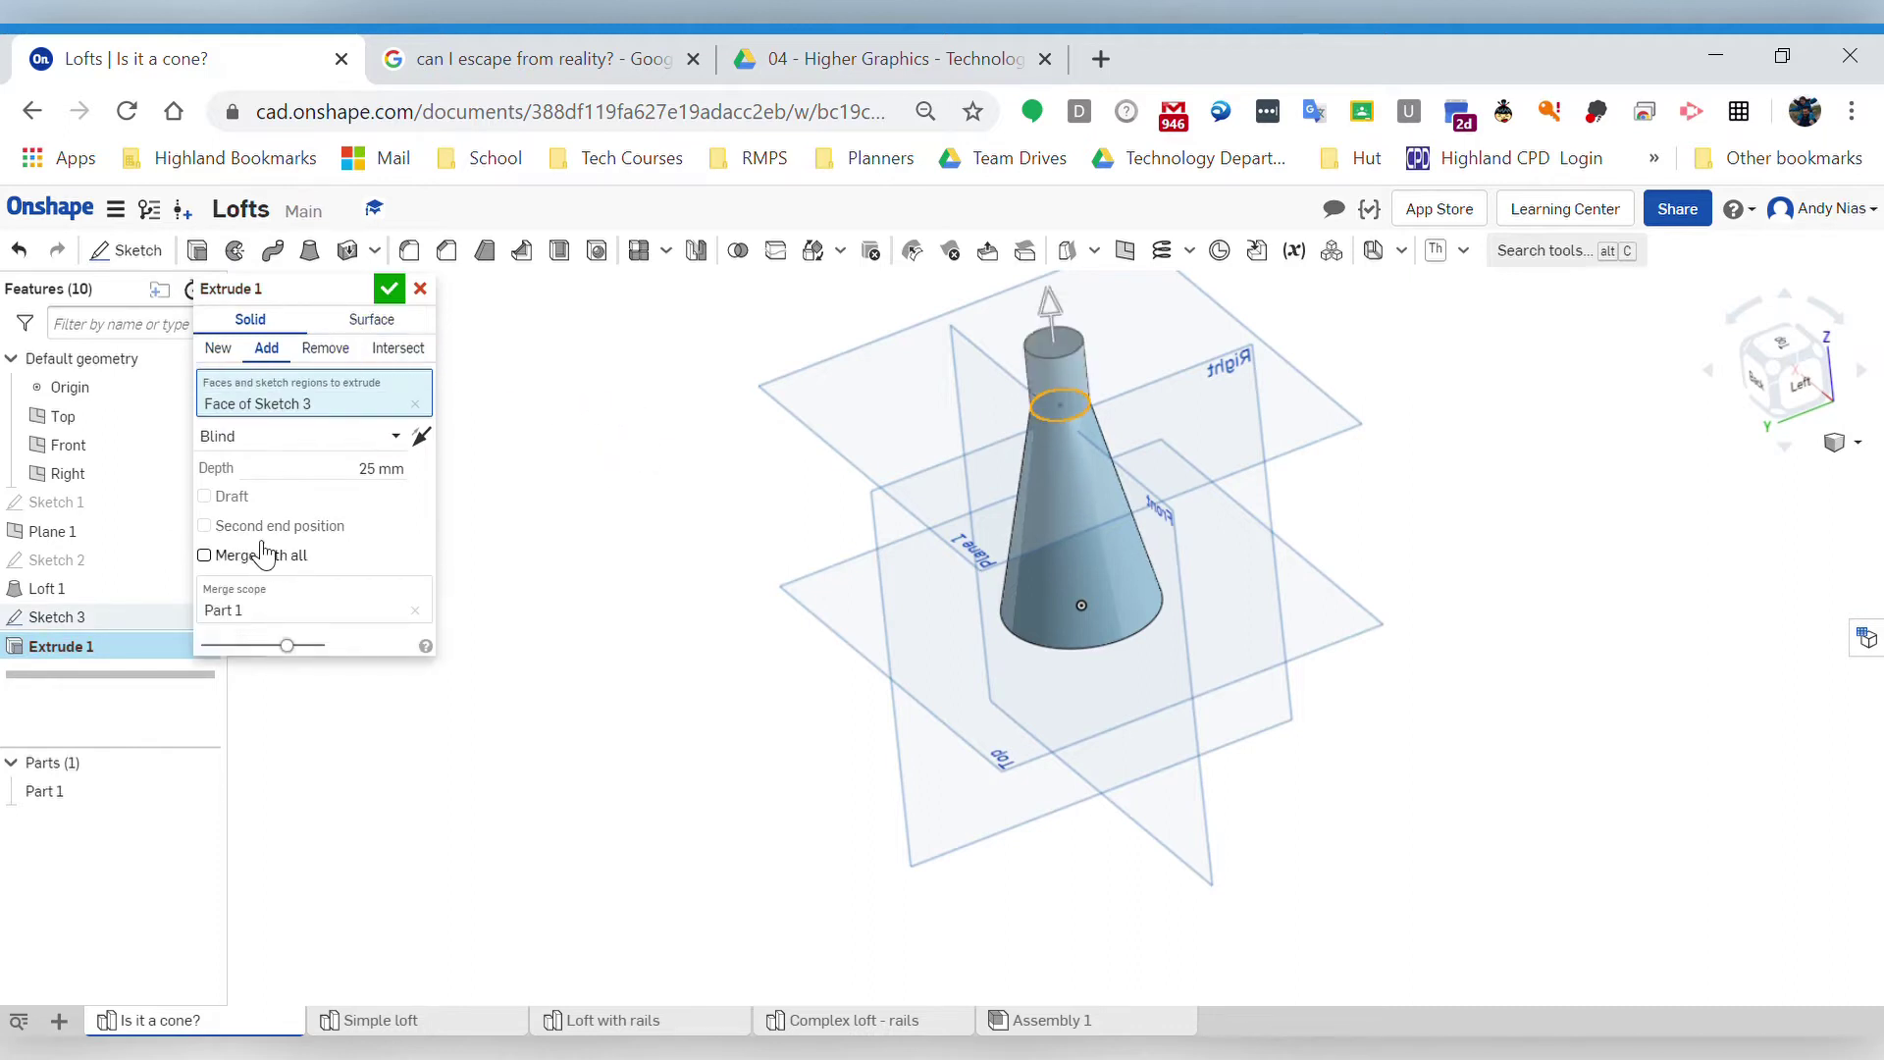
pyautogui.click(204, 496)
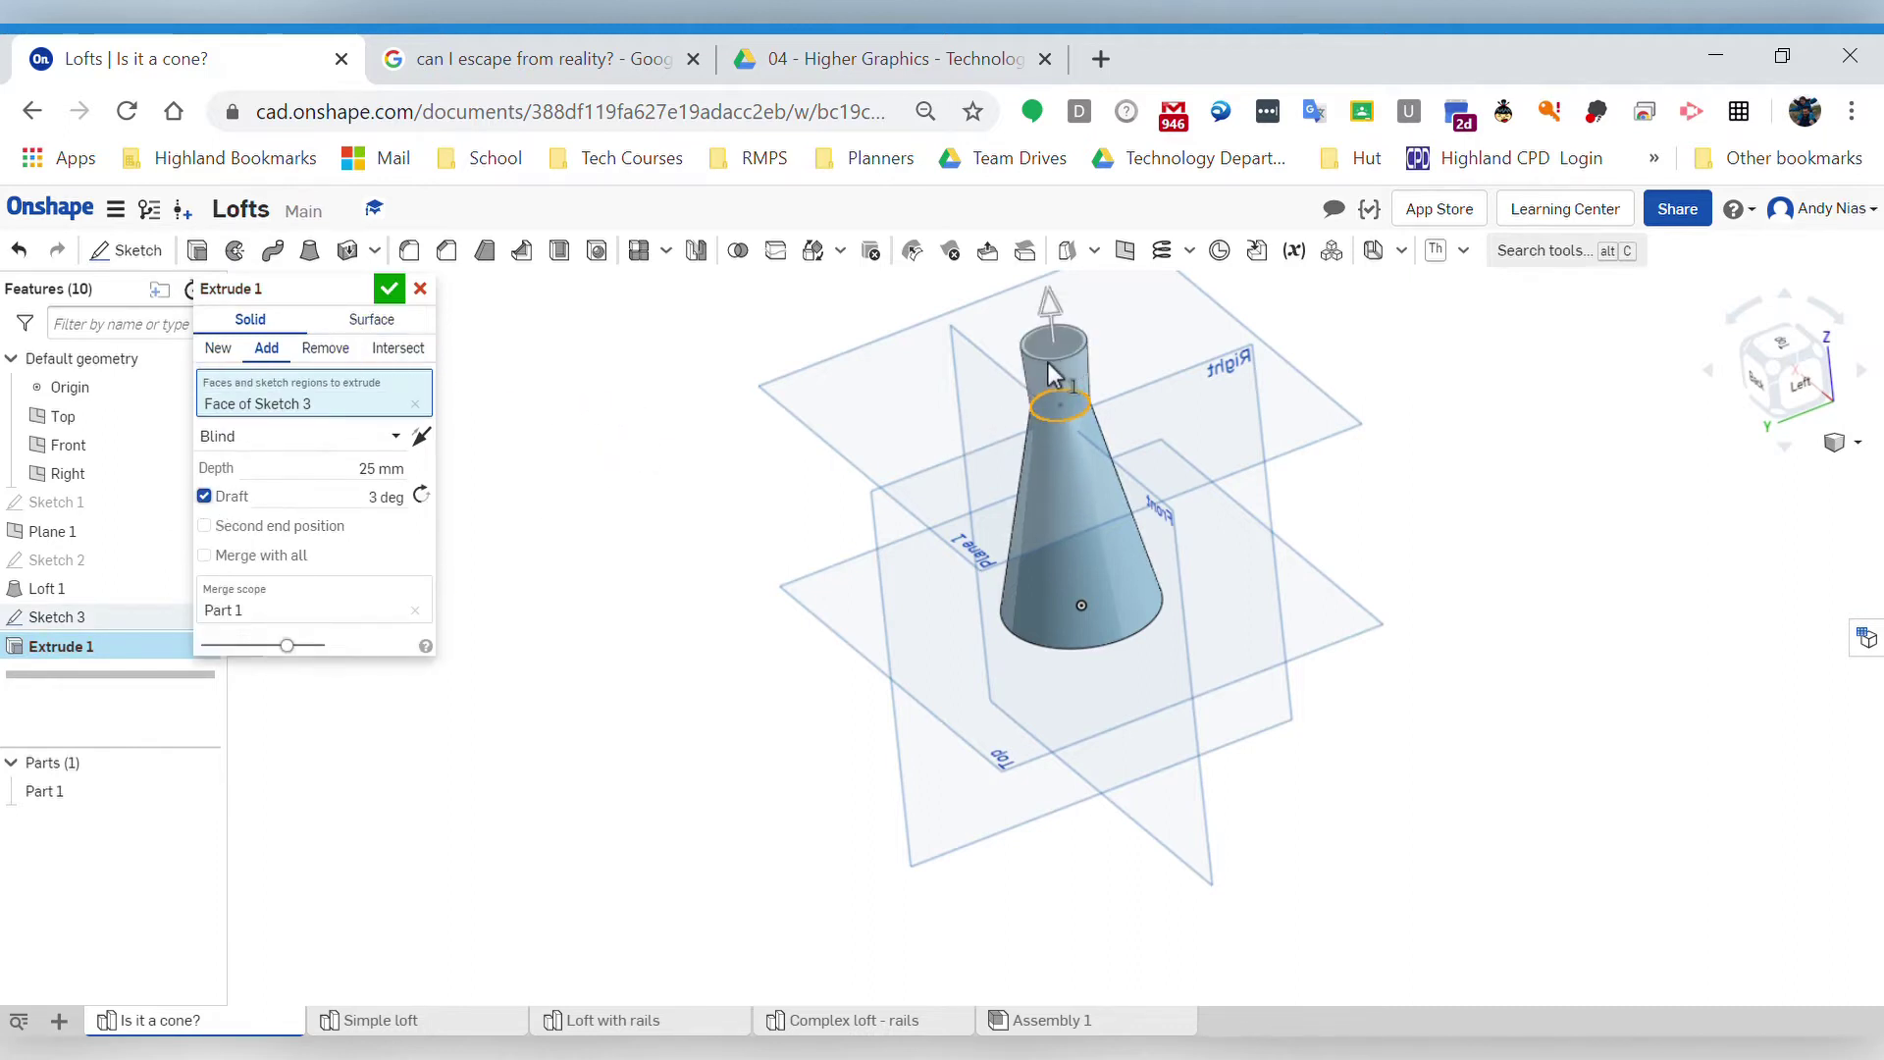
pyautogui.click(382, 497)
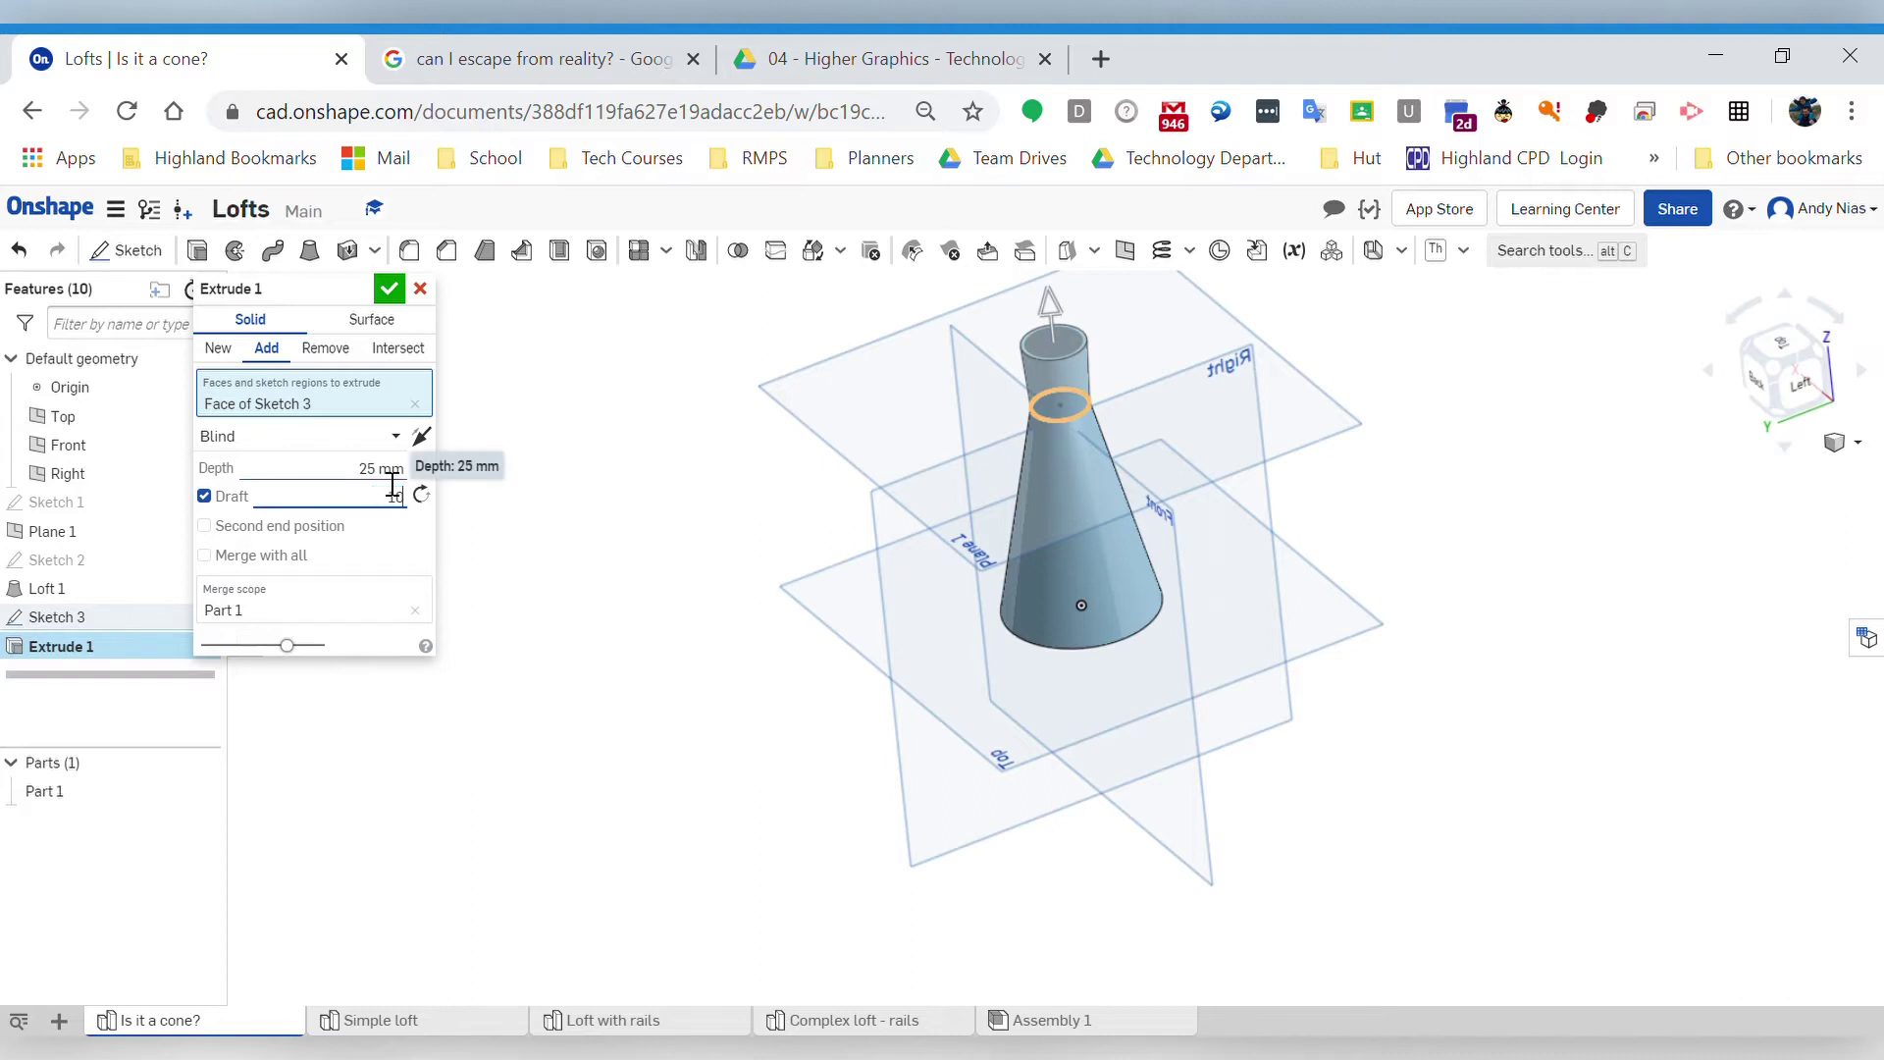
pyautogui.write('10')
pyautogui.press('Return')
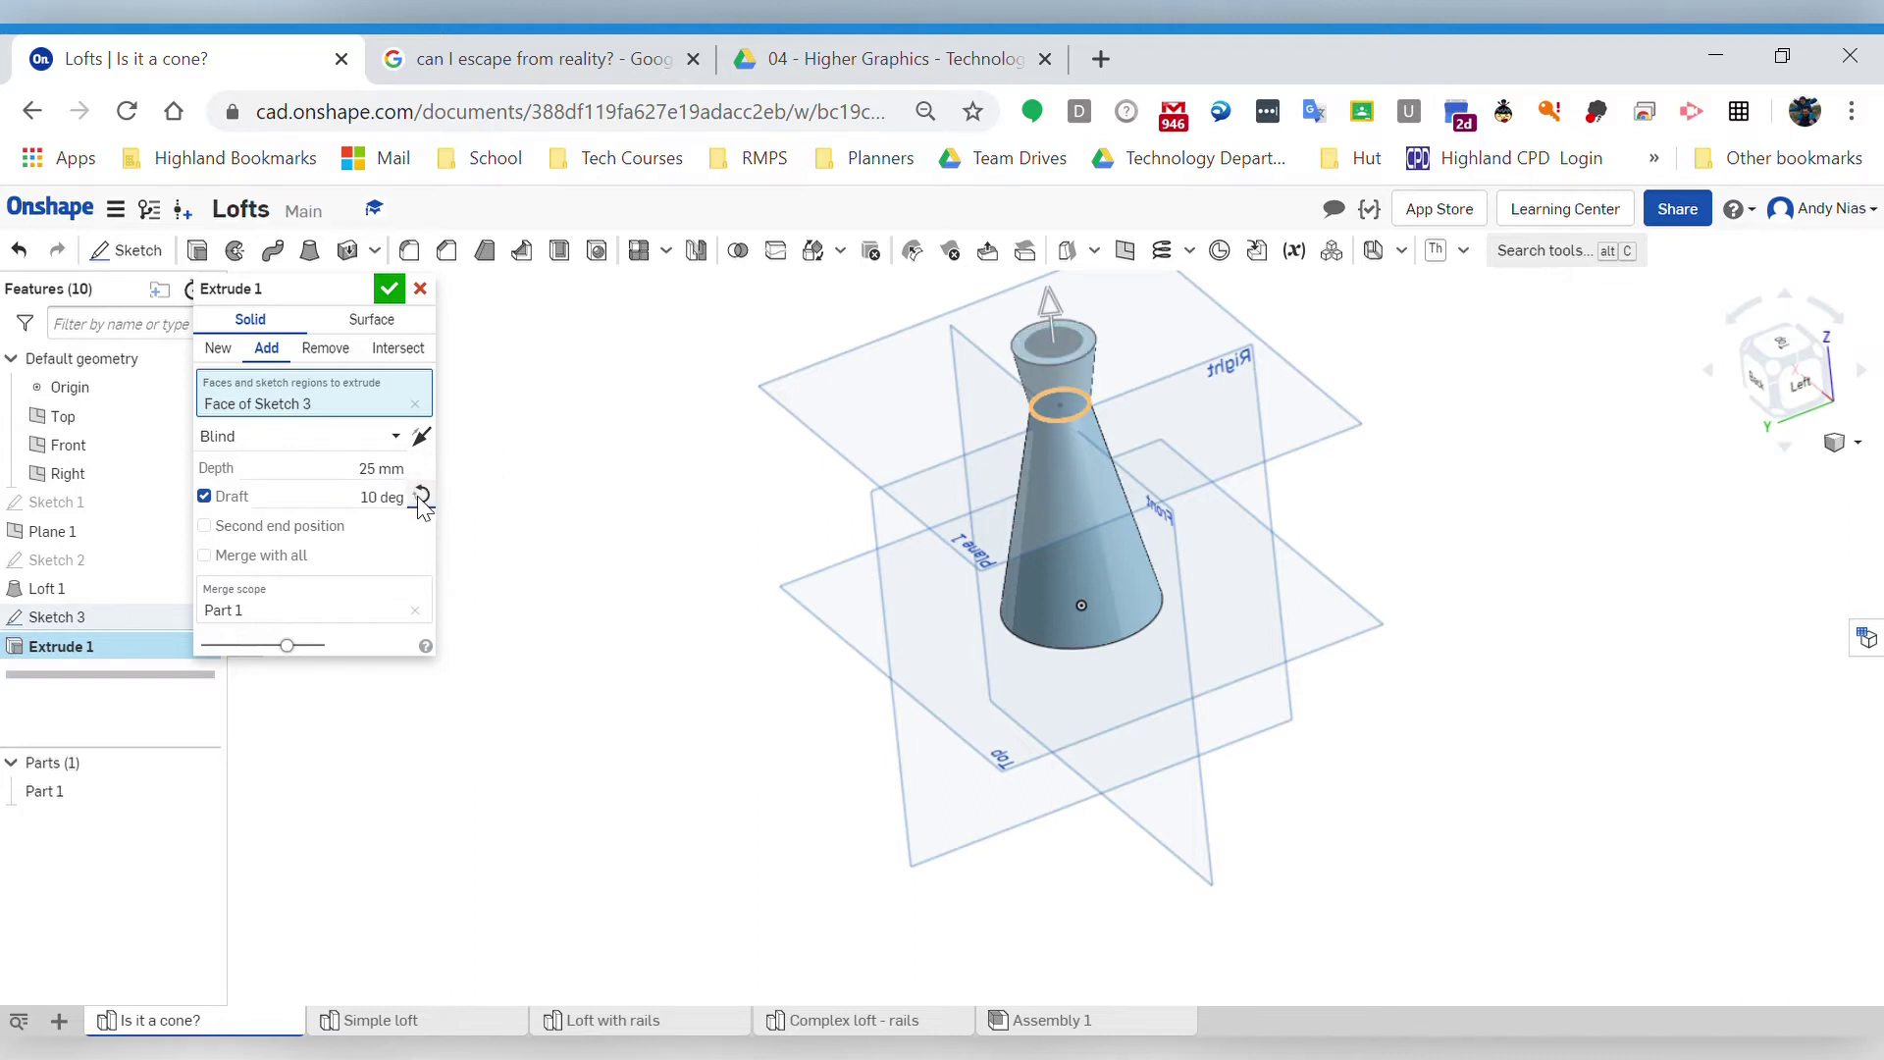
pyautogui.moveTo(814, 479); pyautogui.dragTo(980, 563, button='right')
pyautogui.moveTo(1033, 401); pyautogui.dragTo(965, 426, button='right')
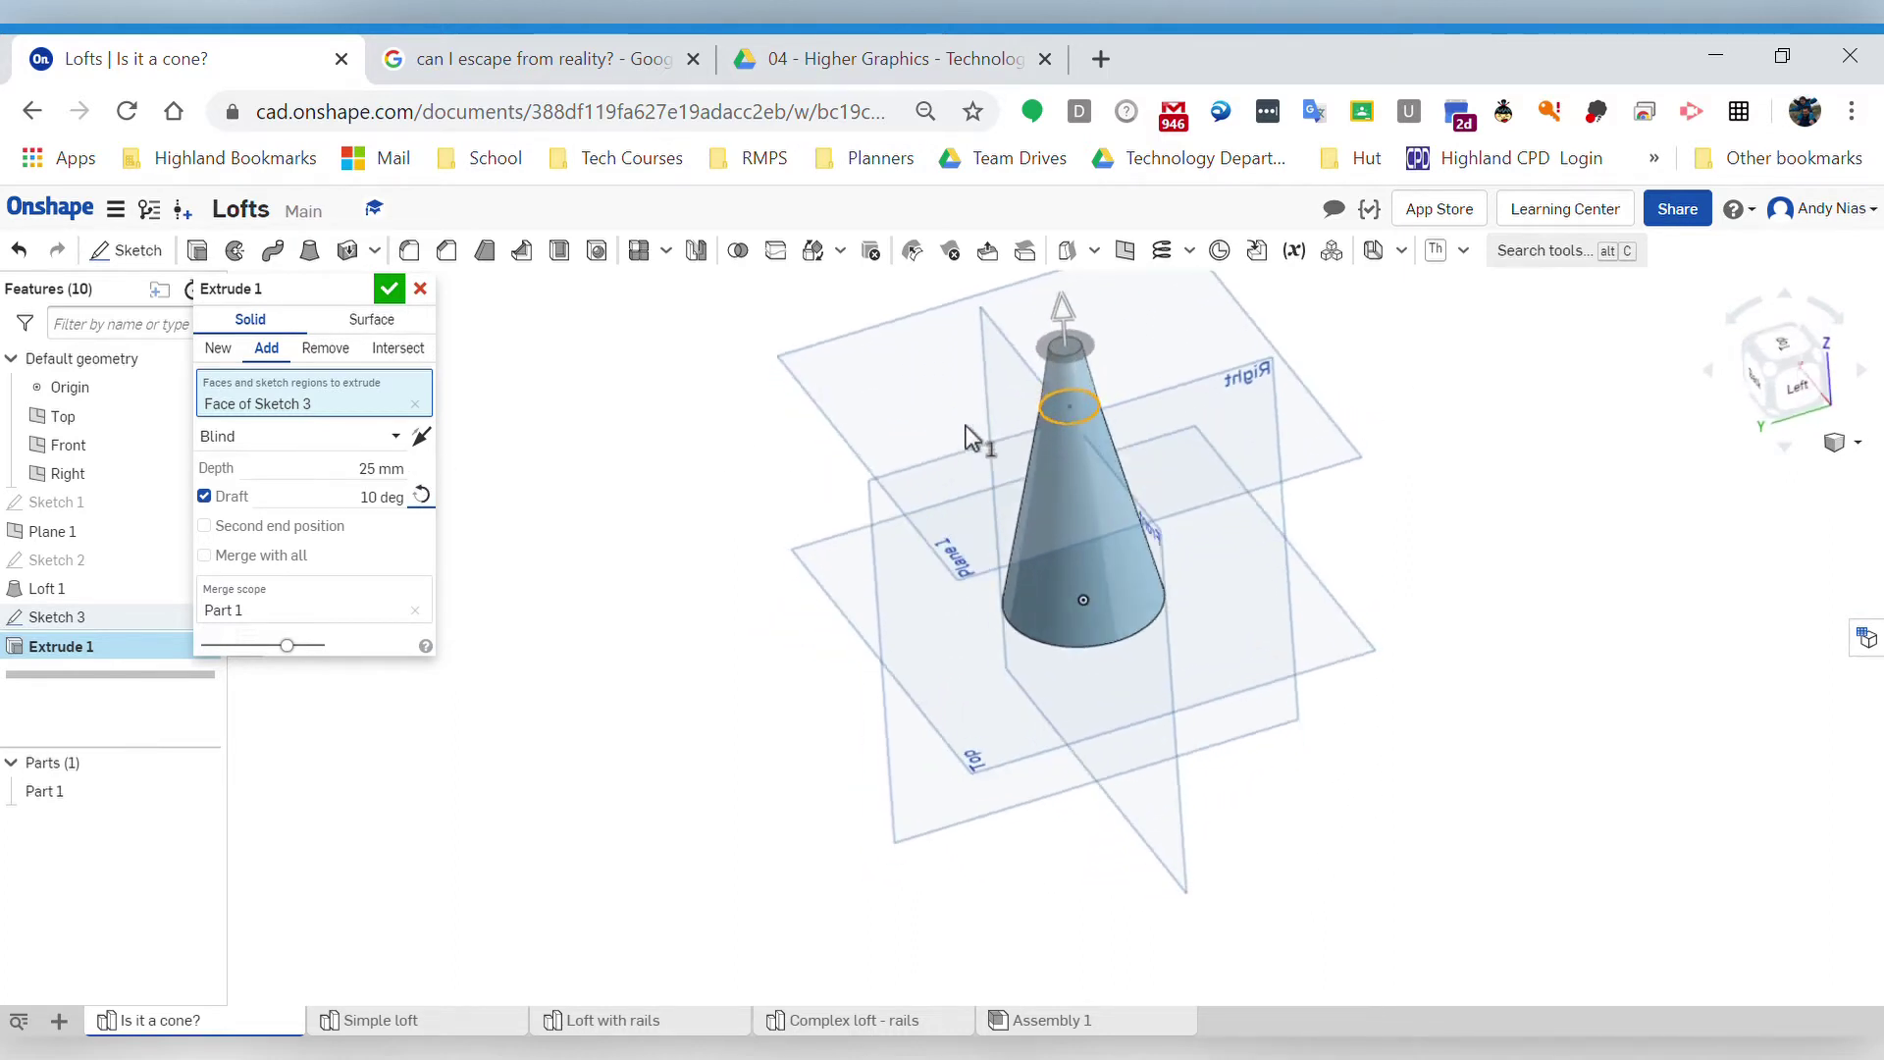
pyautogui.click(422, 288)
# - Highlight Sketch 1, Plane 1 and Sketch 2 in the model to examine what defines the loft
pyautogui.moveTo(570, 550); pyautogui.dragTo(660, 605, button='right')
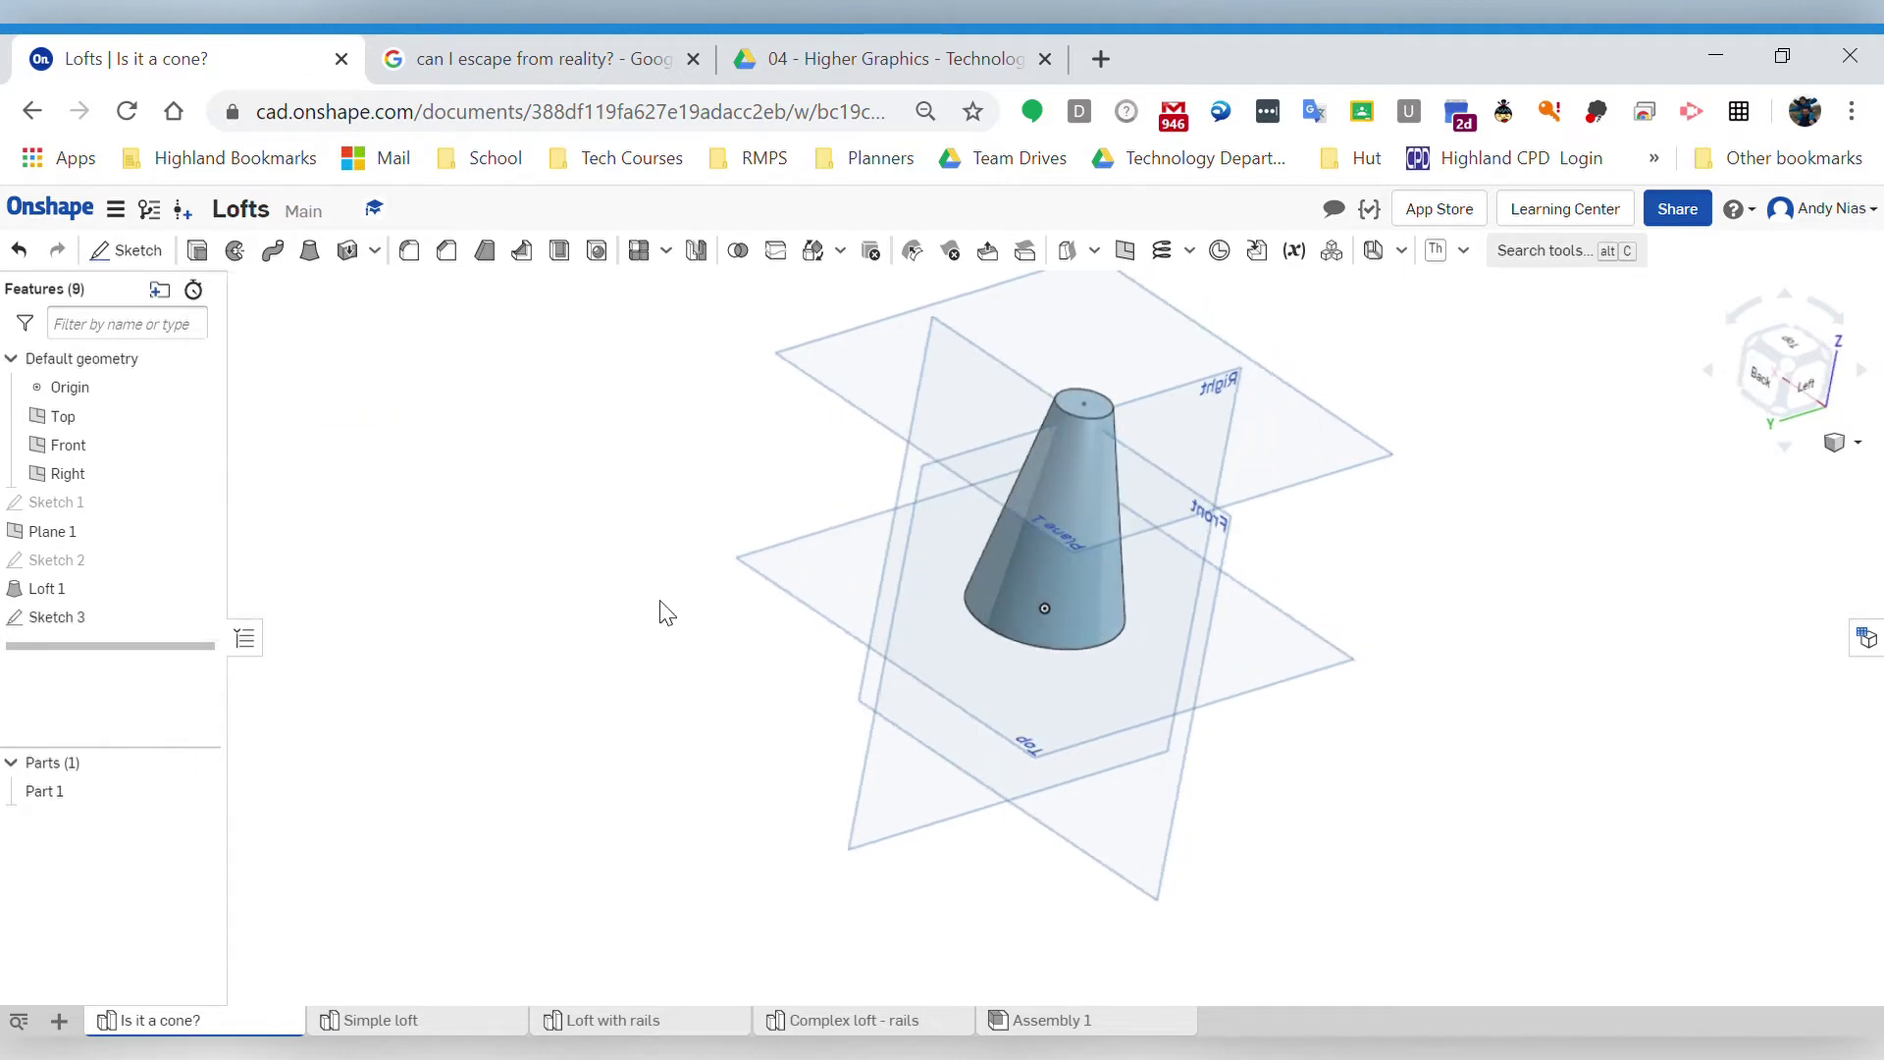
pyautogui.moveTo(721, 705); pyautogui.dragTo(757, 631, button='right')
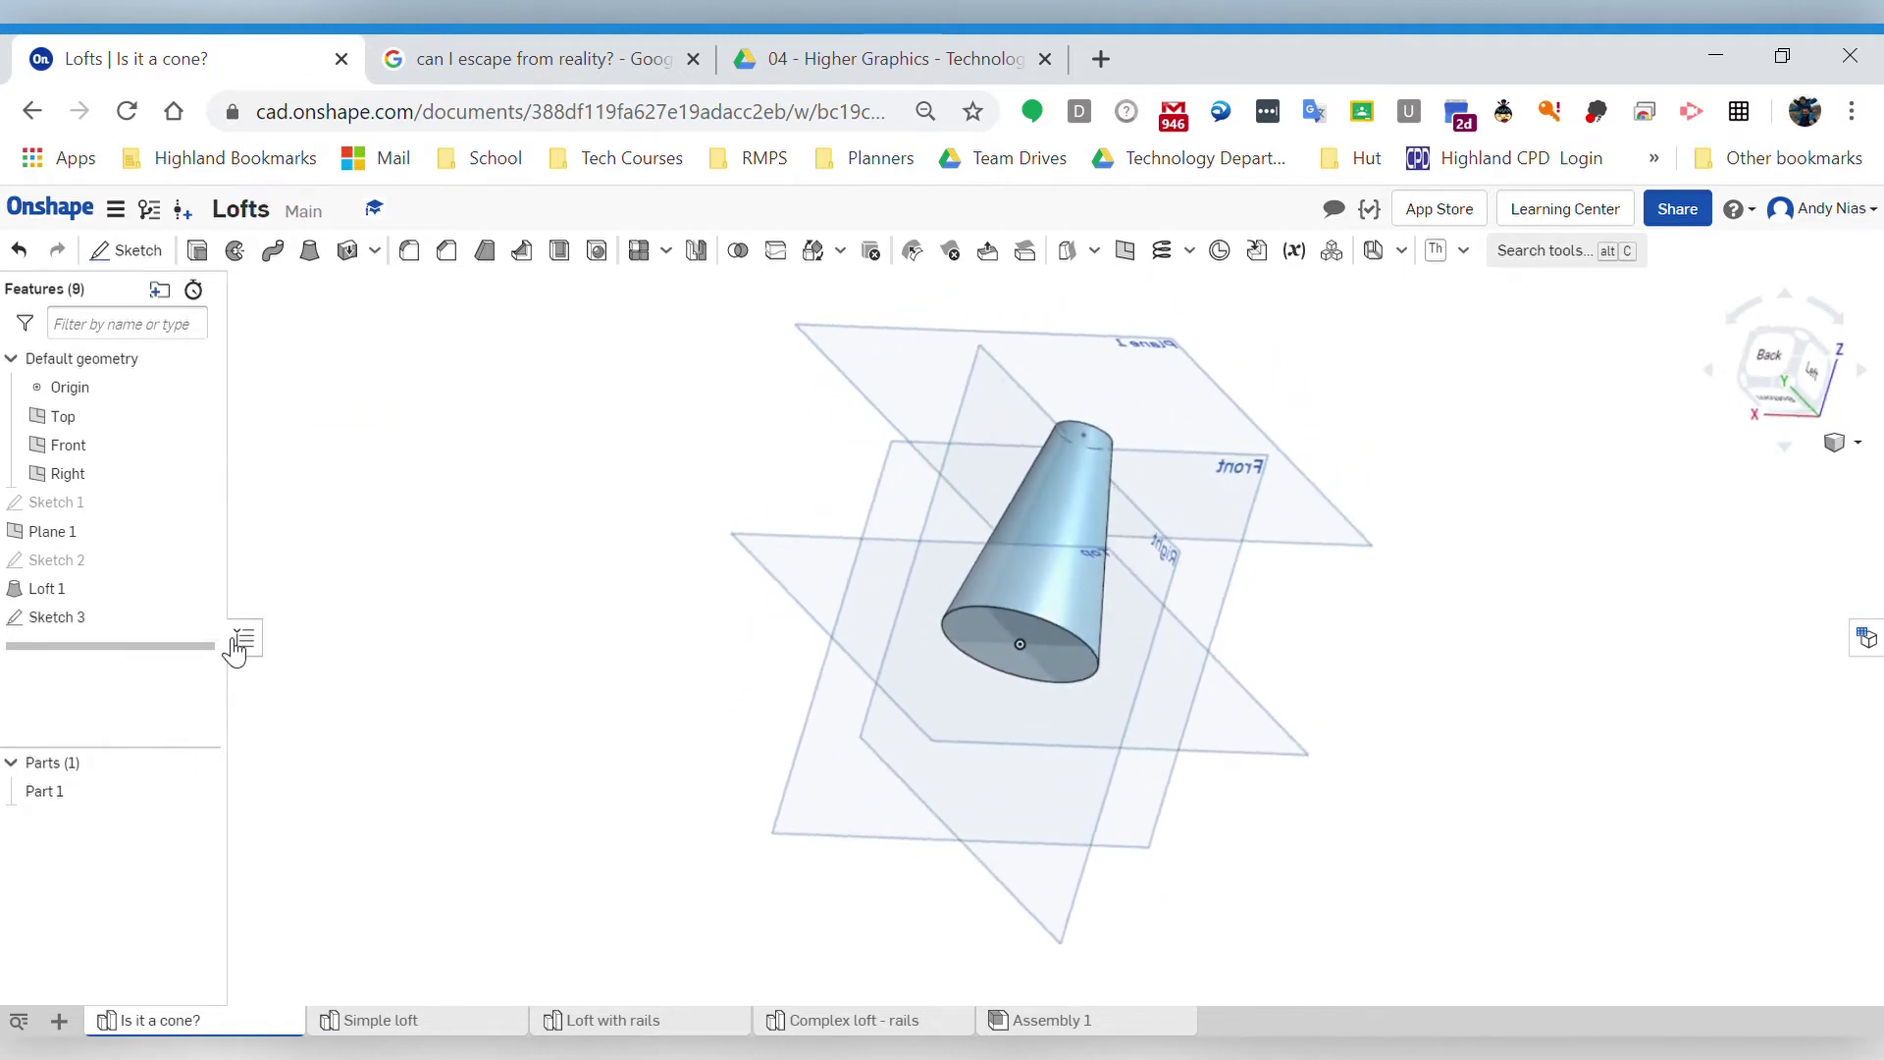
pyautogui.click(97, 503)
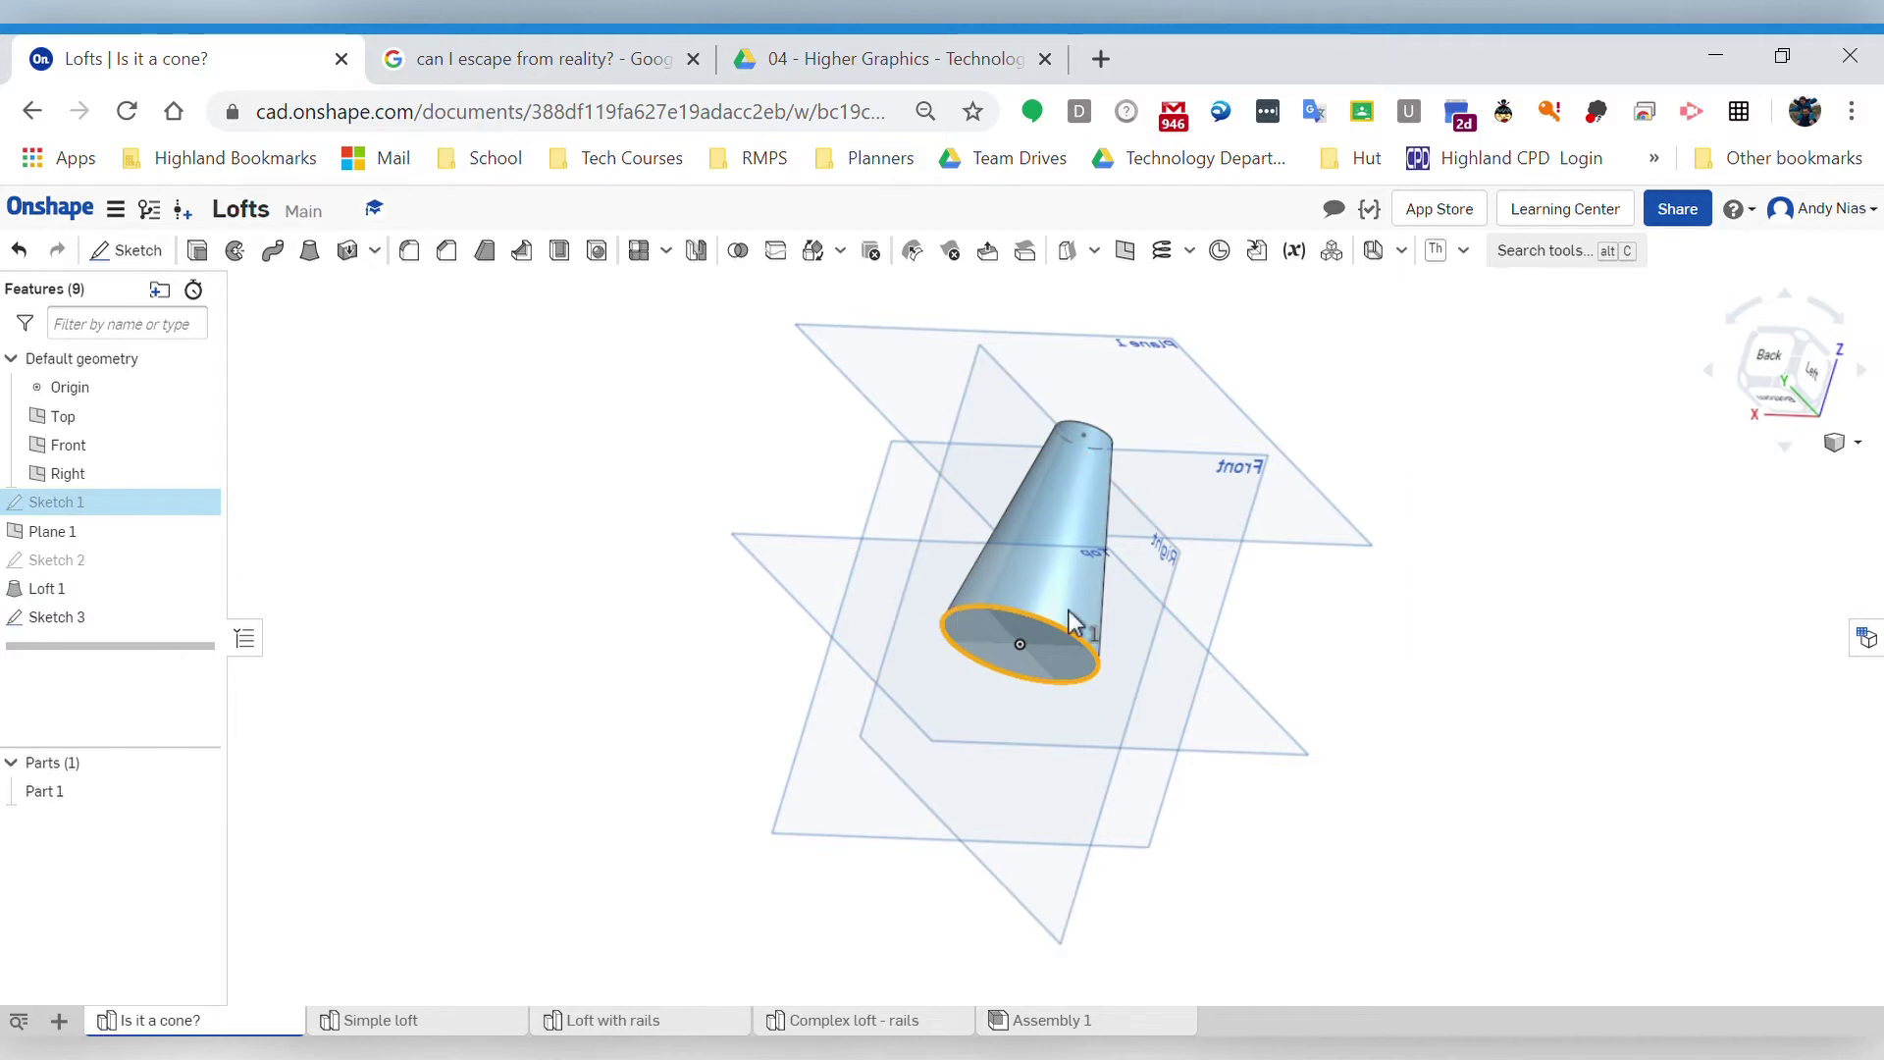
pyautogui.moveTo(579, 549); pyautogui.dragTo(644, 504, button='right')
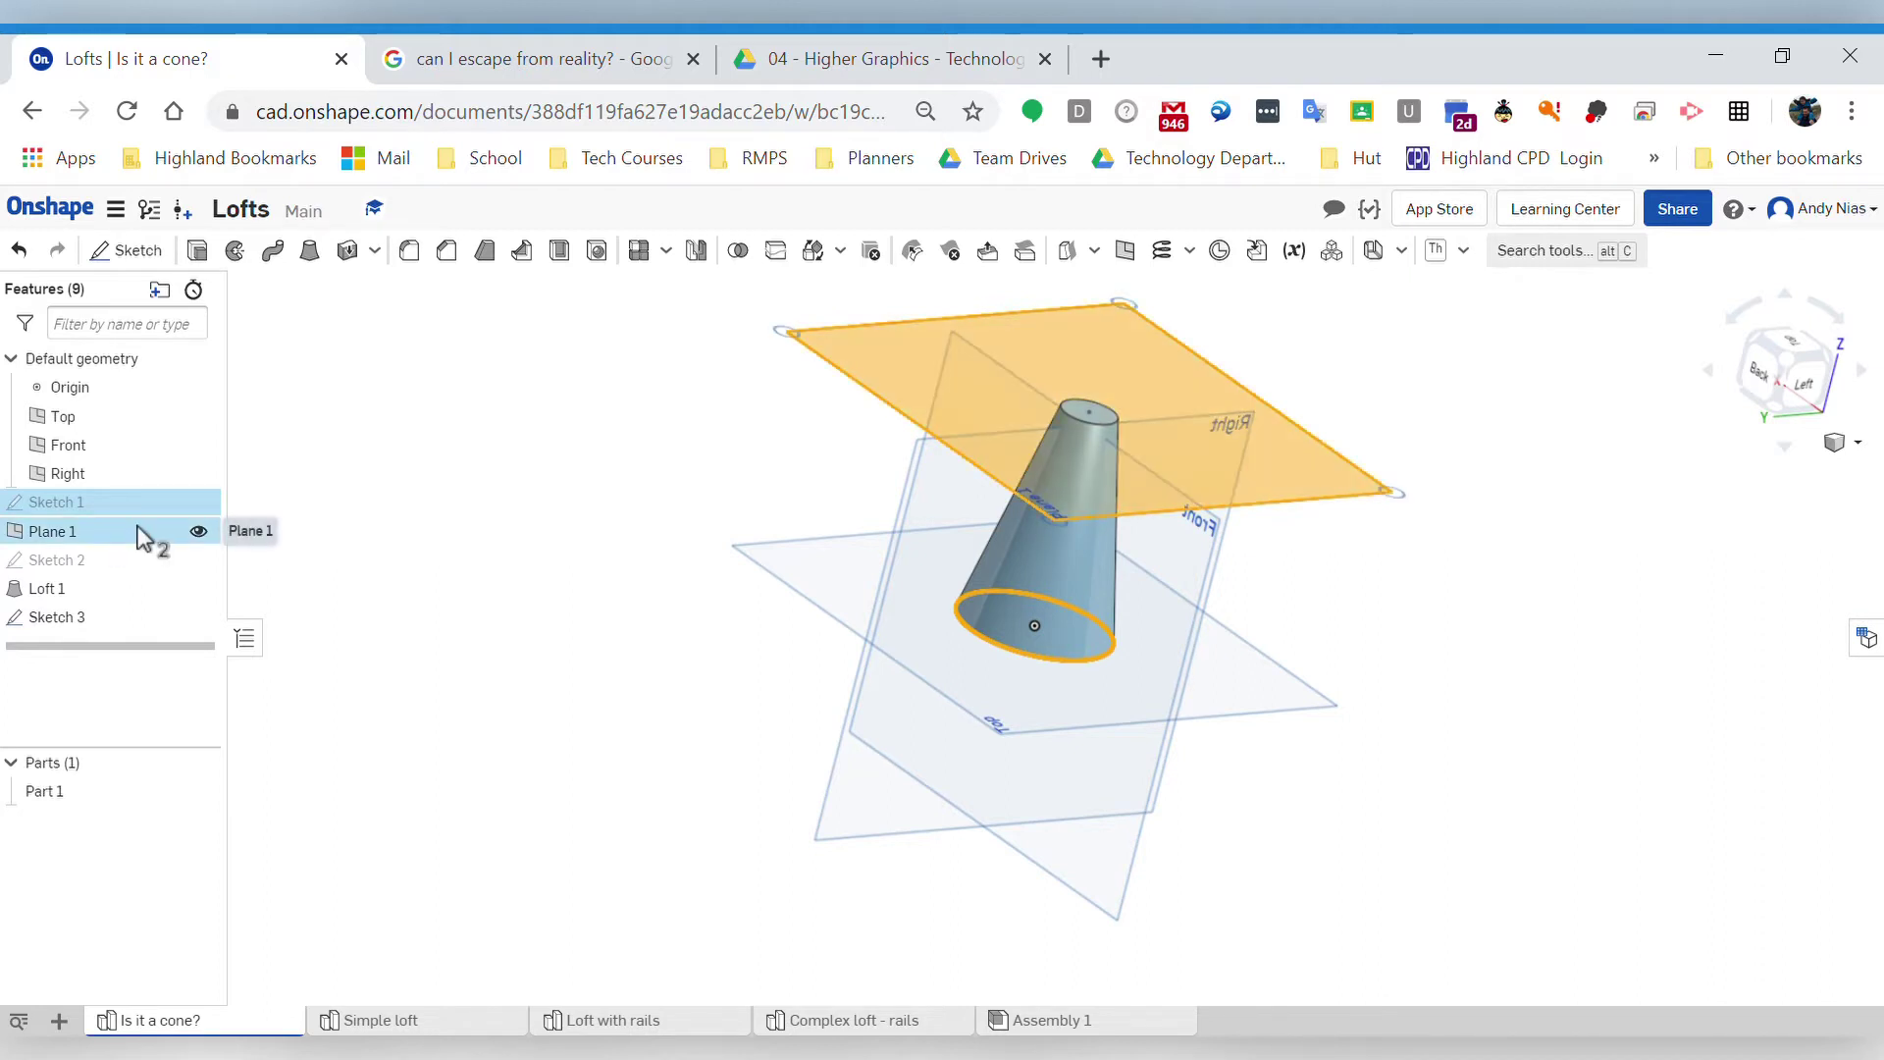
pyautogui.keyDown('ctrl'); pyautogui.click(84, 564); pyautogui.keyUp('ctrl')
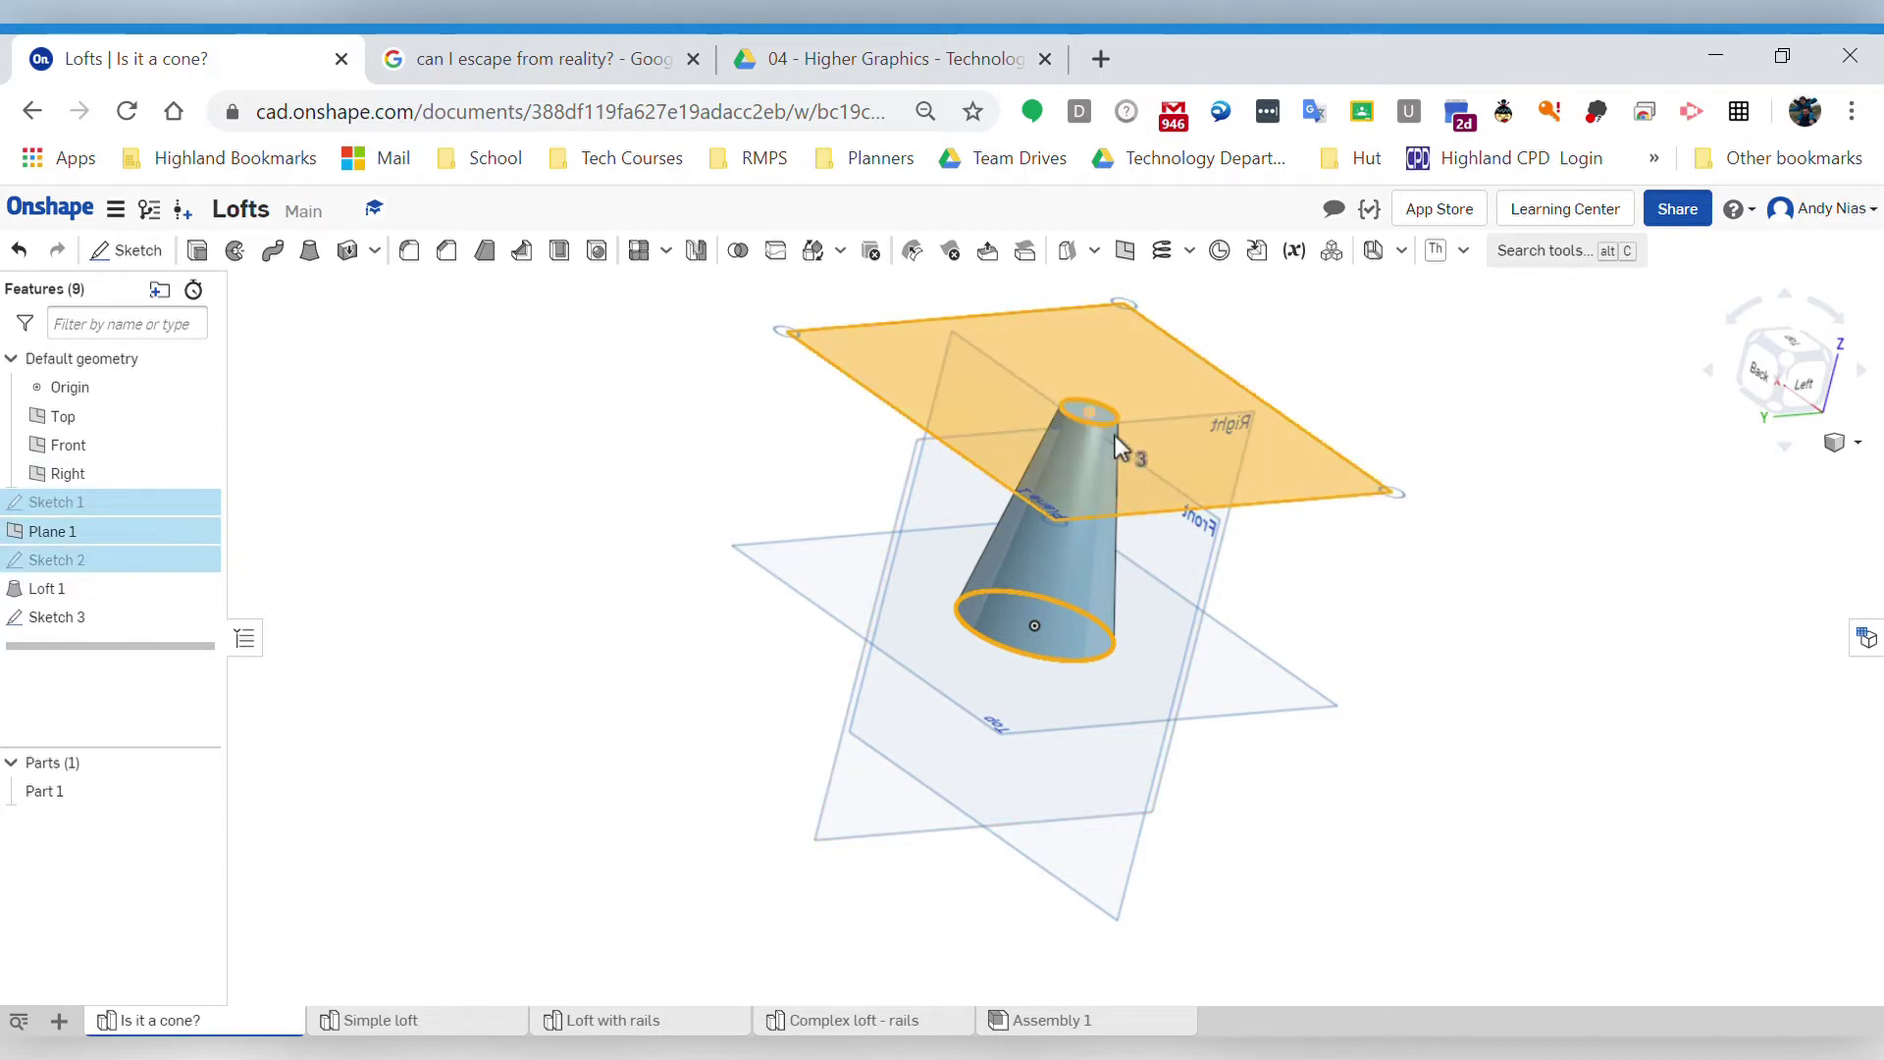
pyautogui.scroll(5, 1119, 430)
pyautogui.click(496, 545)
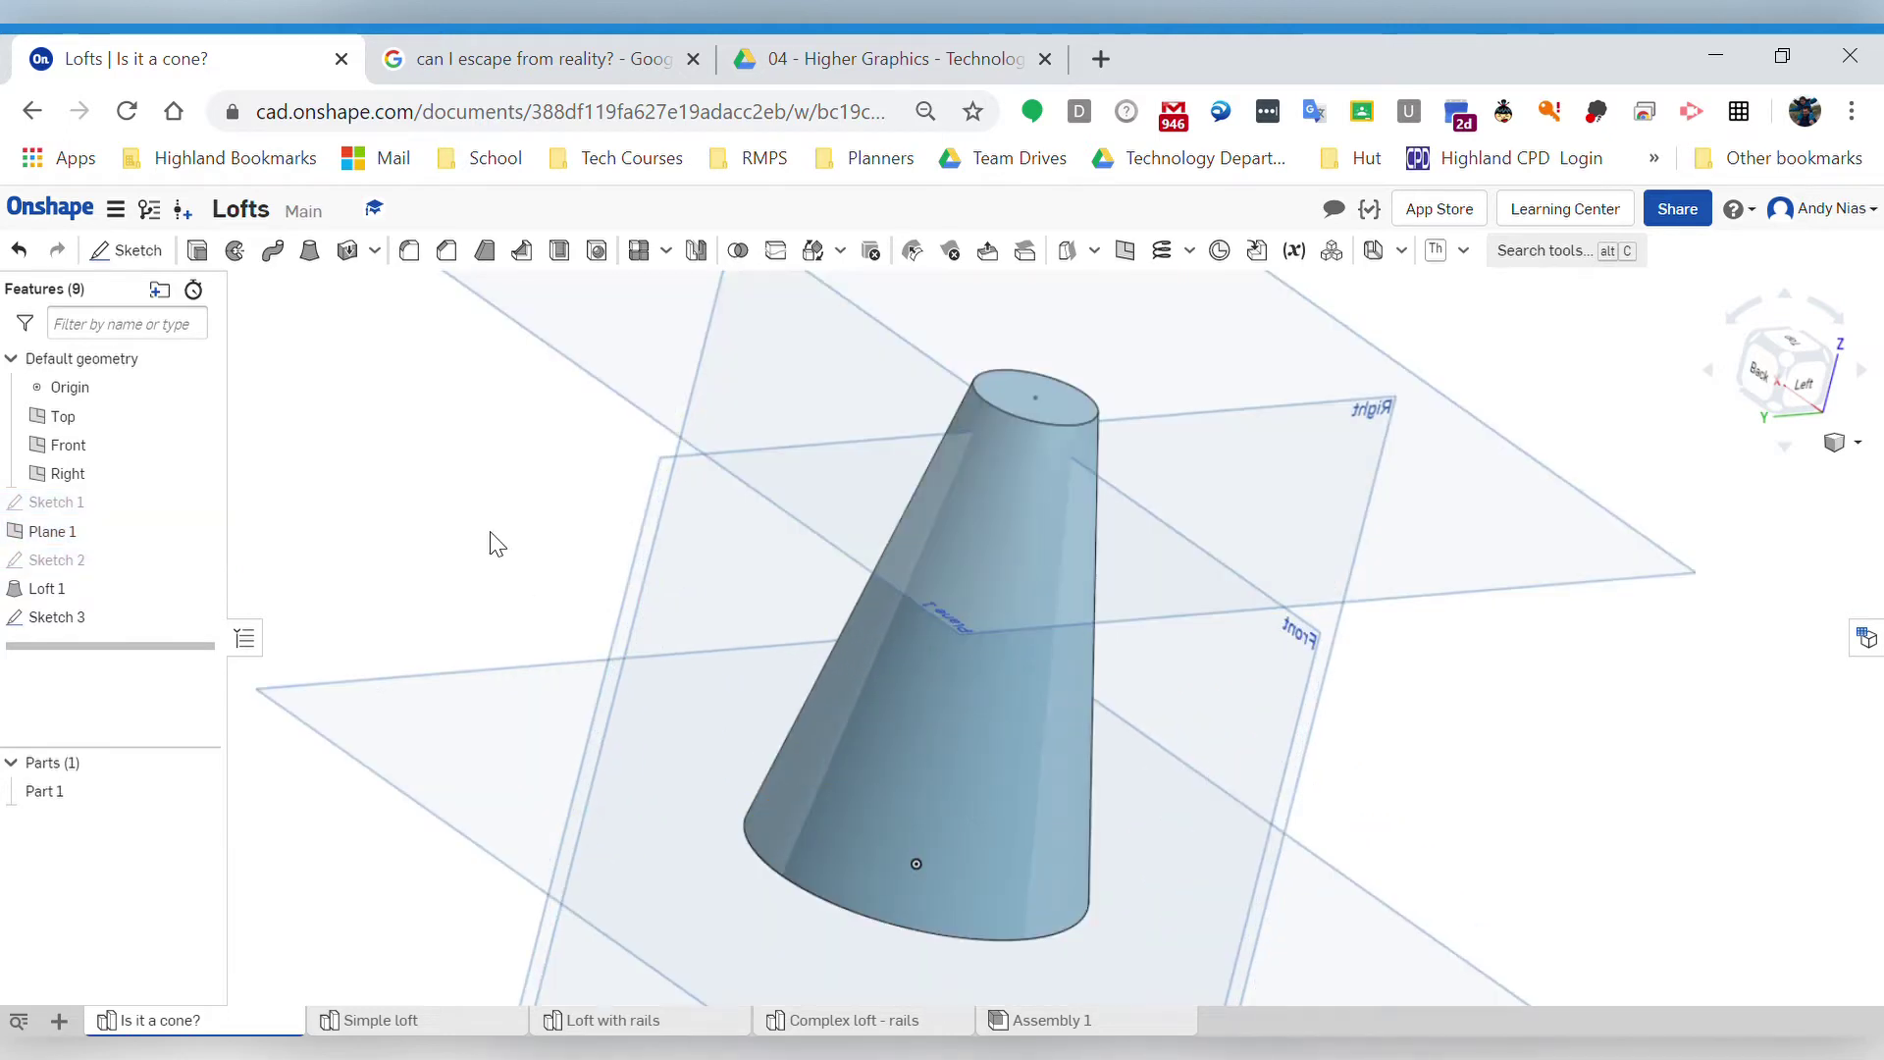
# - Edit Sketch 1 and set one axis of the base ellipse to 40 mm
pyautogui.moveTo(638, 598)
pyautogui.mouseDown(button='right')
pyautogui.moveTo(746, 500)
pyautogui.moveTo(595, 447)
pyautogui.moveTo(484, 492)
pyautogui.moveTo(421, 475)
pyautogui.moveTo(493, 393)
pyautogui.moveTo(635, 324)
pyautogui.moveTo(442, 399)
pyautogui.moveTo(351, 402)
pyautogui.moveTo(487, 353)
pyautogui.moveTo(462, 391)
pyautogui.mouseUp(button='right')
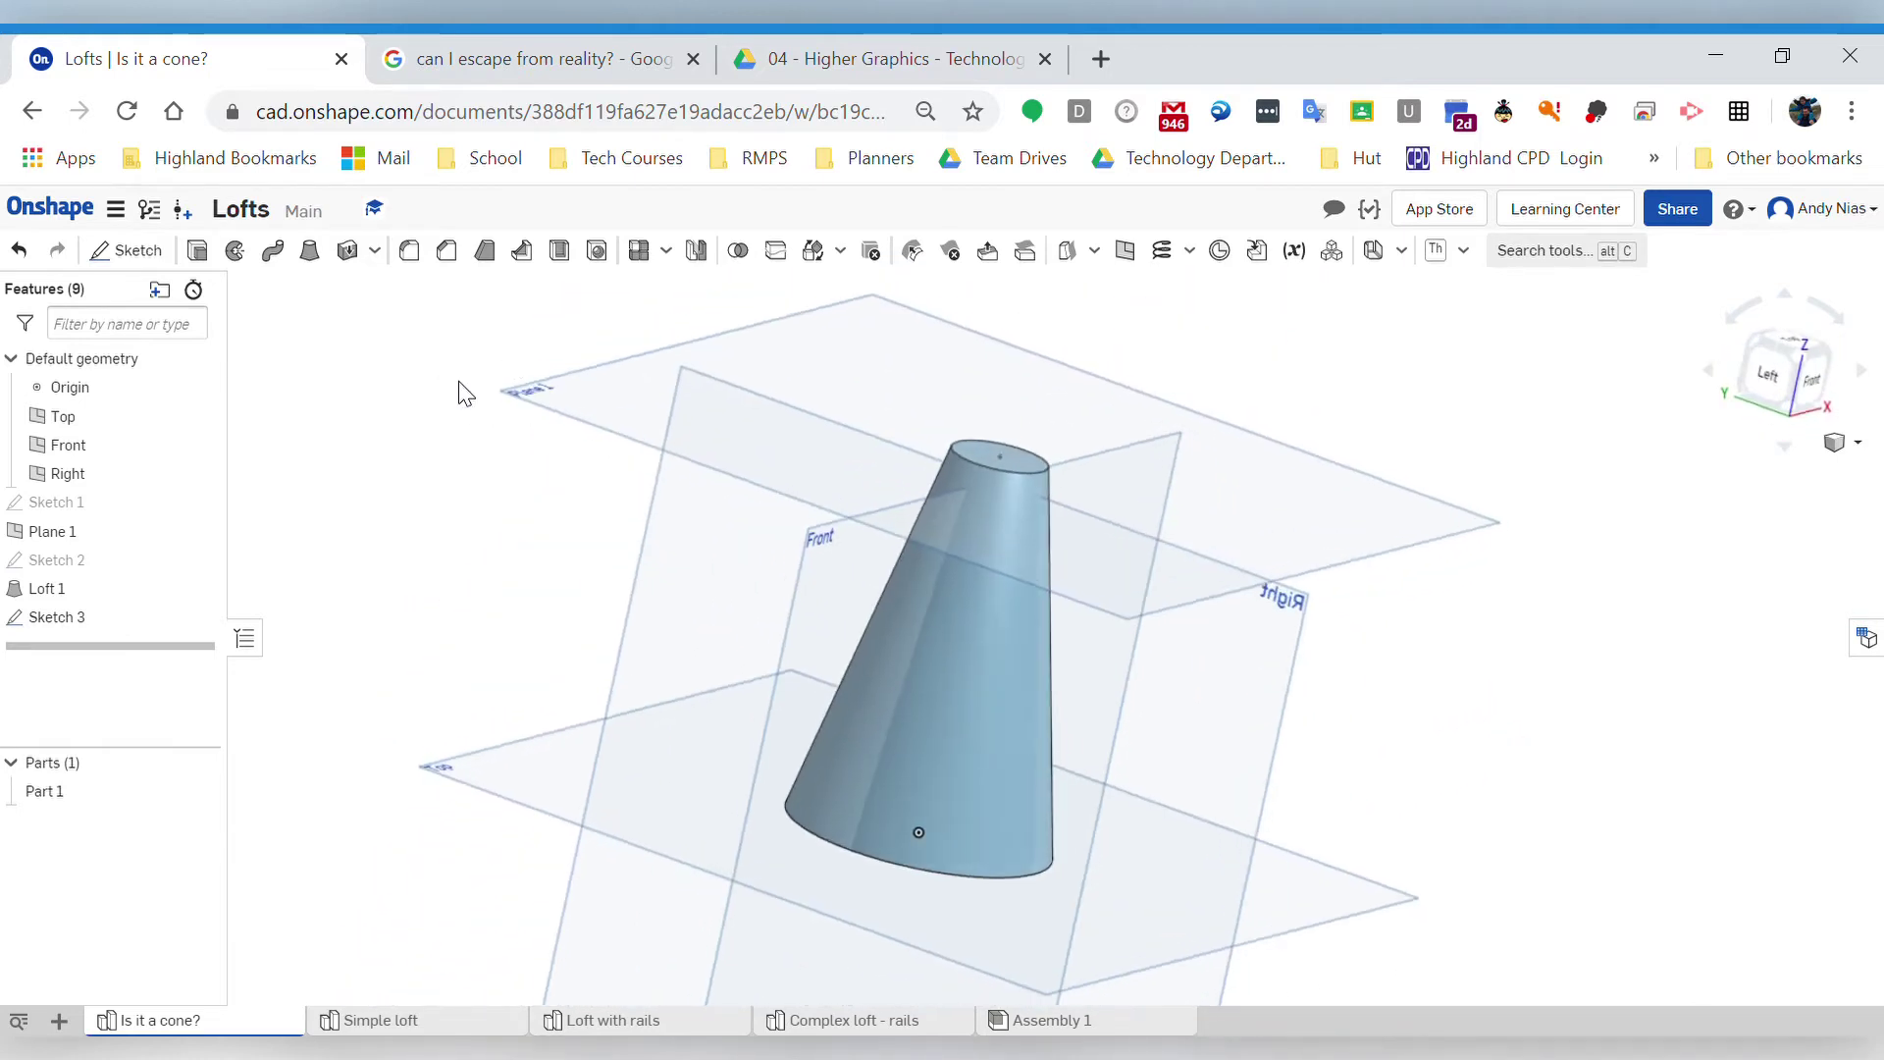
pyautogui.doubleClick(59, 501)
pyautogui.moveTo(1531, 438); pyautogui.dragTo(1513, 504, button='right')
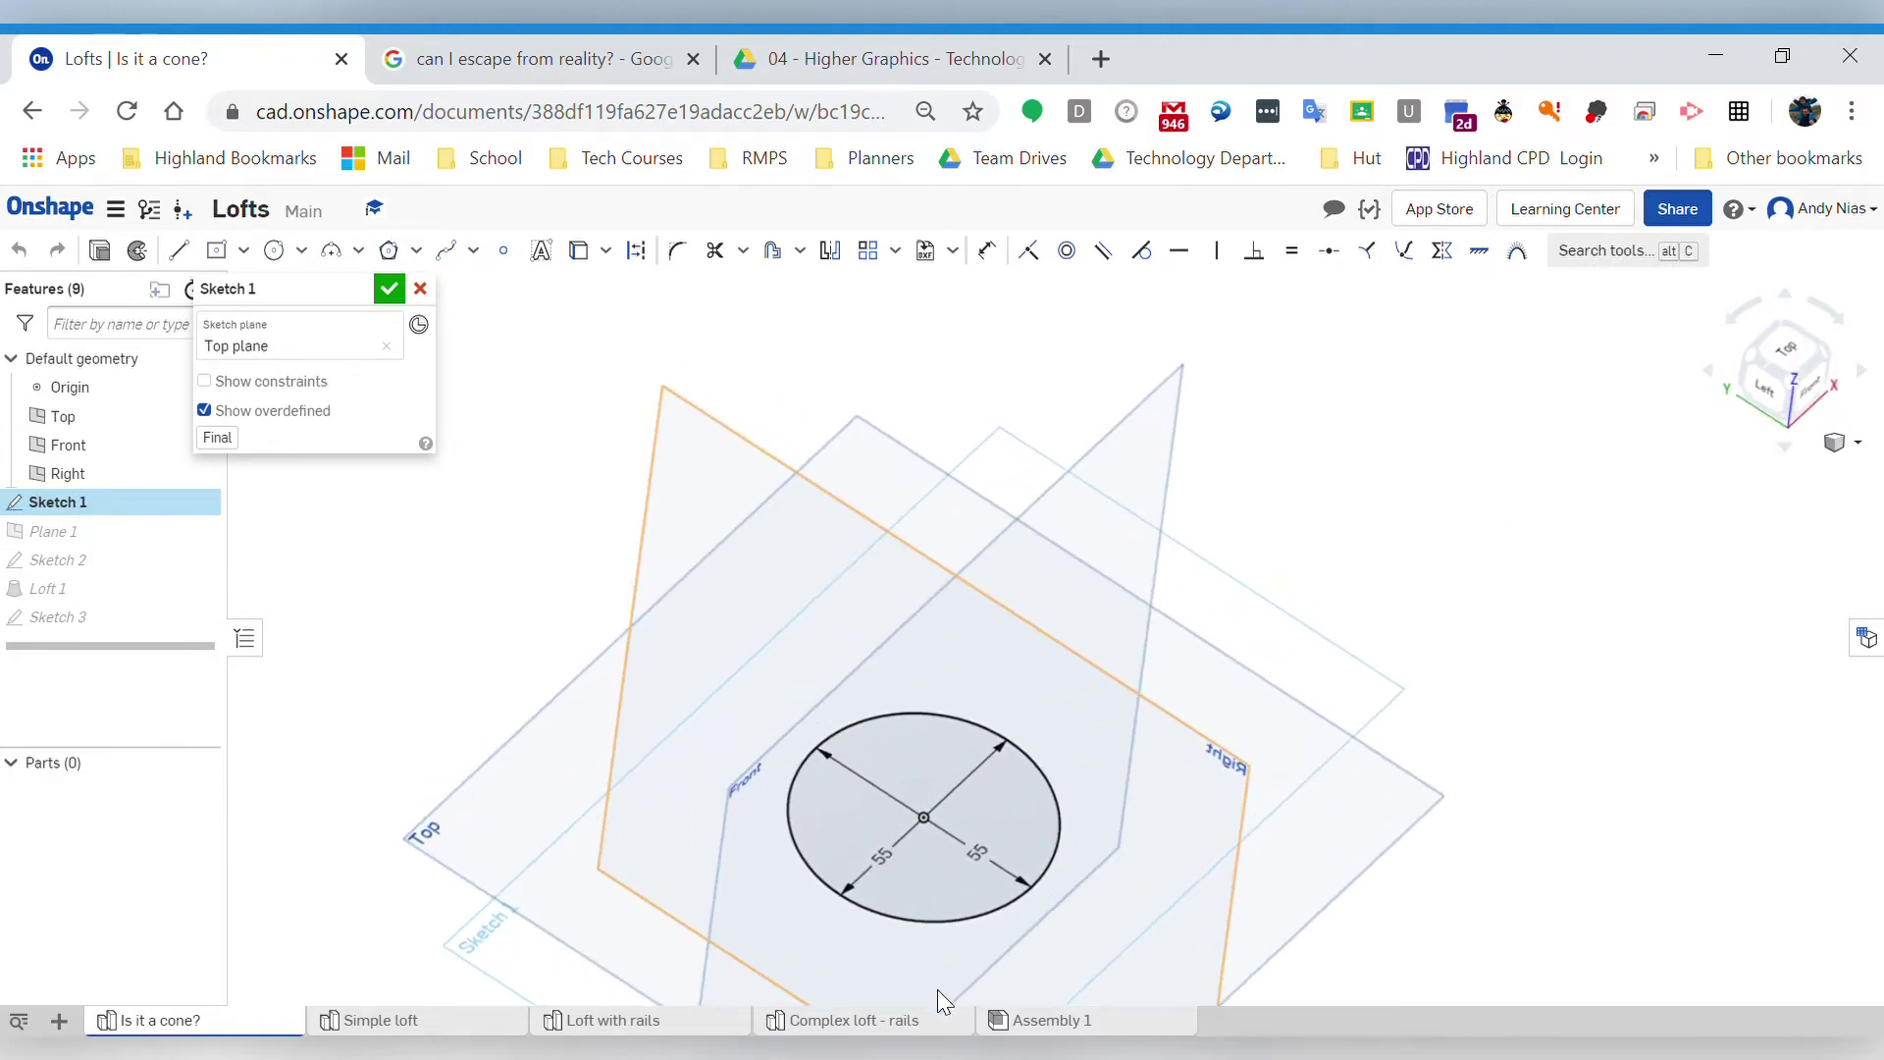
pyautogui.doubleClick(891, 871)
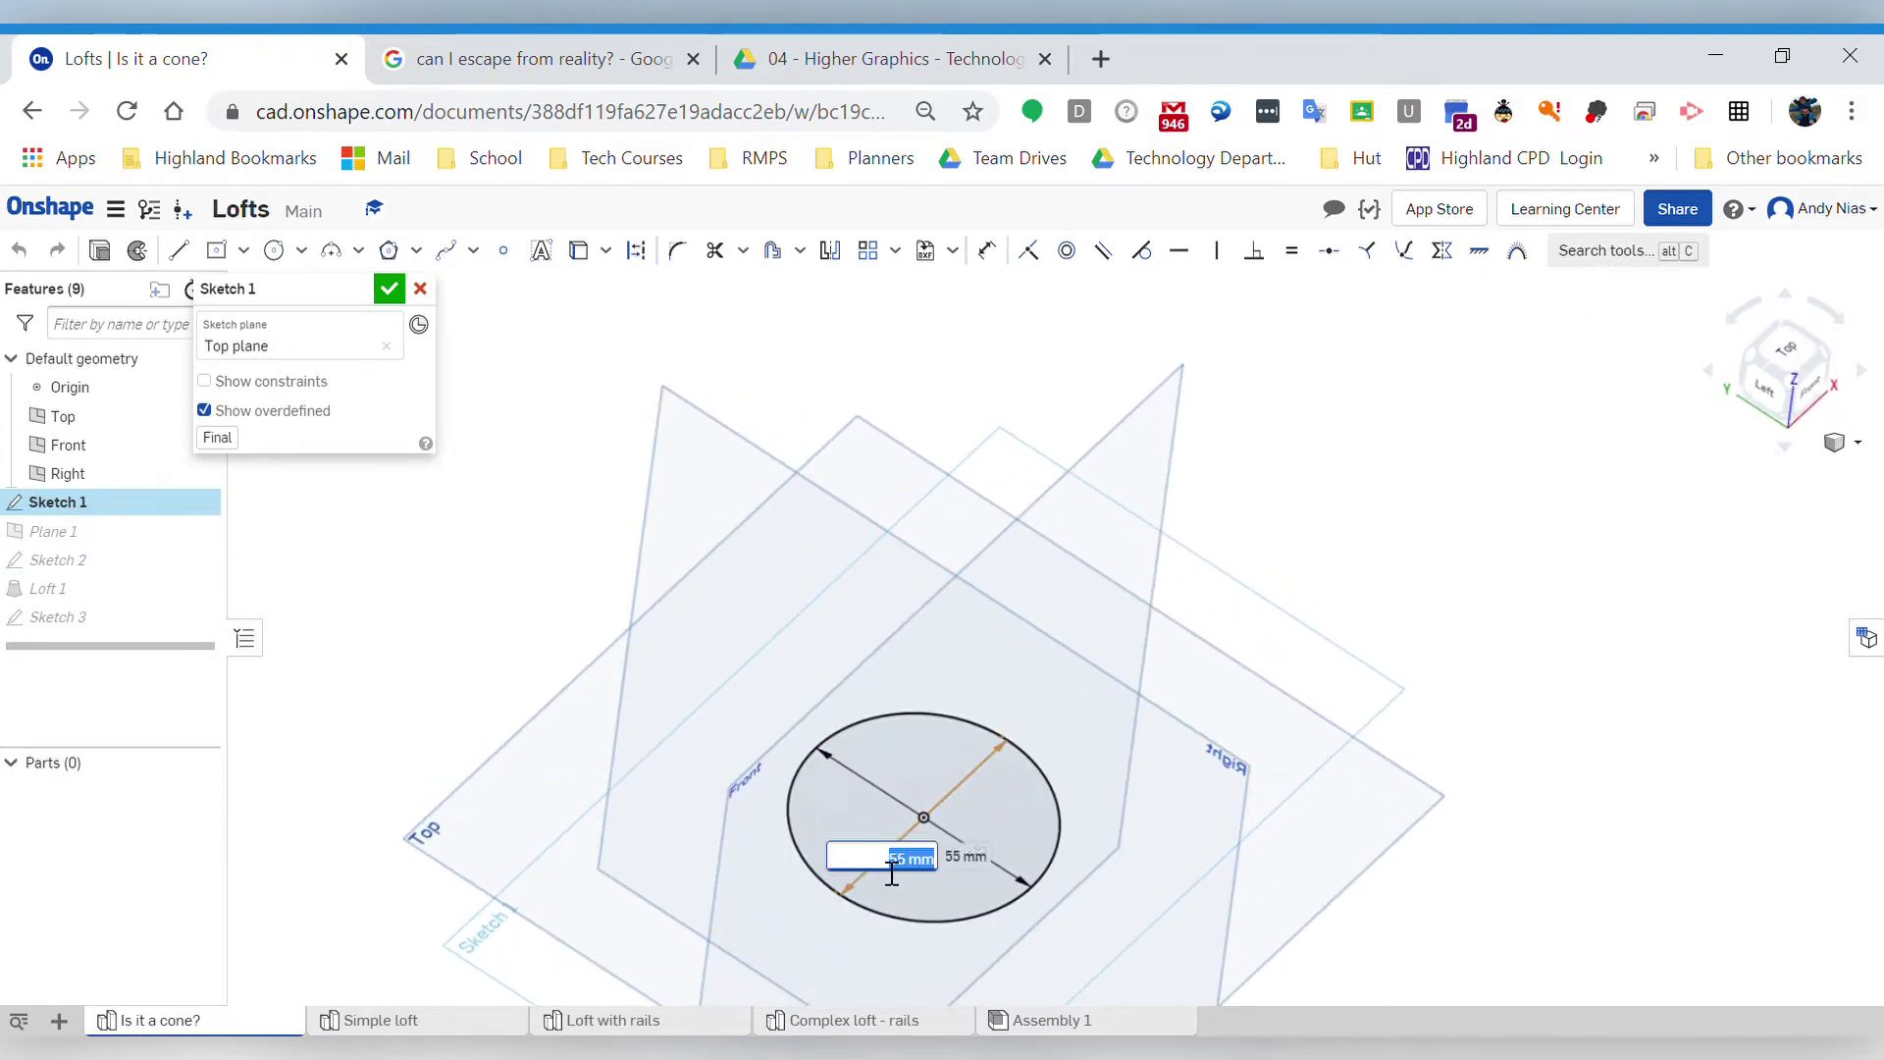
pyautogui.write('4')
pyautogui.press('Return')
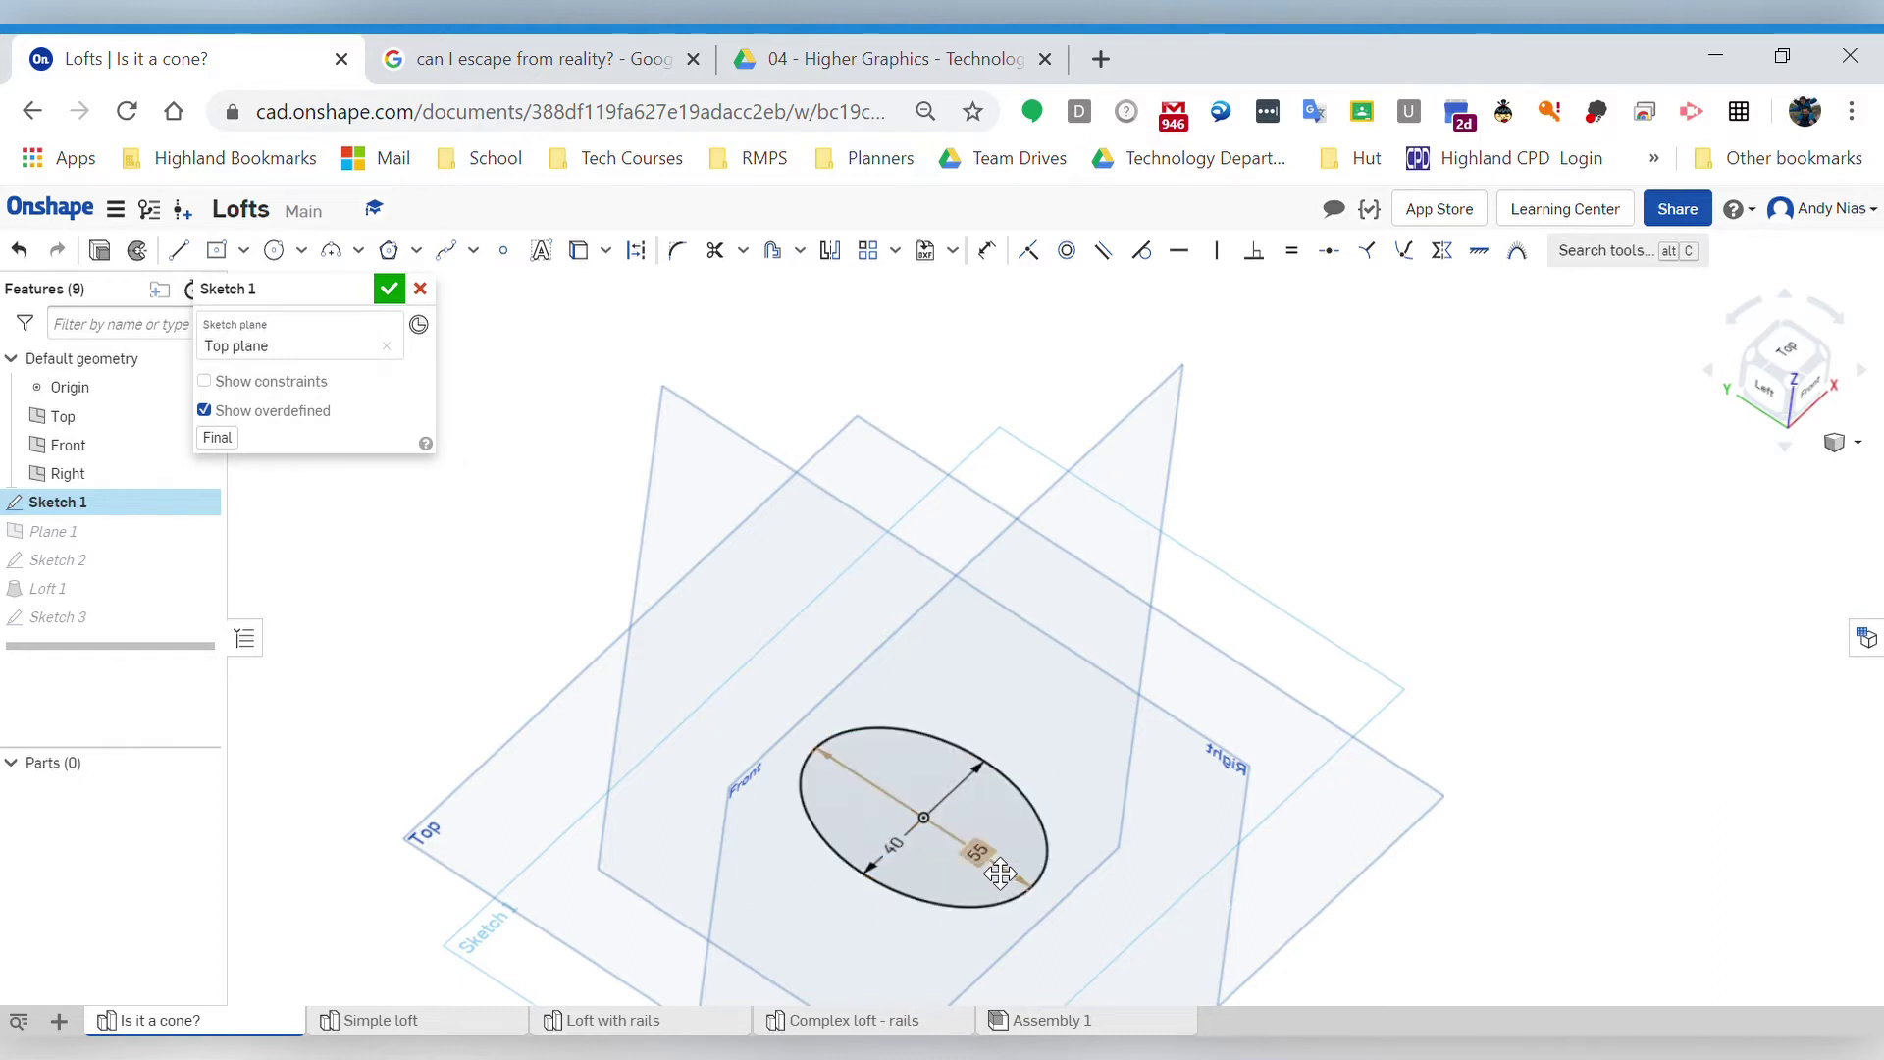
# - Set the other axis of the base ellipse to 60 mm and accept the sketch
pyautogui.doubleClick(1000, 872)
pyautogui.write('60')
pyautogui.press('Return')
pyautogui.moveTo(1139, 769); pyautogui.dragTo(769, 275, button='right')
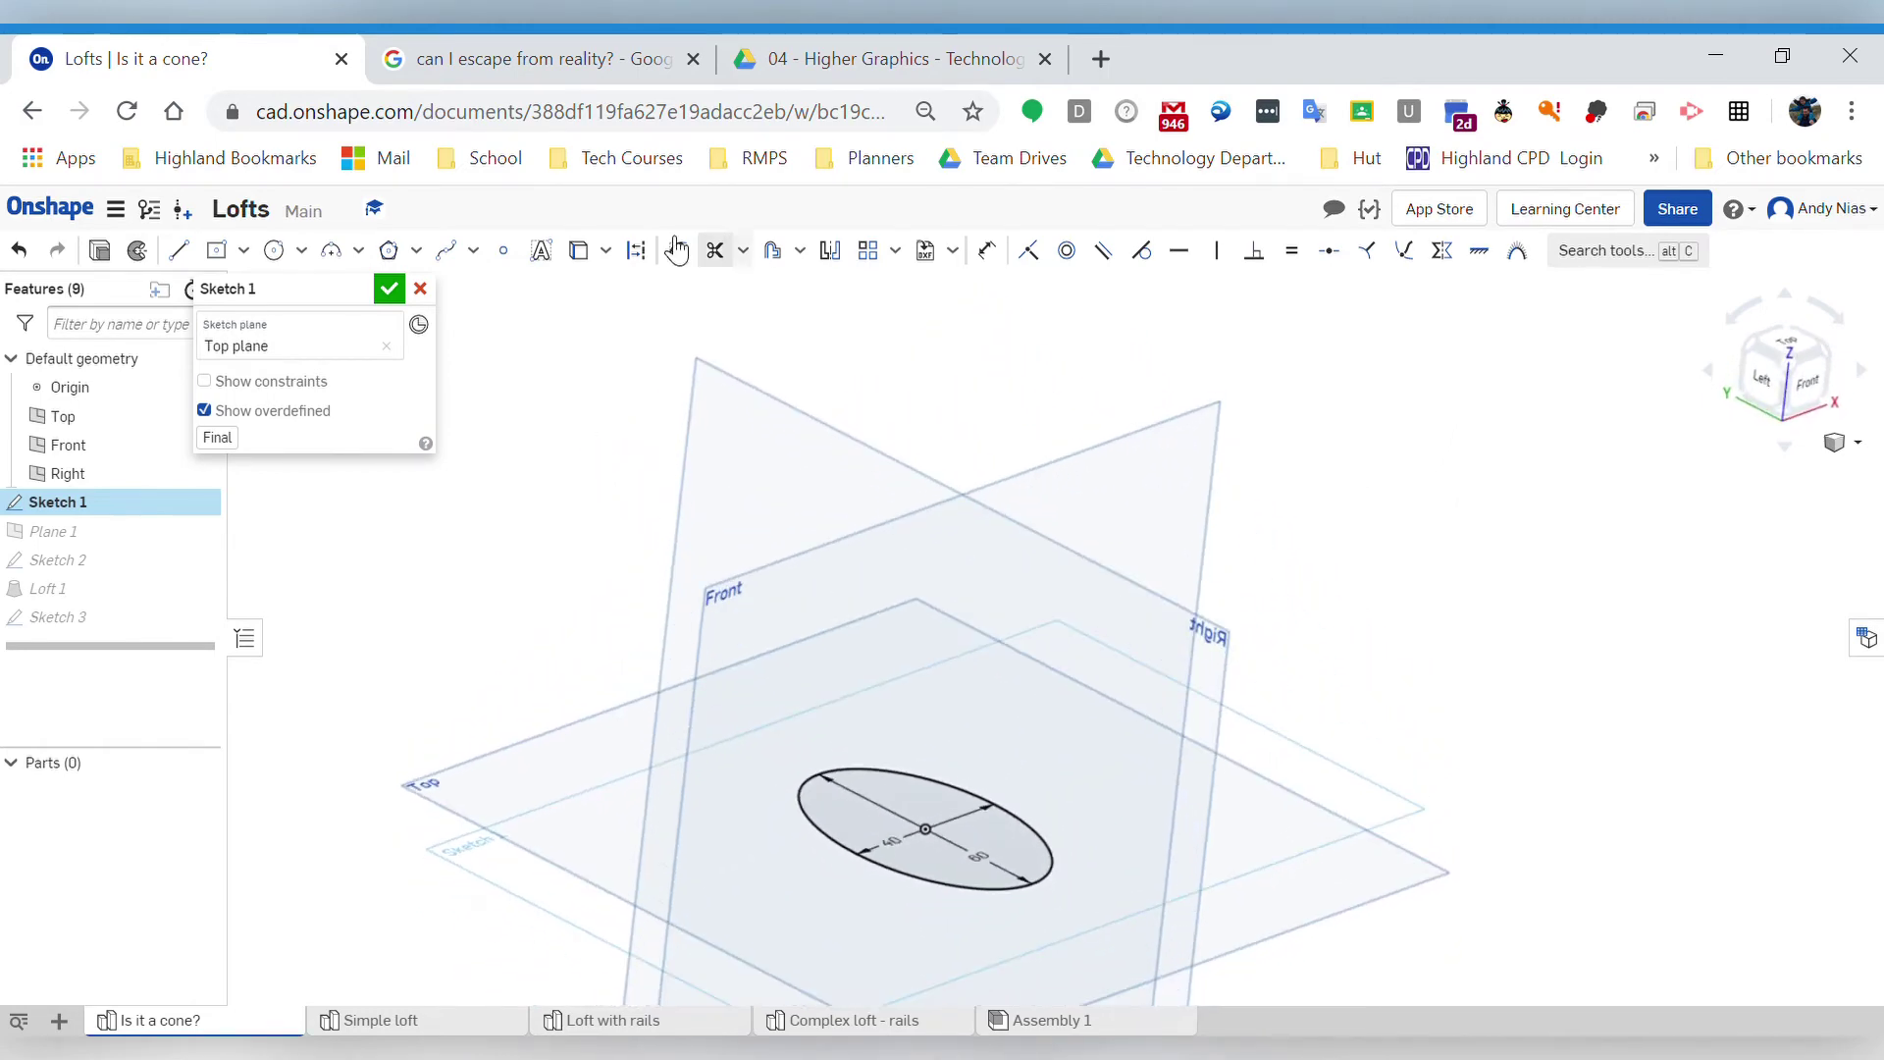
pyautogui.click(390, 290)
# - Examine the rebuilt loft's base, top face and tapered sides from several angles
pyautogui.moveTo(1316, 644)
pyautogui.mouseDown(button='right')
pyautogui.moveTo(1369, 592)
pyautogui.moveTo(1384, 509)
pyautogui.moveTo(1350, 425)
pyautogui.moveTo(1384, 446)
pyautogui.moveTo(1387, 430)
pyautogui.mouseUp(button='right')
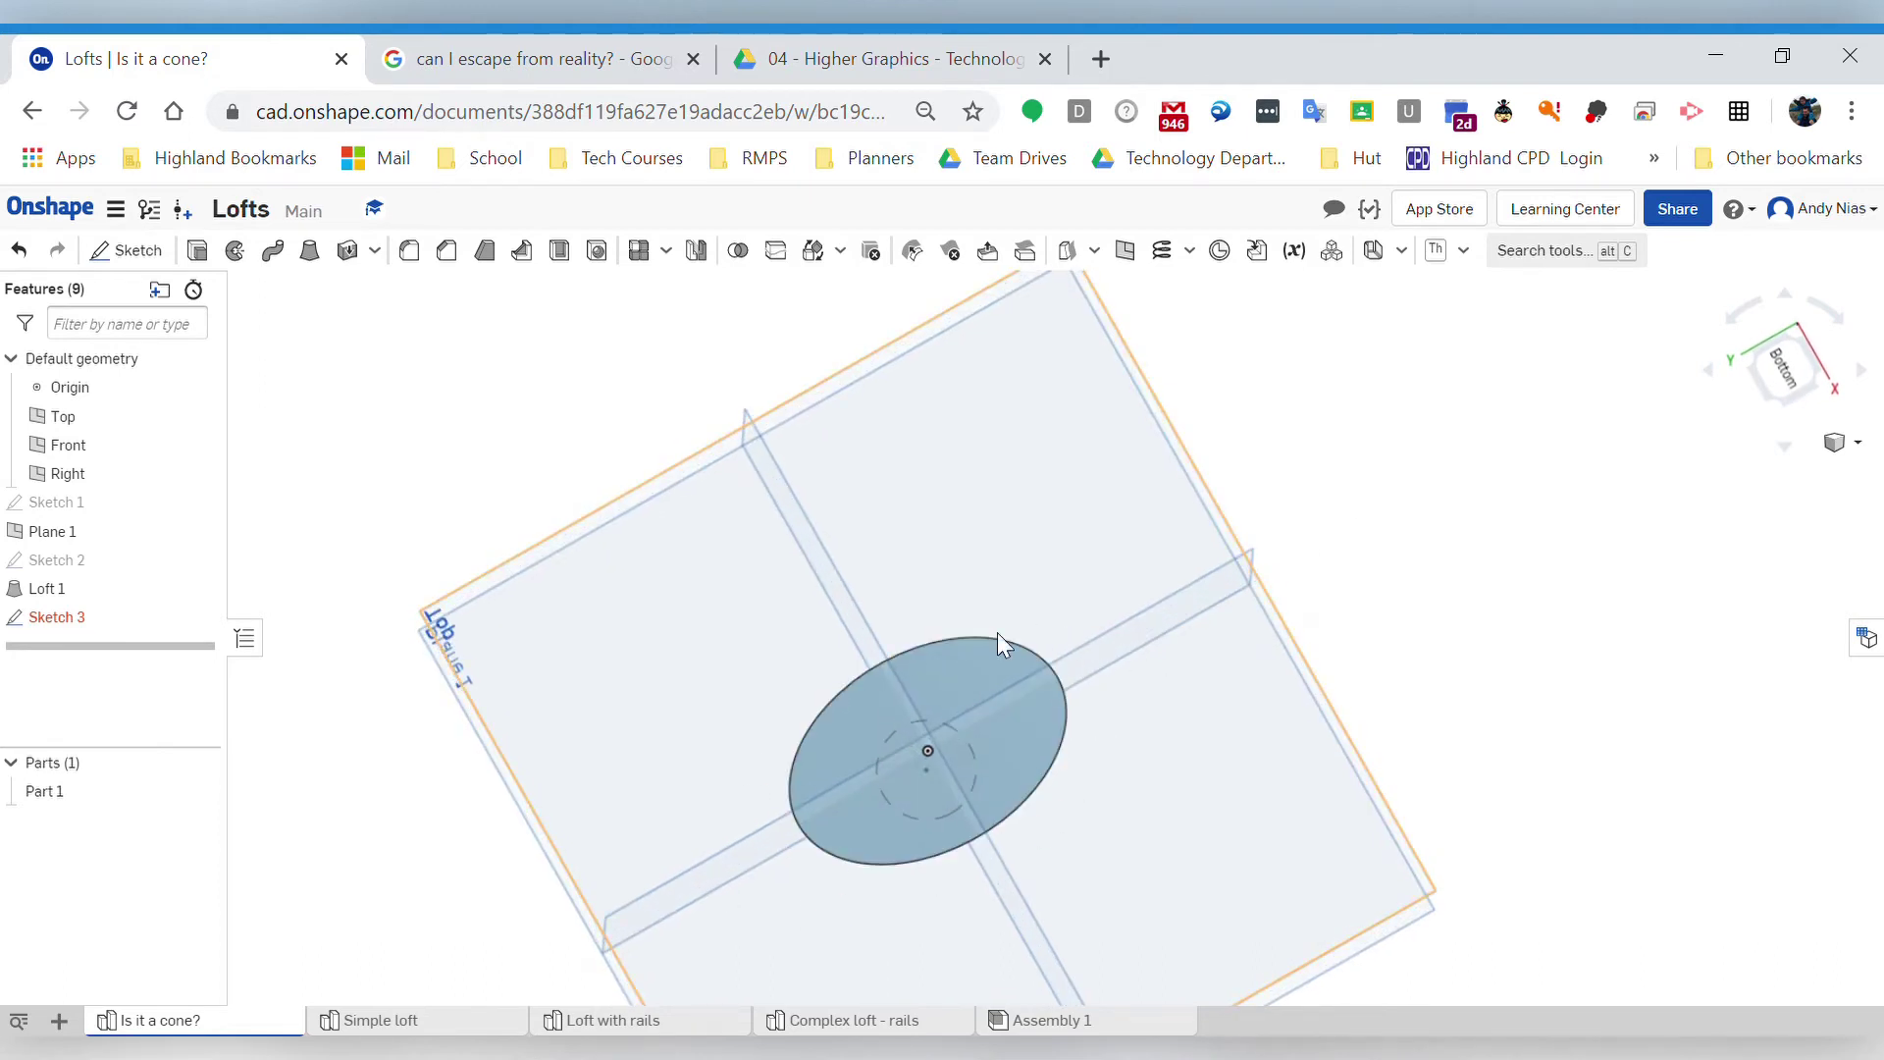
pyautogui.moveTo(1245, 756); pyautogui.dragTo(850, 657, button='right')
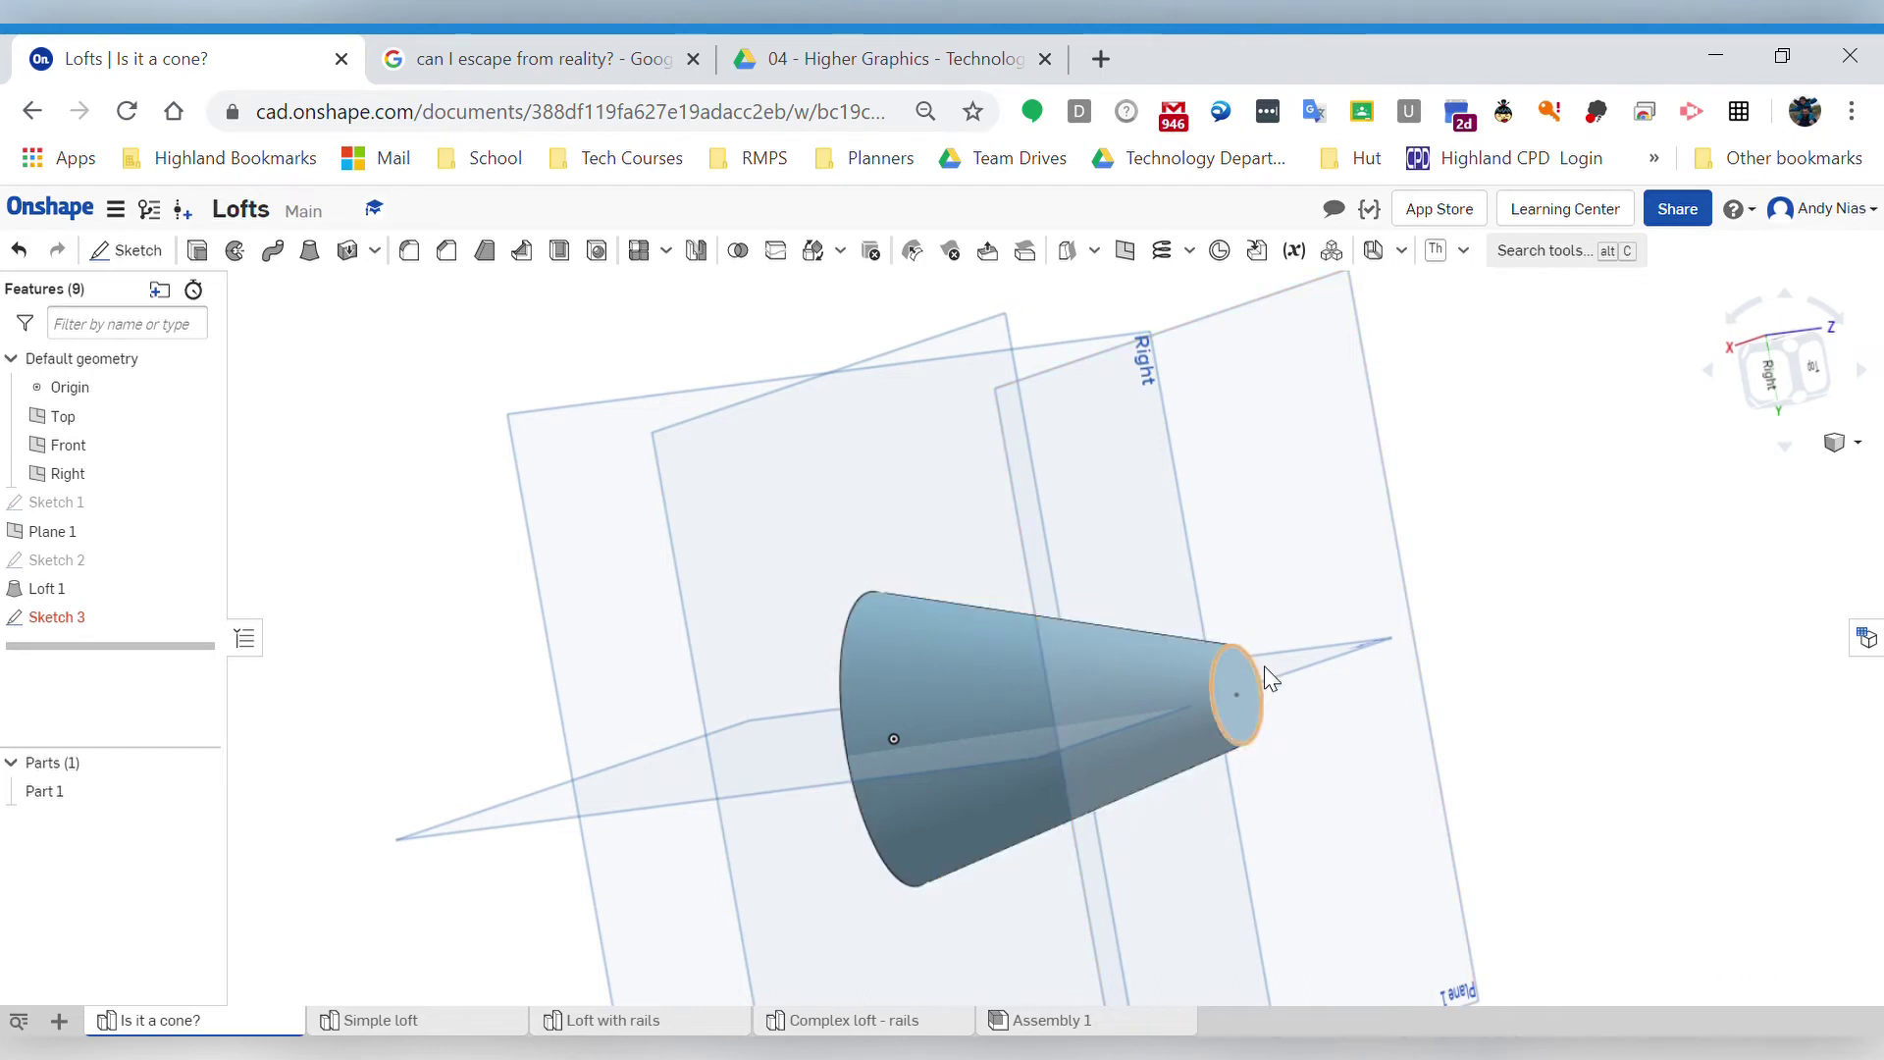
pyautogui.moveTo(1222, 632); pyautogui.dragTo(1154, 328, button='right')
pyautogui.moveTo(1054, 650); pyautogui.dragTo(1059, 463, button='right')
pyautogui.moveTo(994, 792); pyautogui.dragTo(1124, 567, button='right')
pyautogui.moveTo(1214, 833); pyautogui.dragTo(1040, 775, button='right')
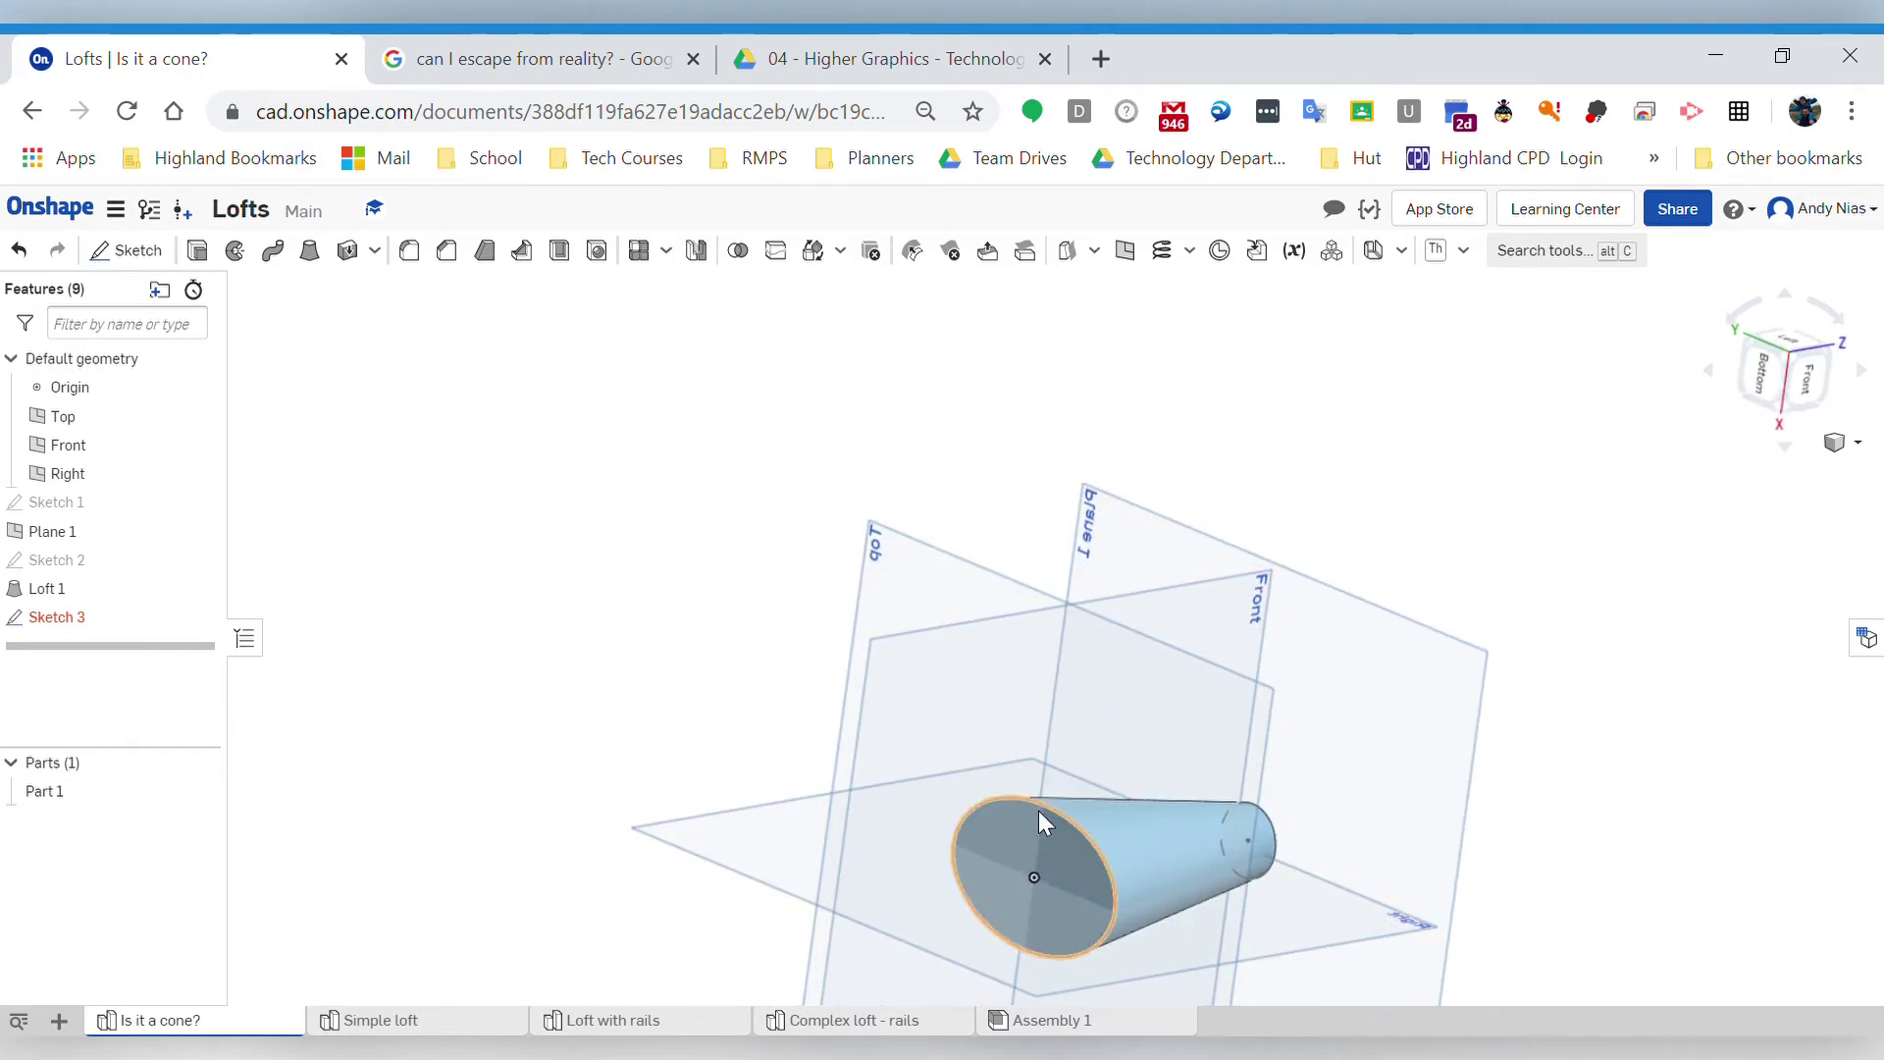
pyautogui.moveTo(1205, 775); pyautogui.dragTo(1028, 809, button='right')
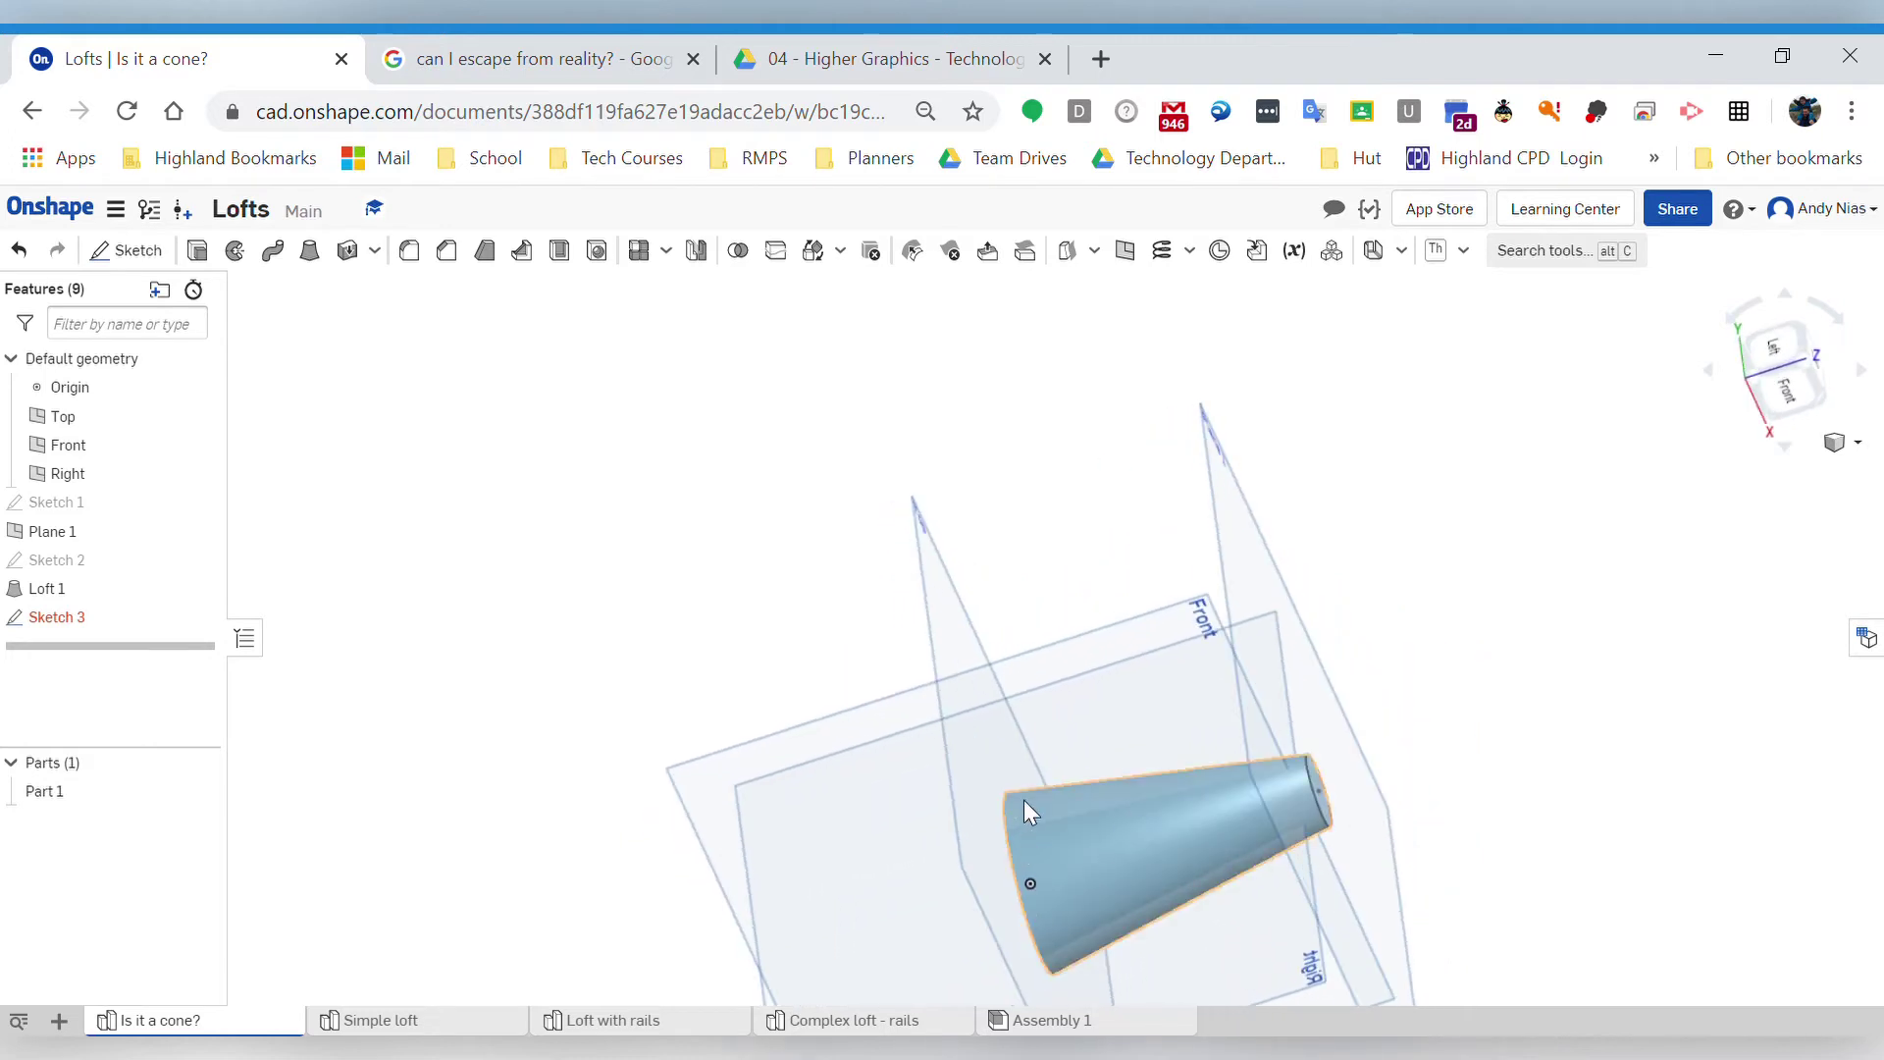
pyautogui.moveTo(1321, 797)
pyautogui.mouseDown(button='right')
pyautogui.moveTo(1364, 803)
pyautogui.moveTo(1354, 829)
pyautogui.moveTo(1217, 811)
pyautogui.moveTo(1106, 745)
pyautogui.moveTo(1043, 609)
pyautogui.moveTo(1355, 785)
pyautogui.mouseUp(button='right')
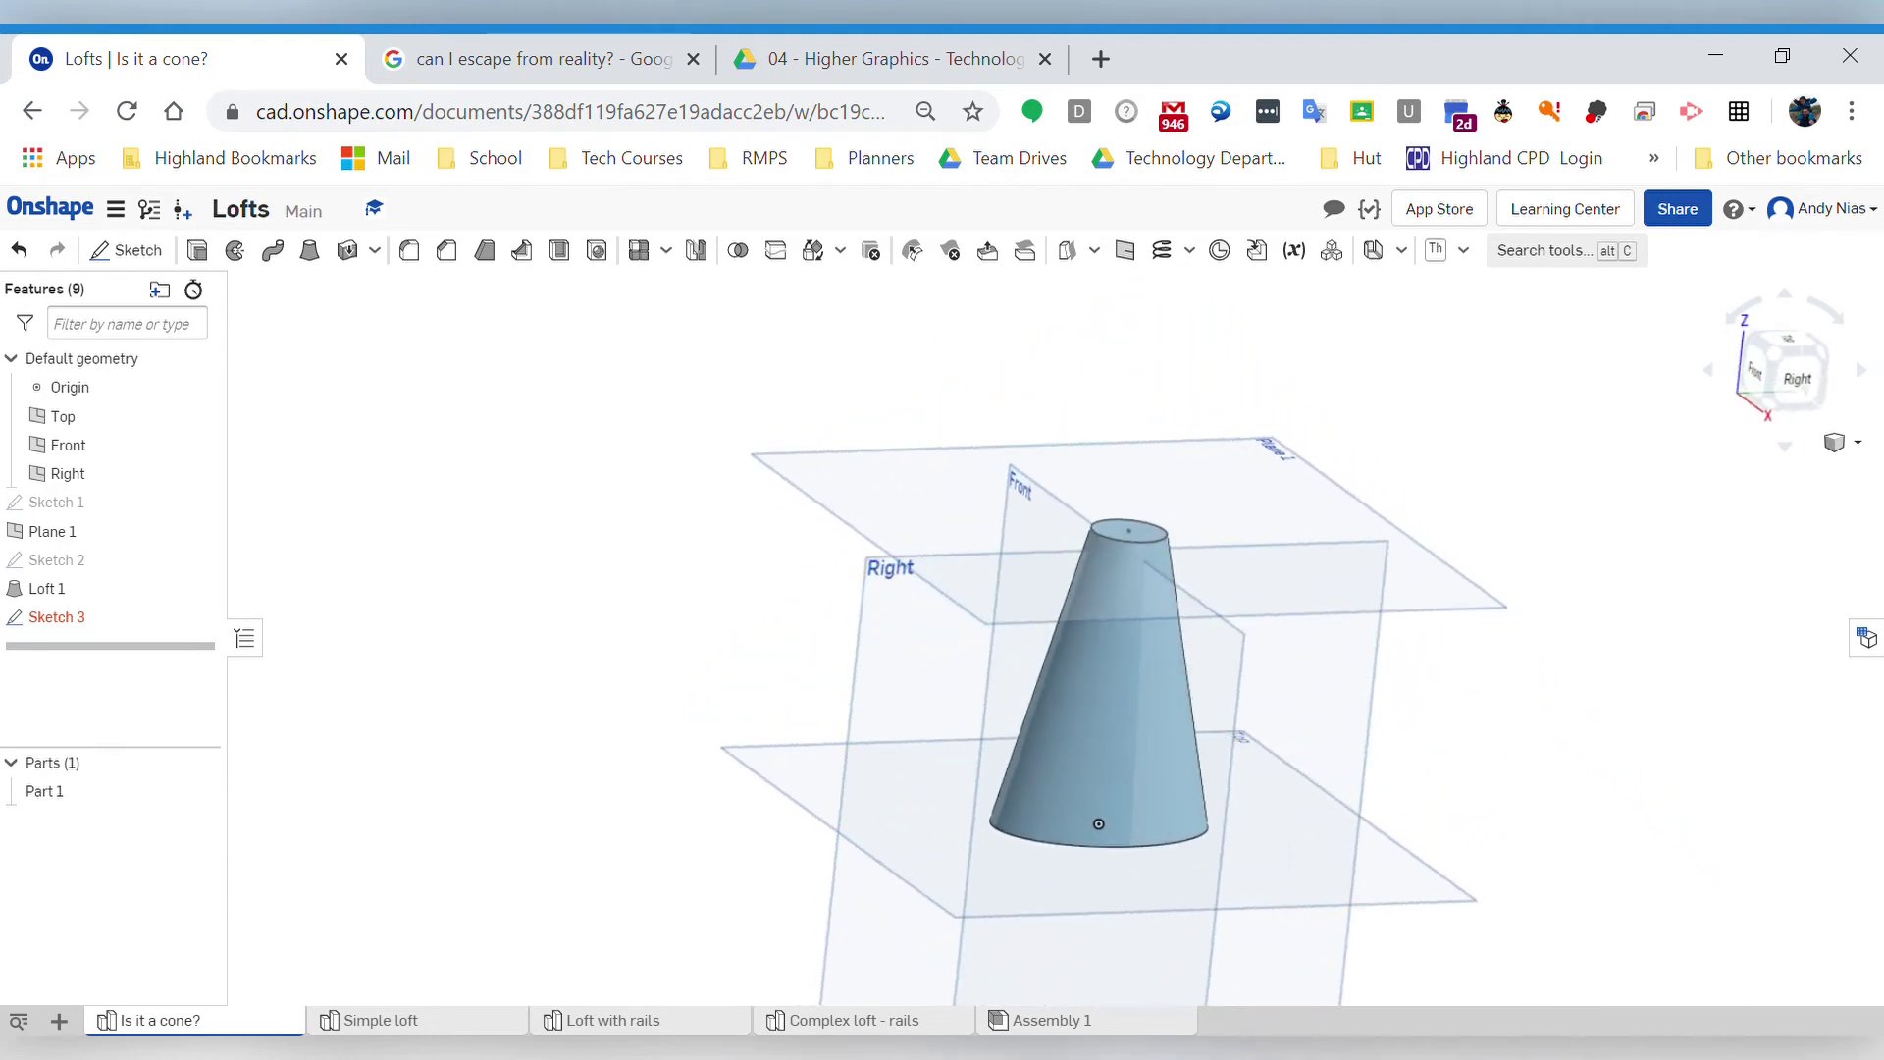
# - In the Simple loft part studio, sketch an 80 mm by 80 mm square on the Top plane, centred on the origin
pyautogui.click(380, 1020)
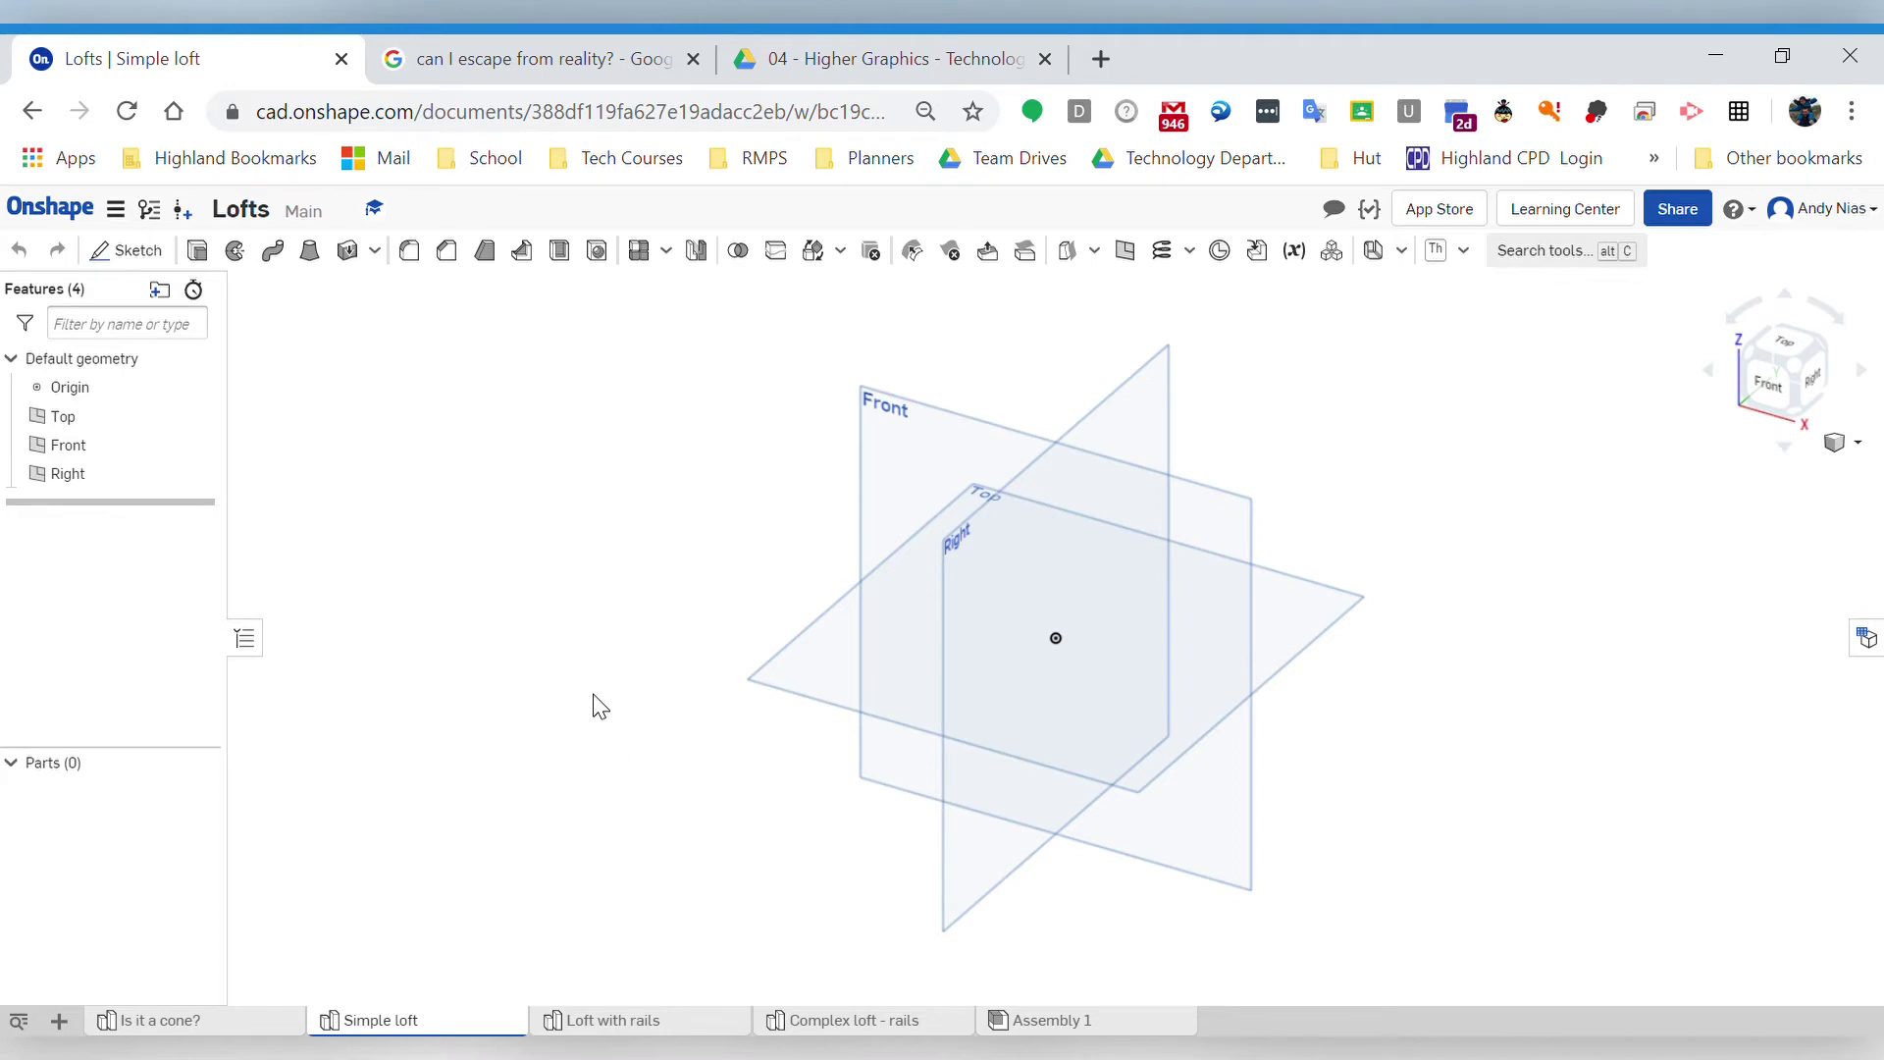
pyautogui.click(816, 654)
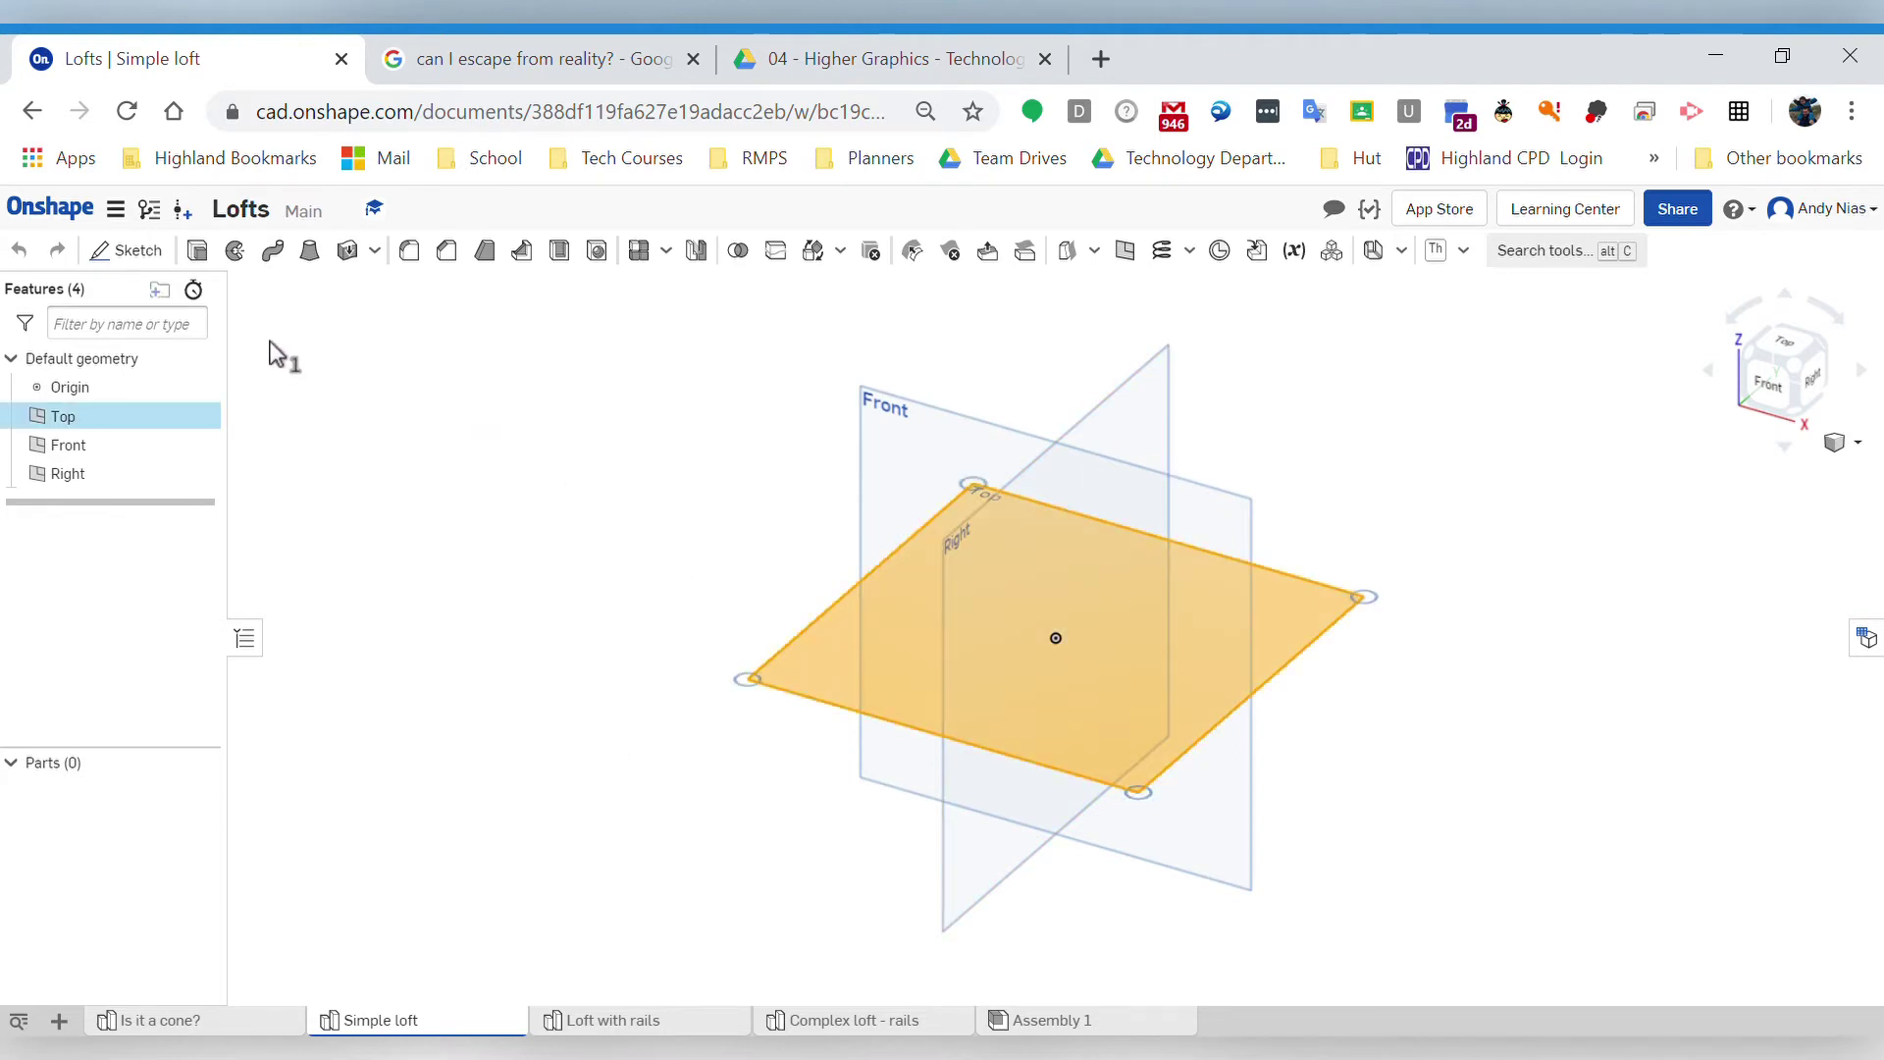
pyautogui.hotkey('shift', 's')
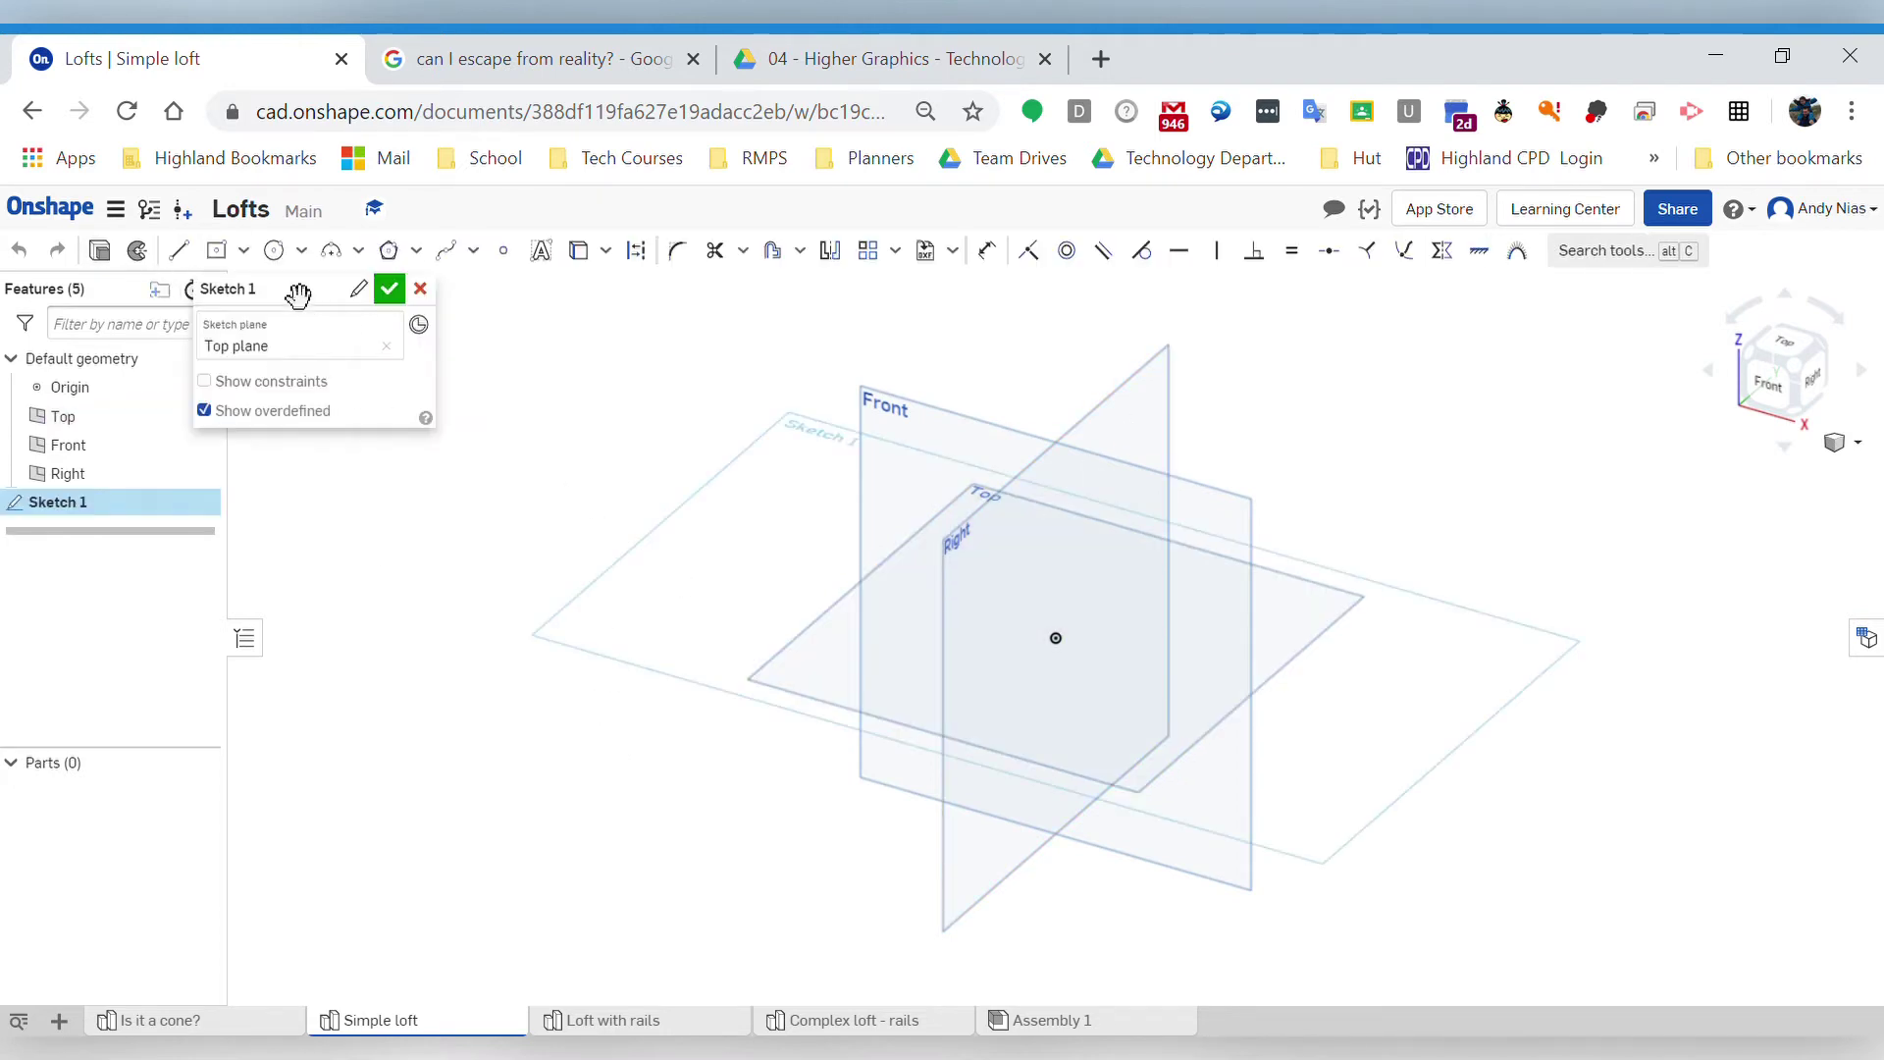
pyautogui.click(216, 249)
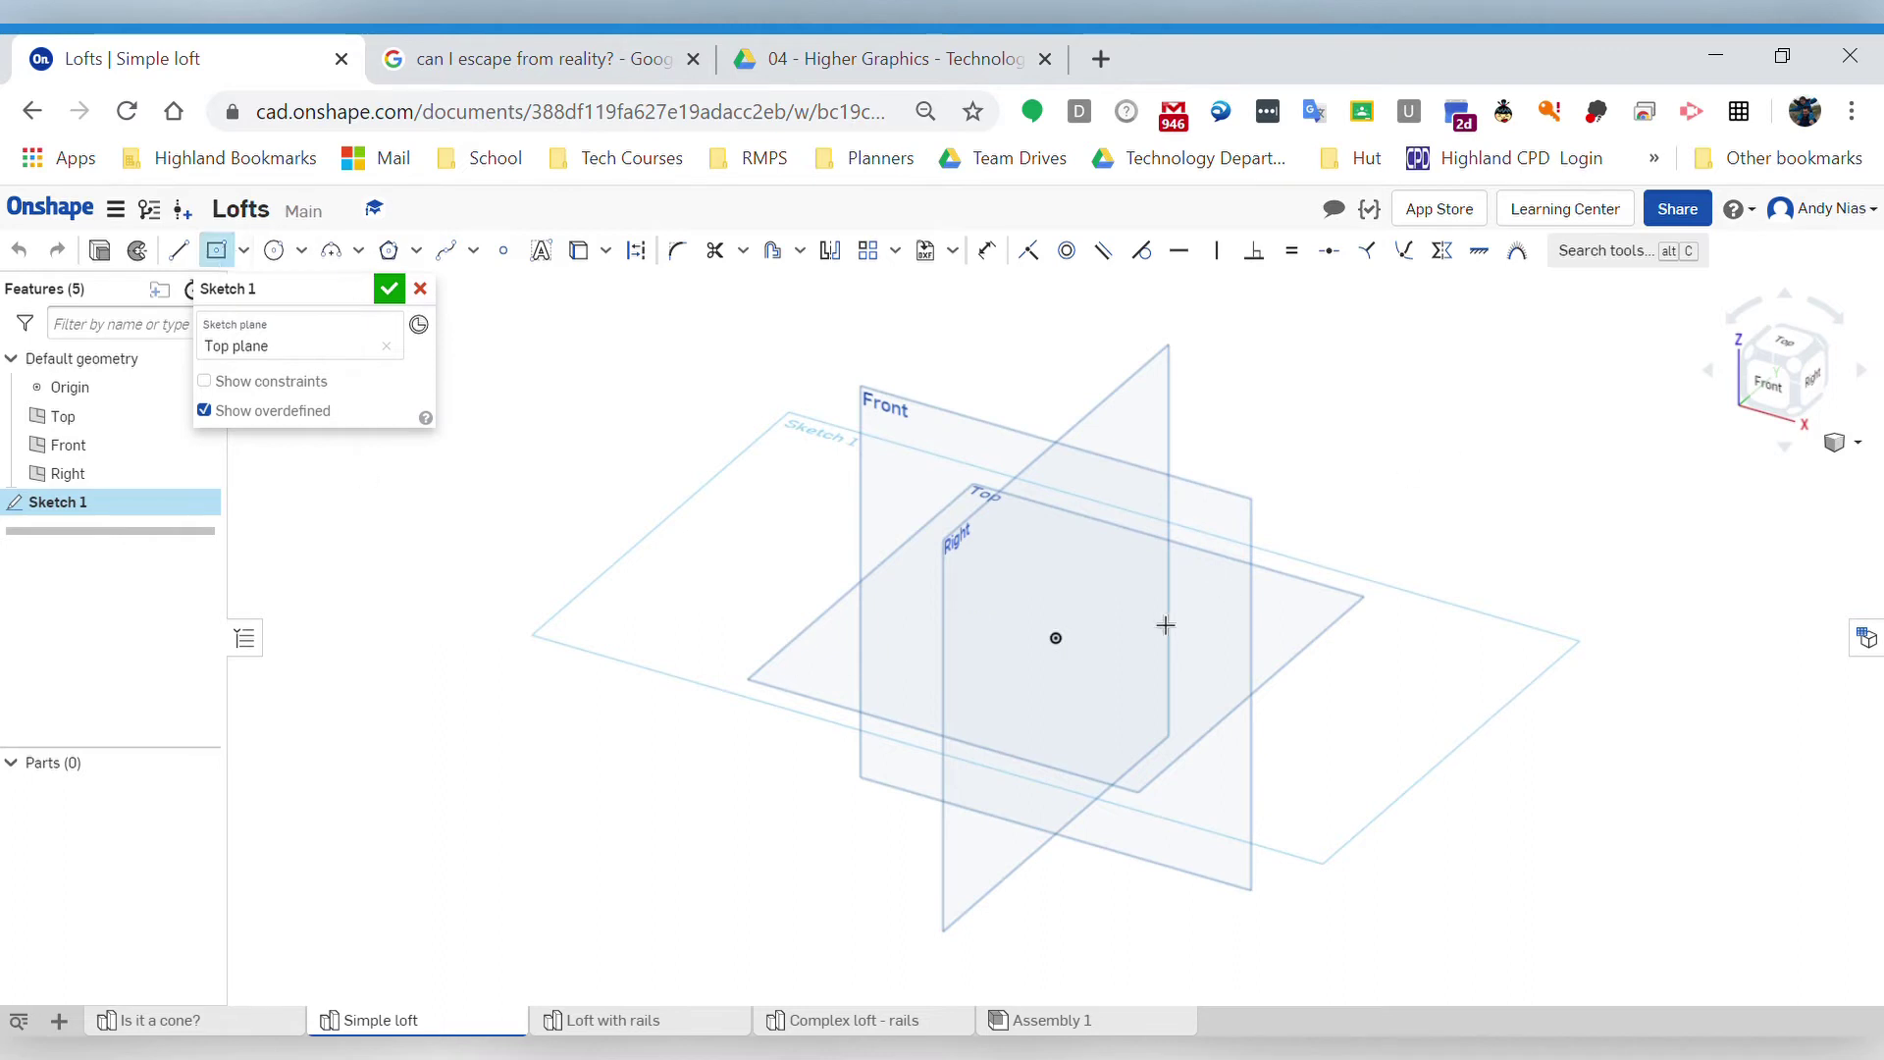
pyautogui.click(1060, 648)
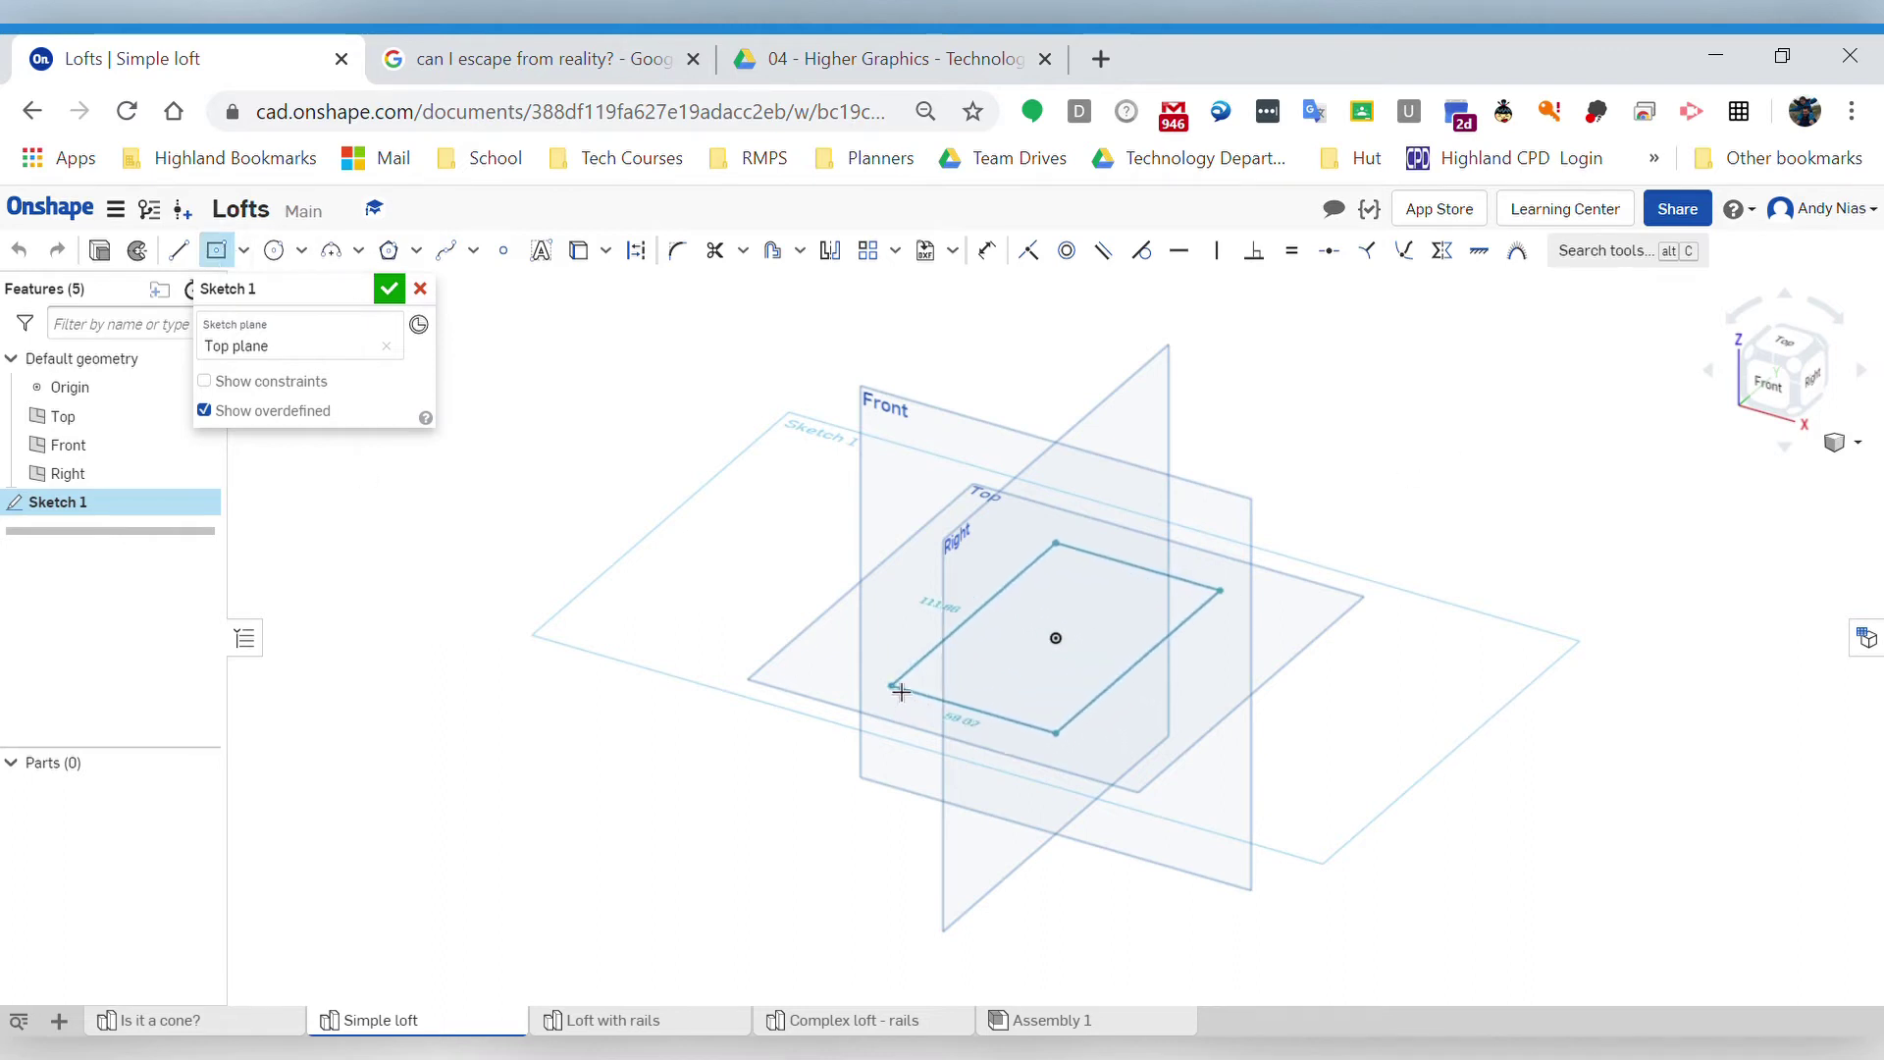
pyautogui.click(880, 673)
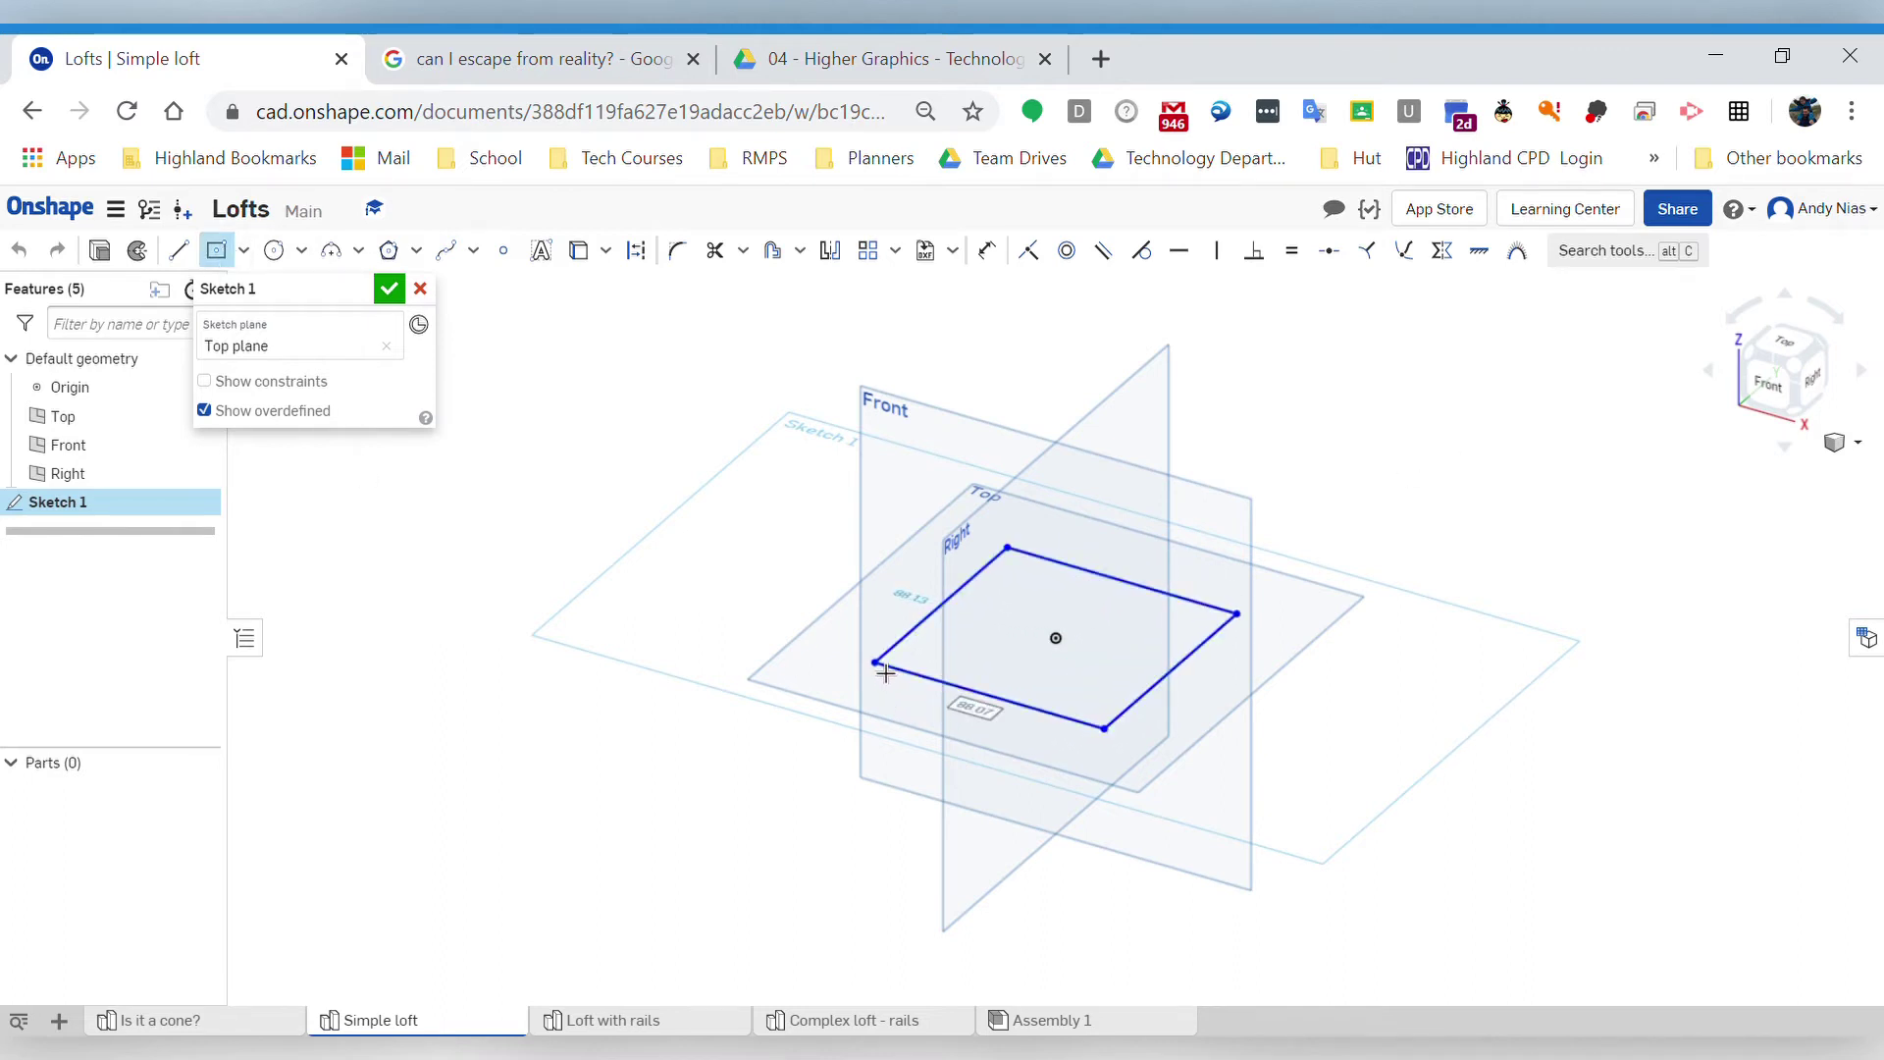
pyautogui.write('80')
pyautogui.press('Return')
pyautogui.write('80')
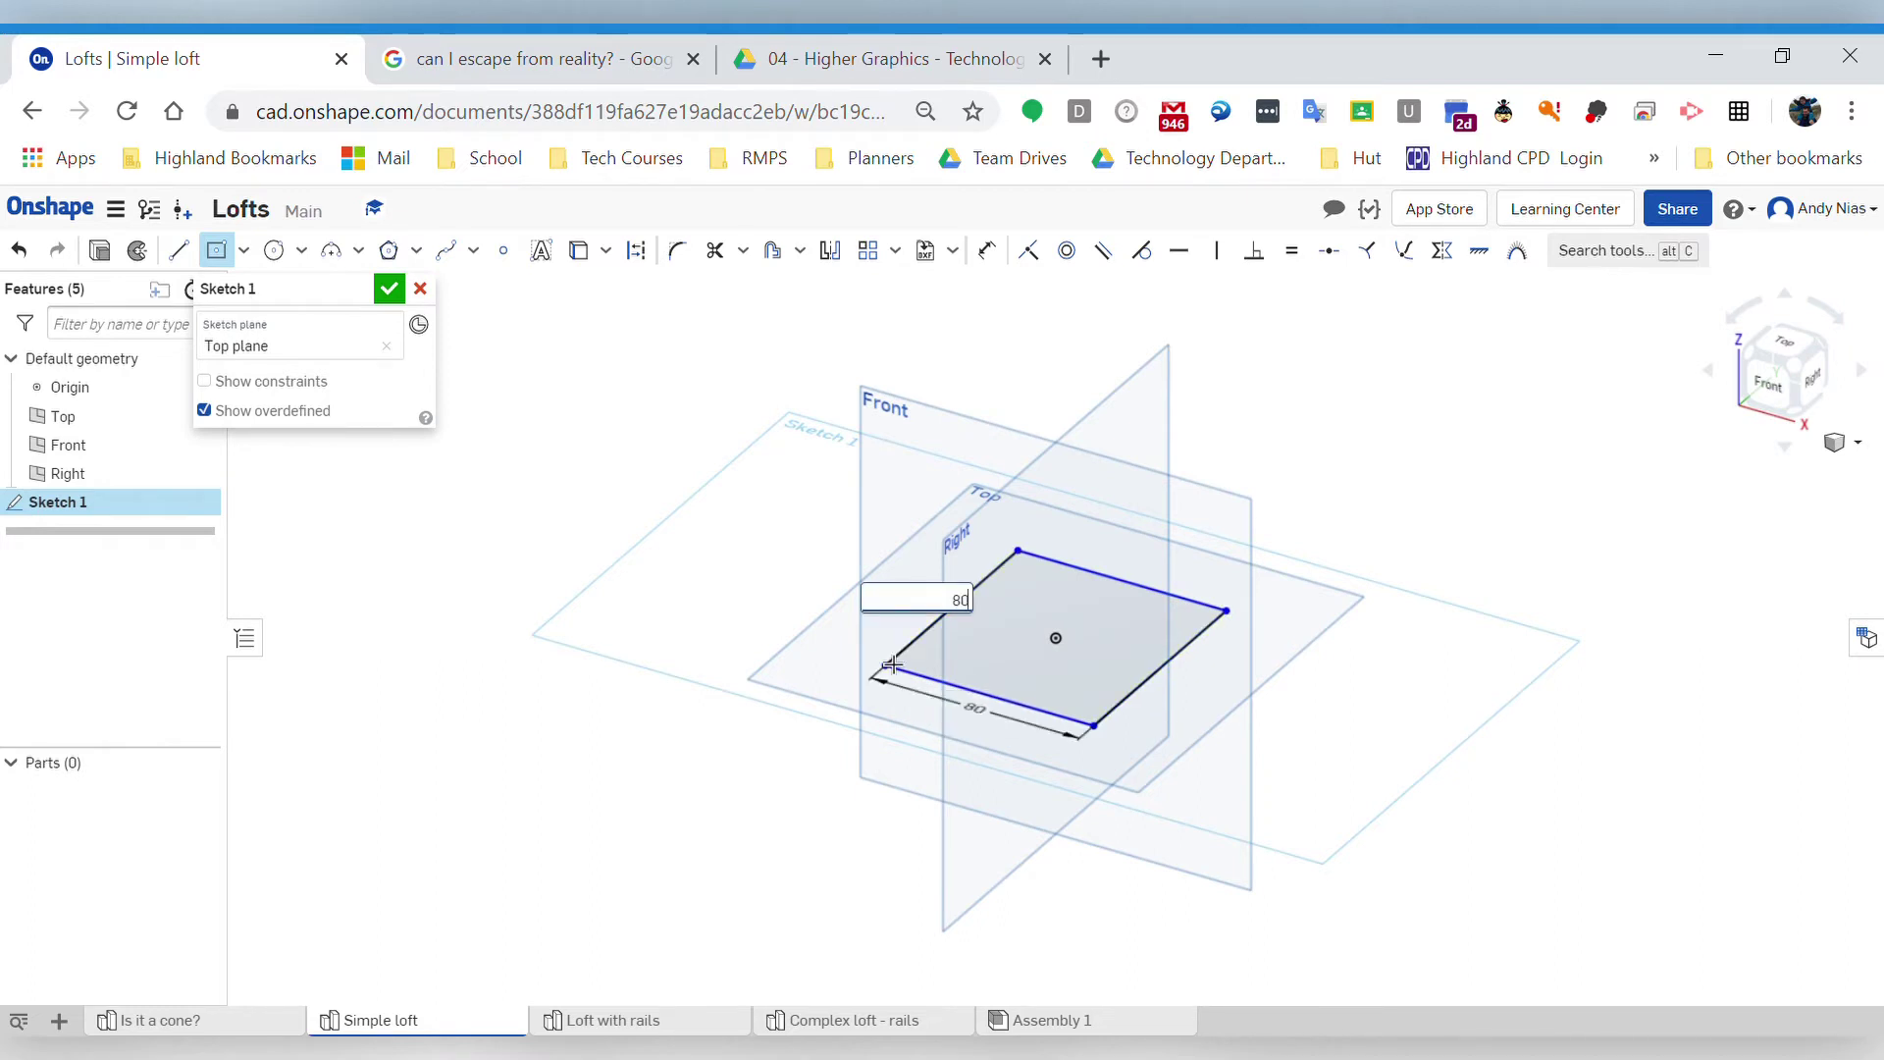
pyautogui.press('Return')
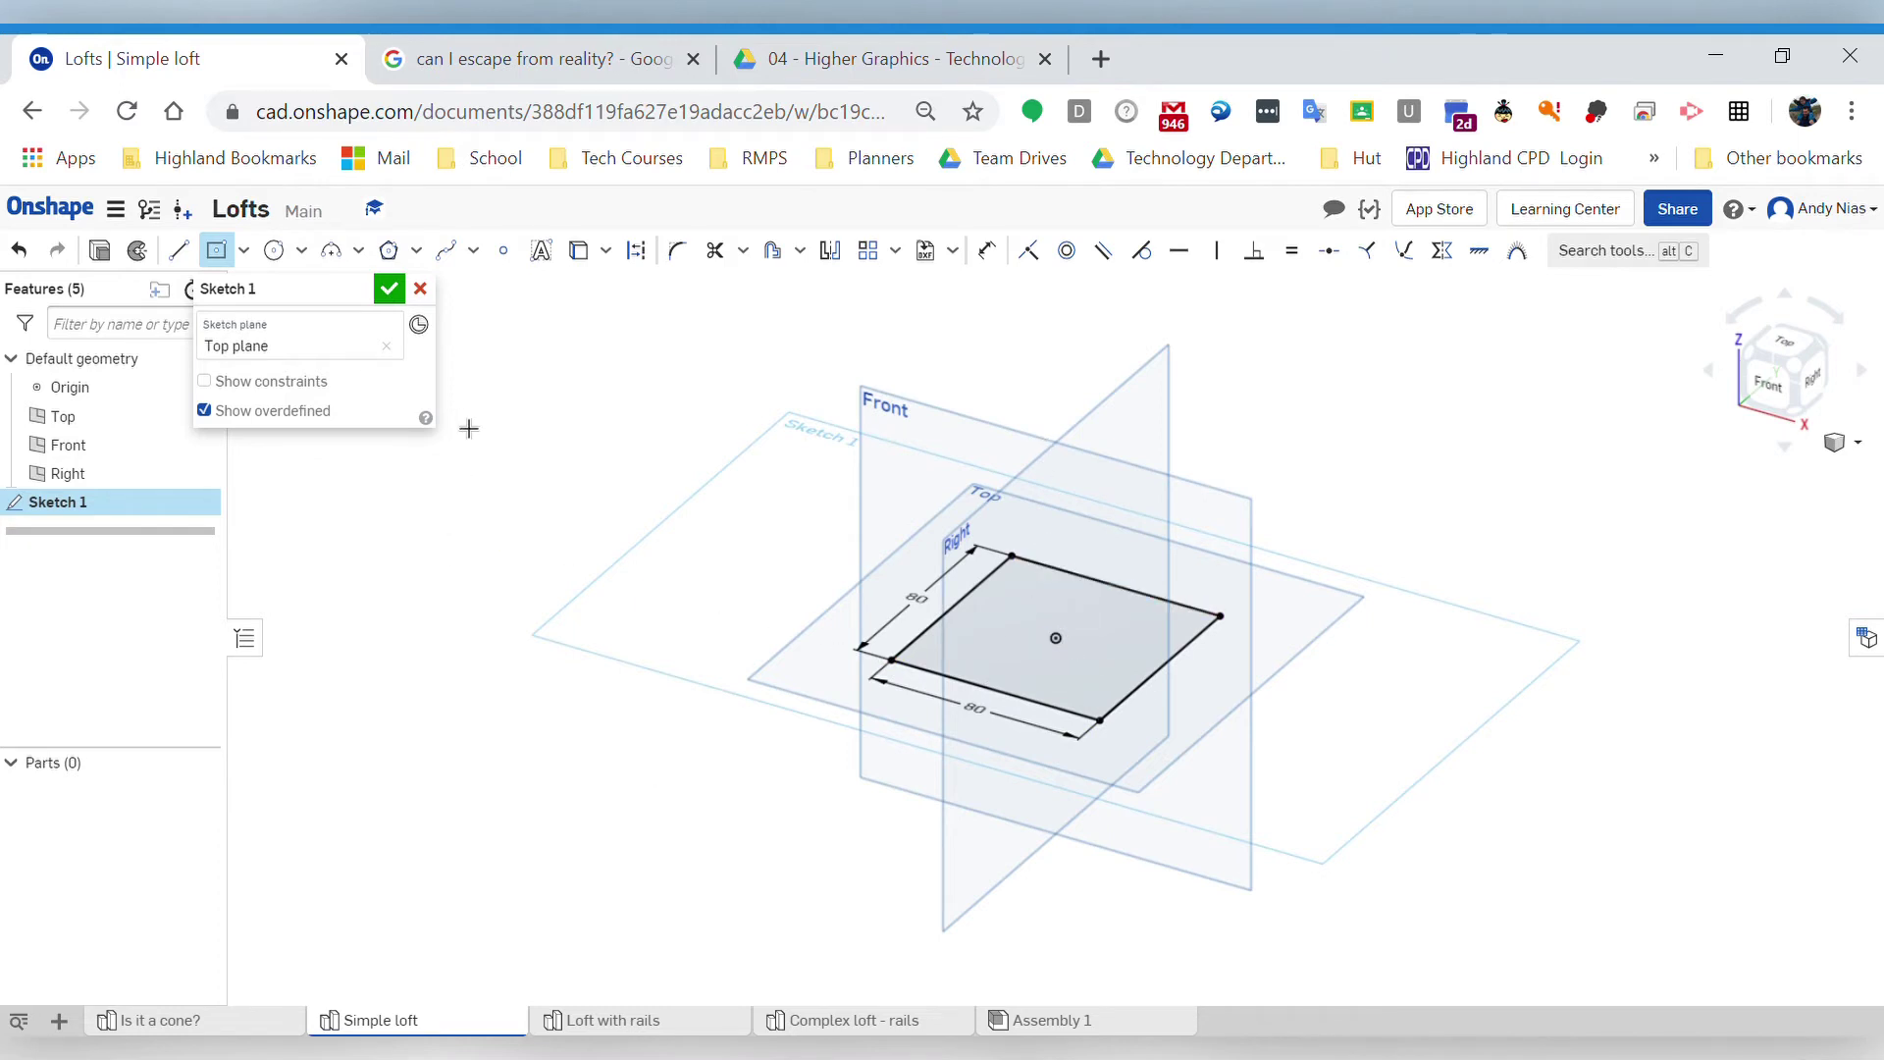
# - Accept the square's sketch and inspect it against the default planes from several angles
pyautogui.click(391, 289)
pyautogui.moveTo(661, 745)
pyautogui.mouseDown(button='right')
pyautogui.moveTo(762, 845)
pyautogui.moveTo(795, 816)
pyautogui.moveTo(784, 793)
pyautogui.mouseUp(button='right')
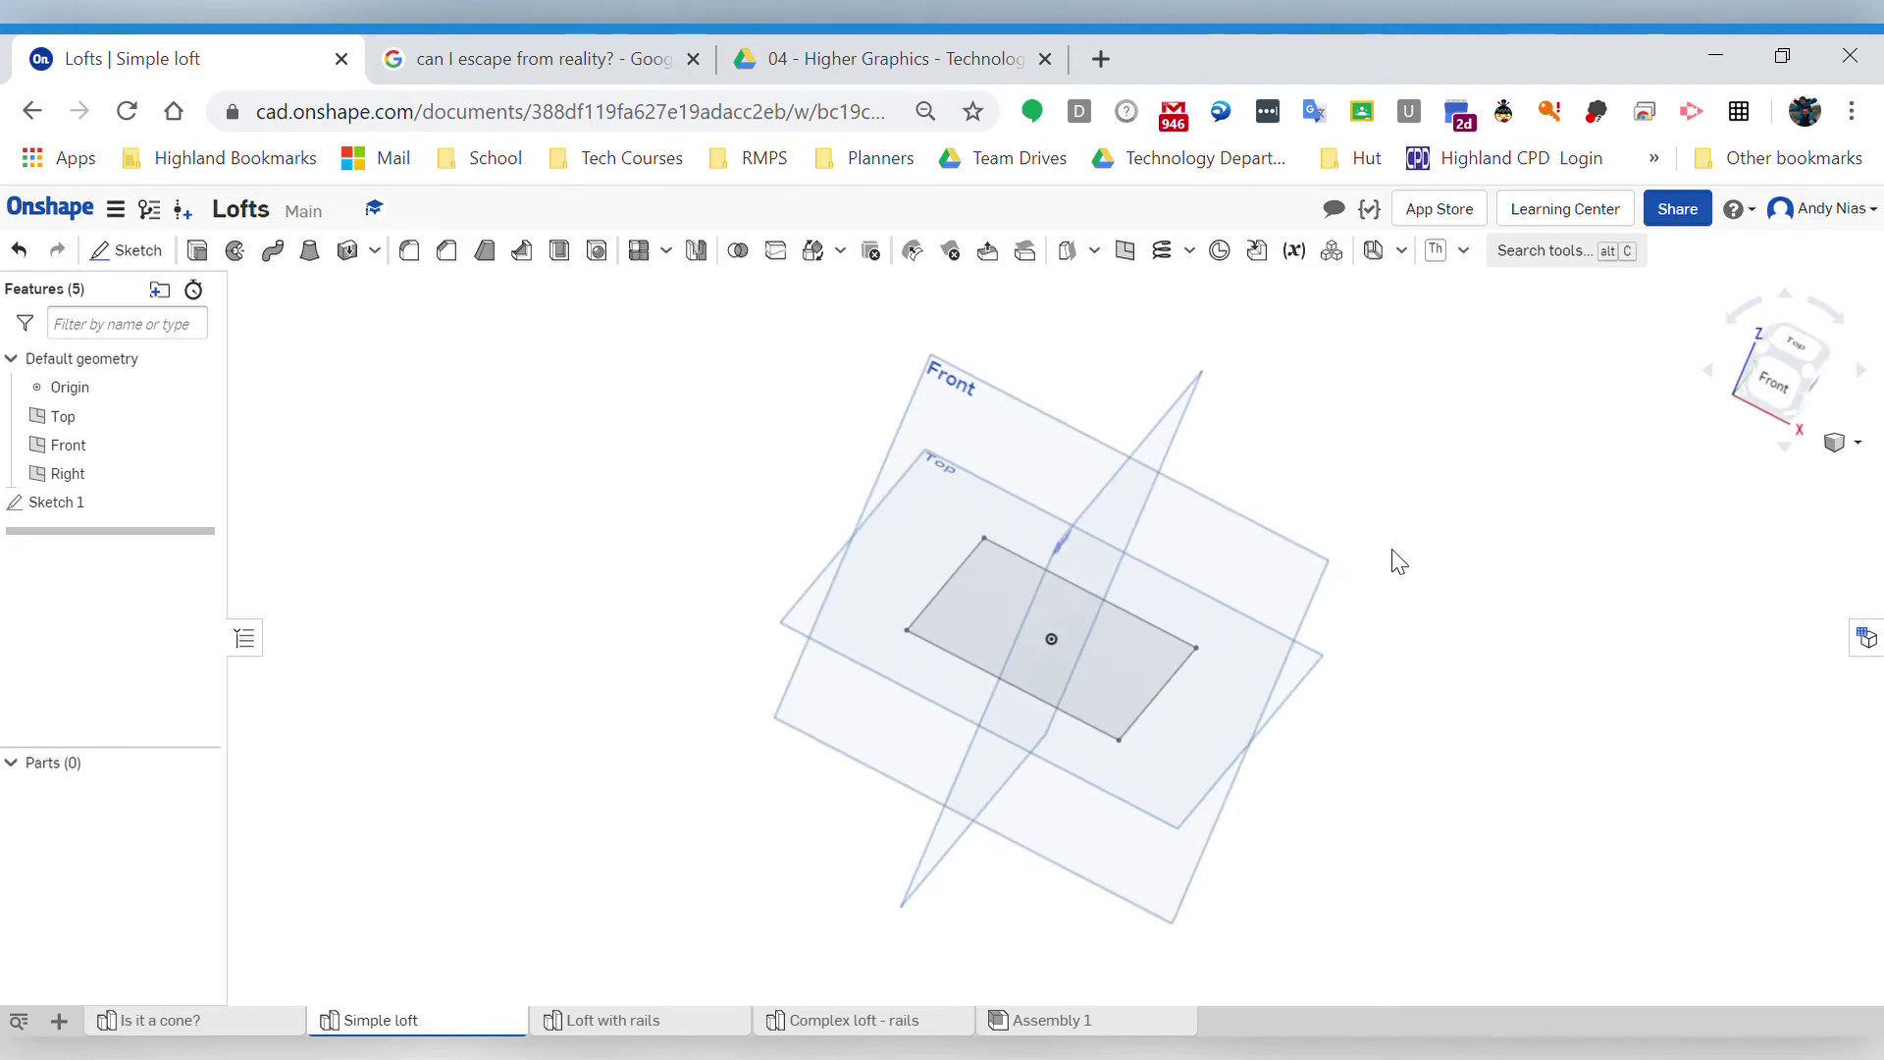
pyautogui.moveTo(1400, 561); pyautogui.dragTo(1146, 413, button='right')
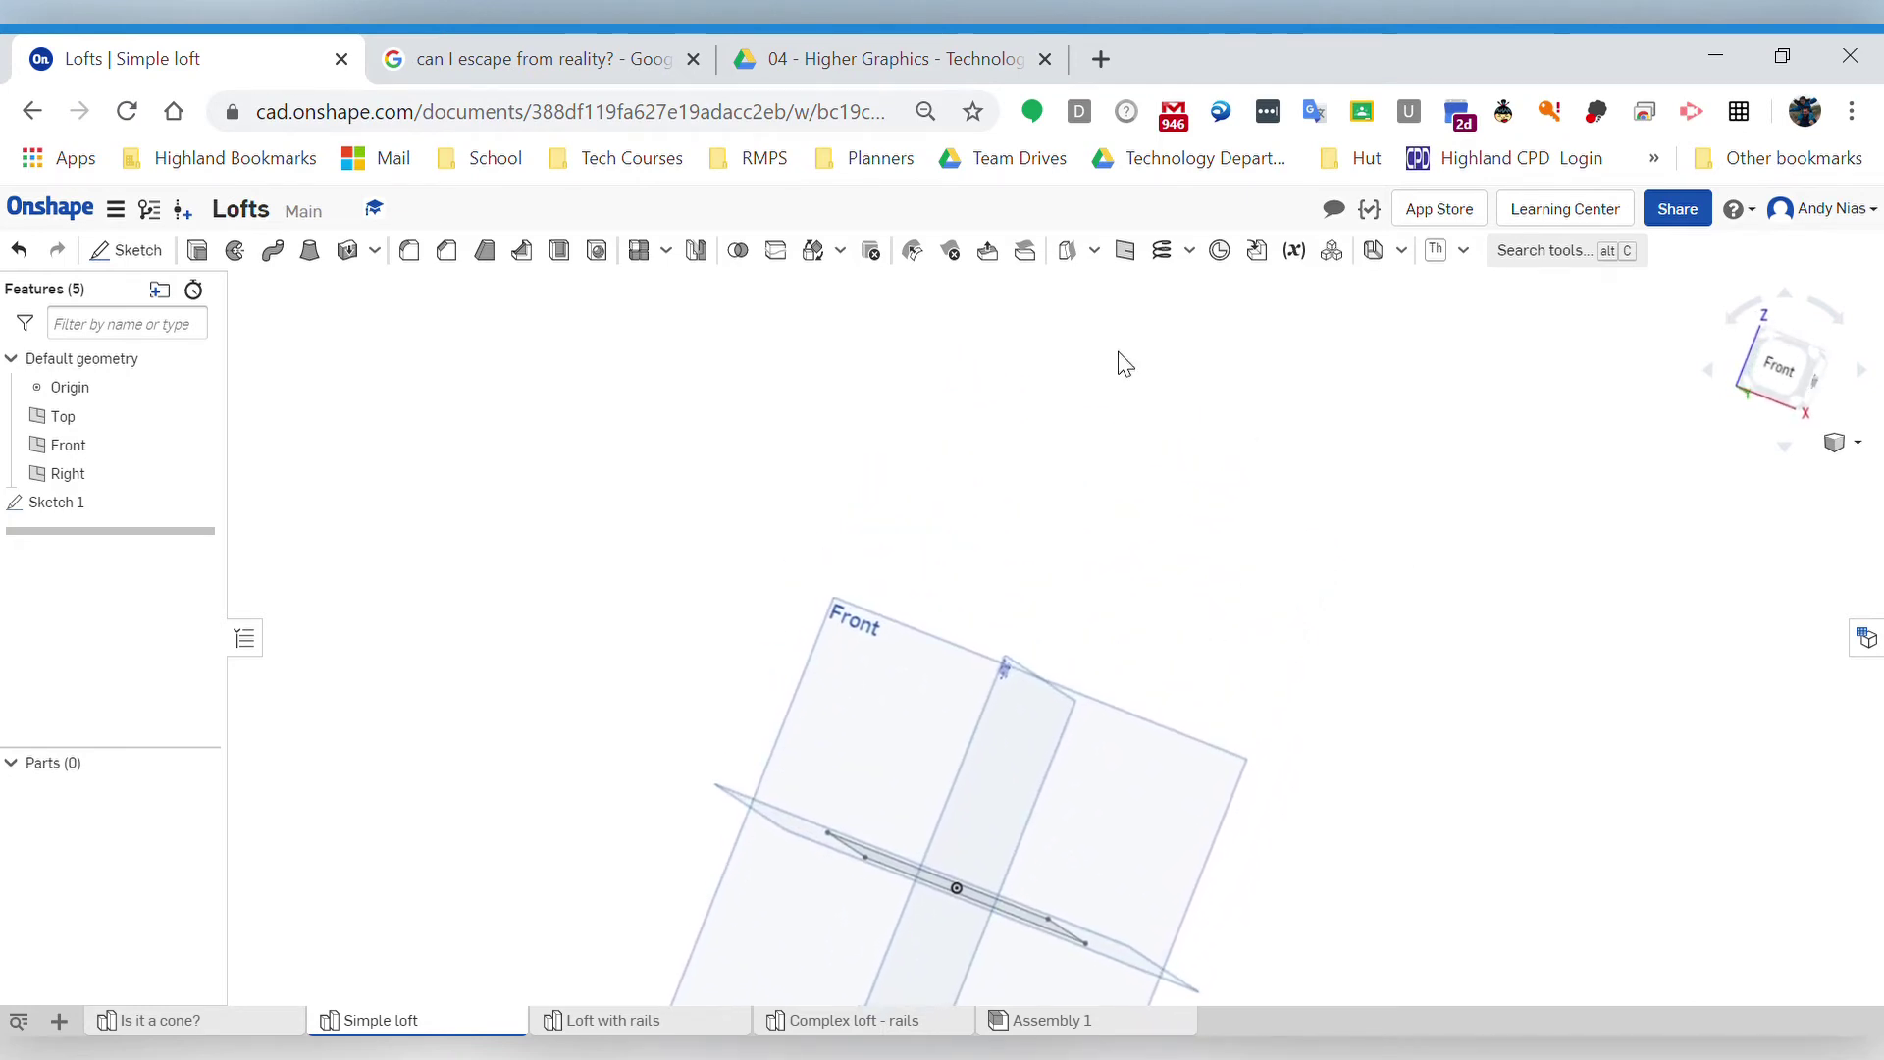
pyautogui.moveTo(1249, 476)
pyautogui.mouseDown(button='right')
pyautogui.moveTo(1237, 543)
pyautogui.moveTo(1215, 550)
pyautogui.moveTo(971, 513)
pyautogui.mouseUp(button='right')
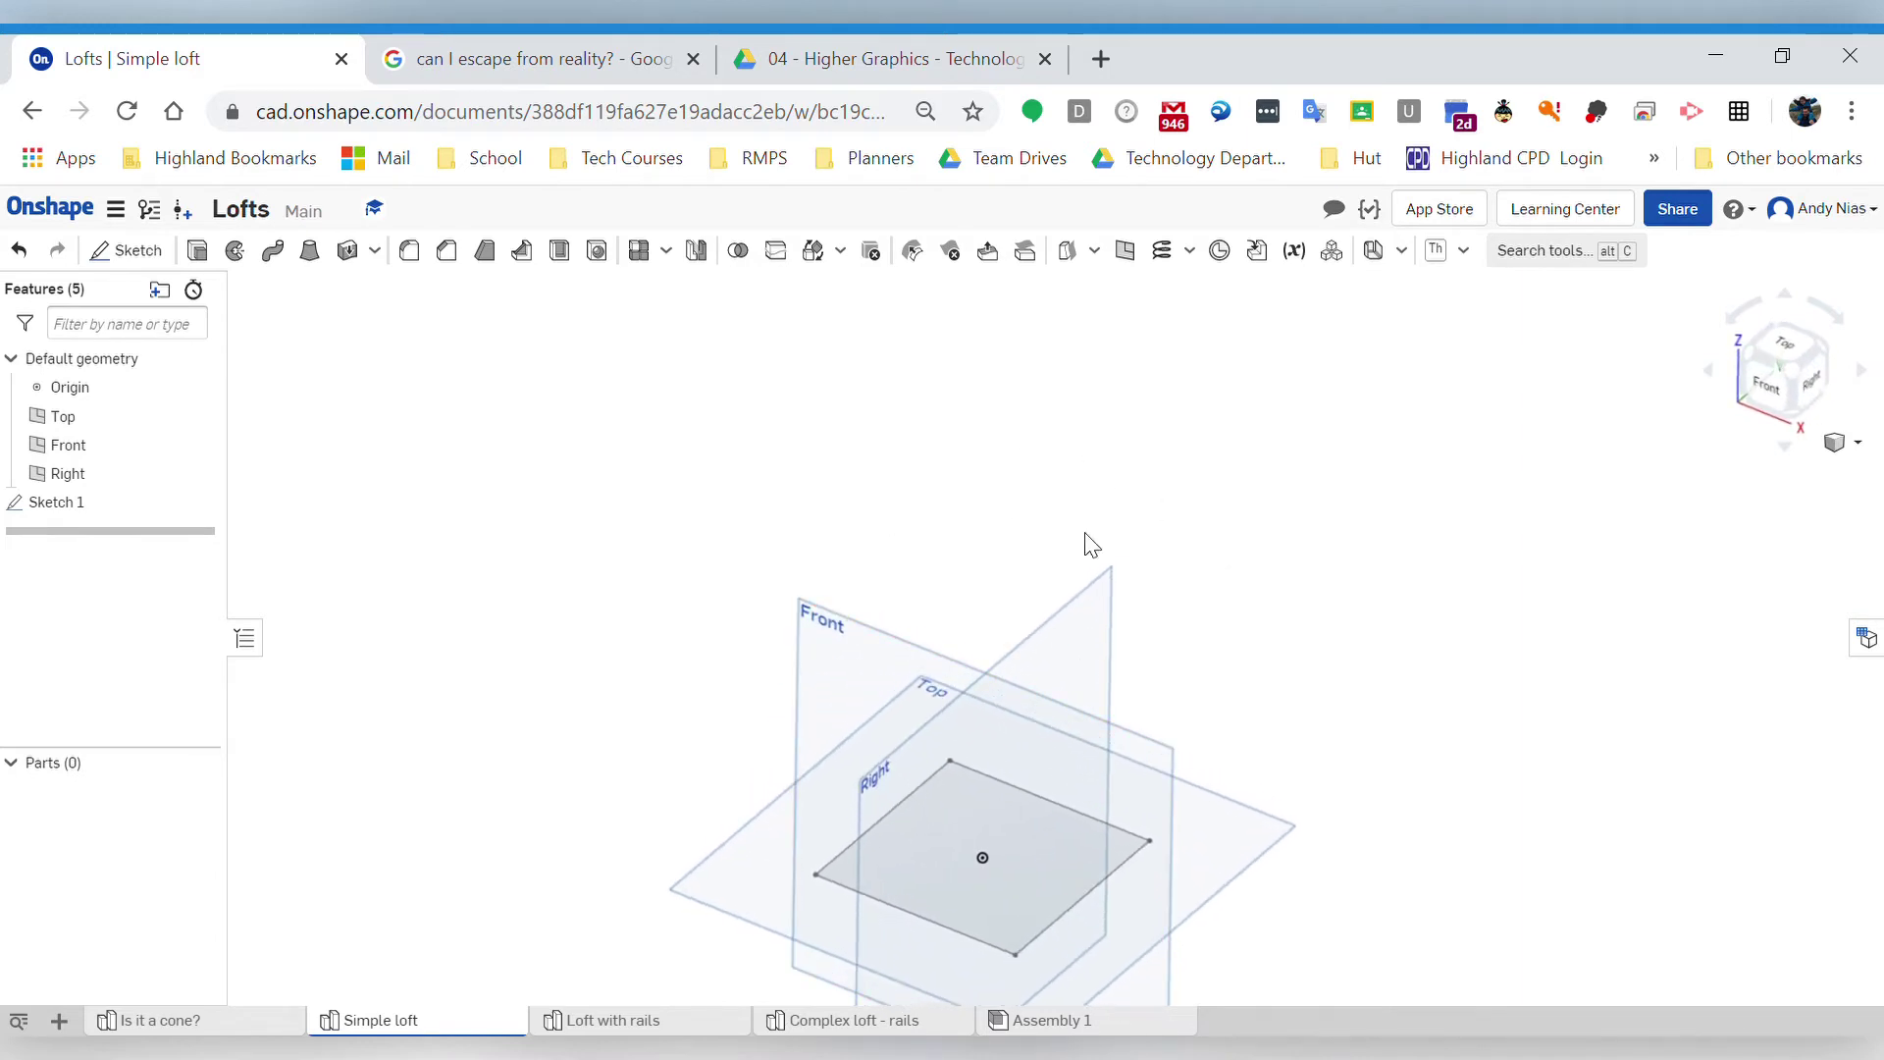
pyautogui.moveTo(1045, 393); pyautogui.dragTo(1076, 287, button='middle')
pyautogui.moveTo(1344, 736); pyautogui.dragTo(1423, 656, button='right')
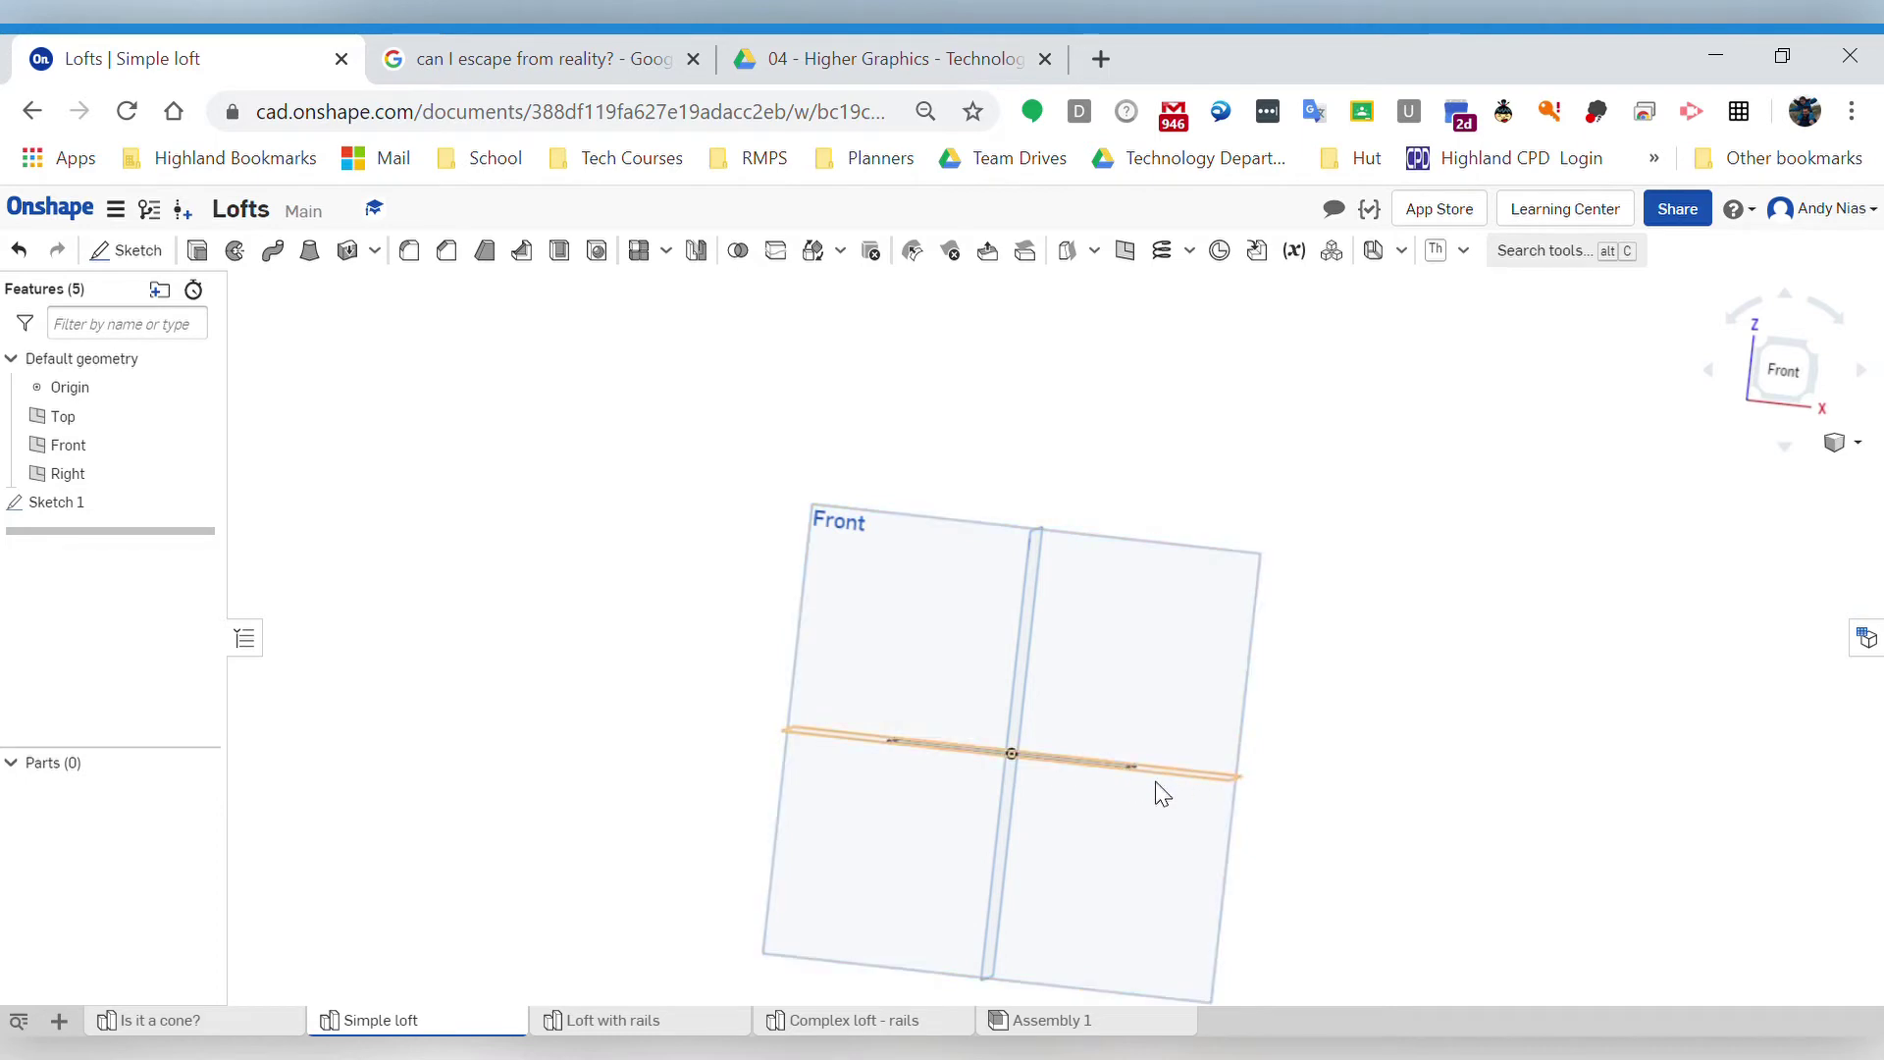
pyautogui.moveTo(1189, 782)
pyautogui.mouseDown(button='right')
pyautogui.moveTo(1184, 812)
pyautogui.moveTo(1190, 755)
pyautogui.mouseUp(button='right')
pyautogui.moveTo(1234, 438); pyautogui.dragTo(1132, 285, button='right')
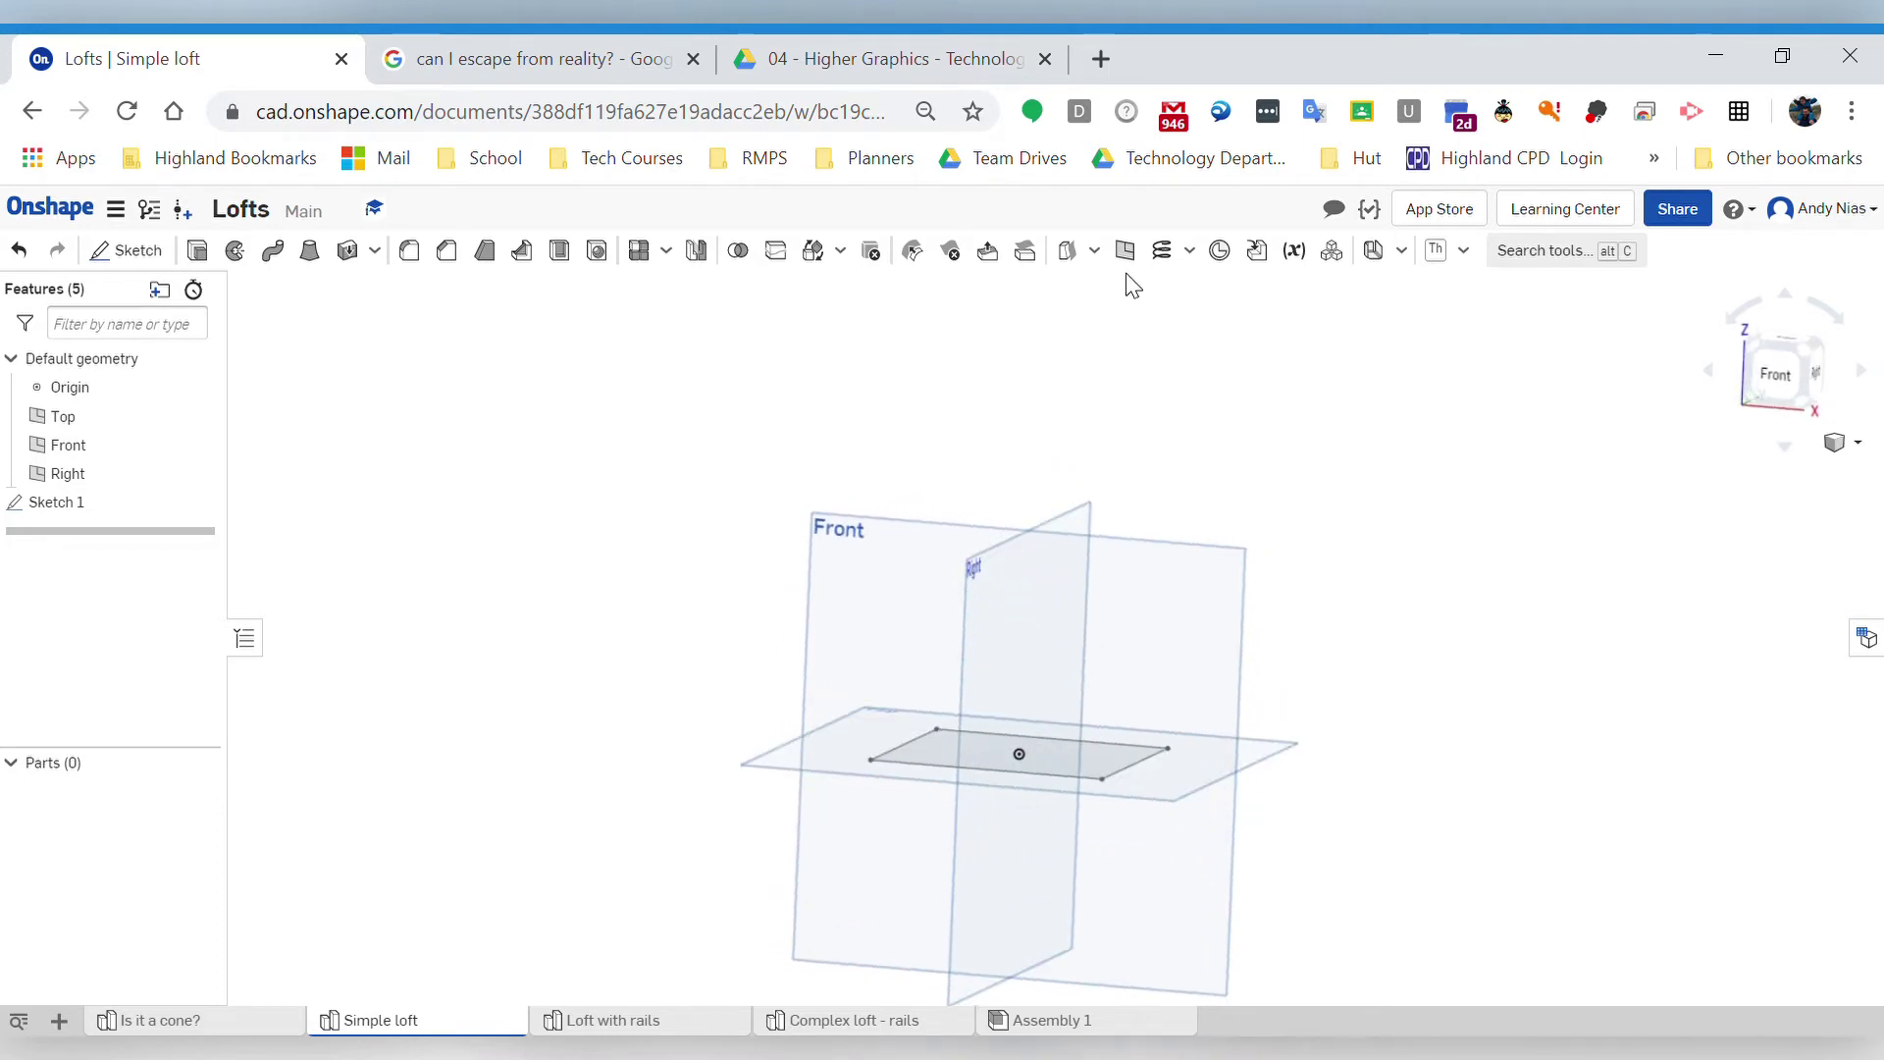
# - Create an offset plane 150 mm above the Top plane
pyautogui.click(1131, 261)
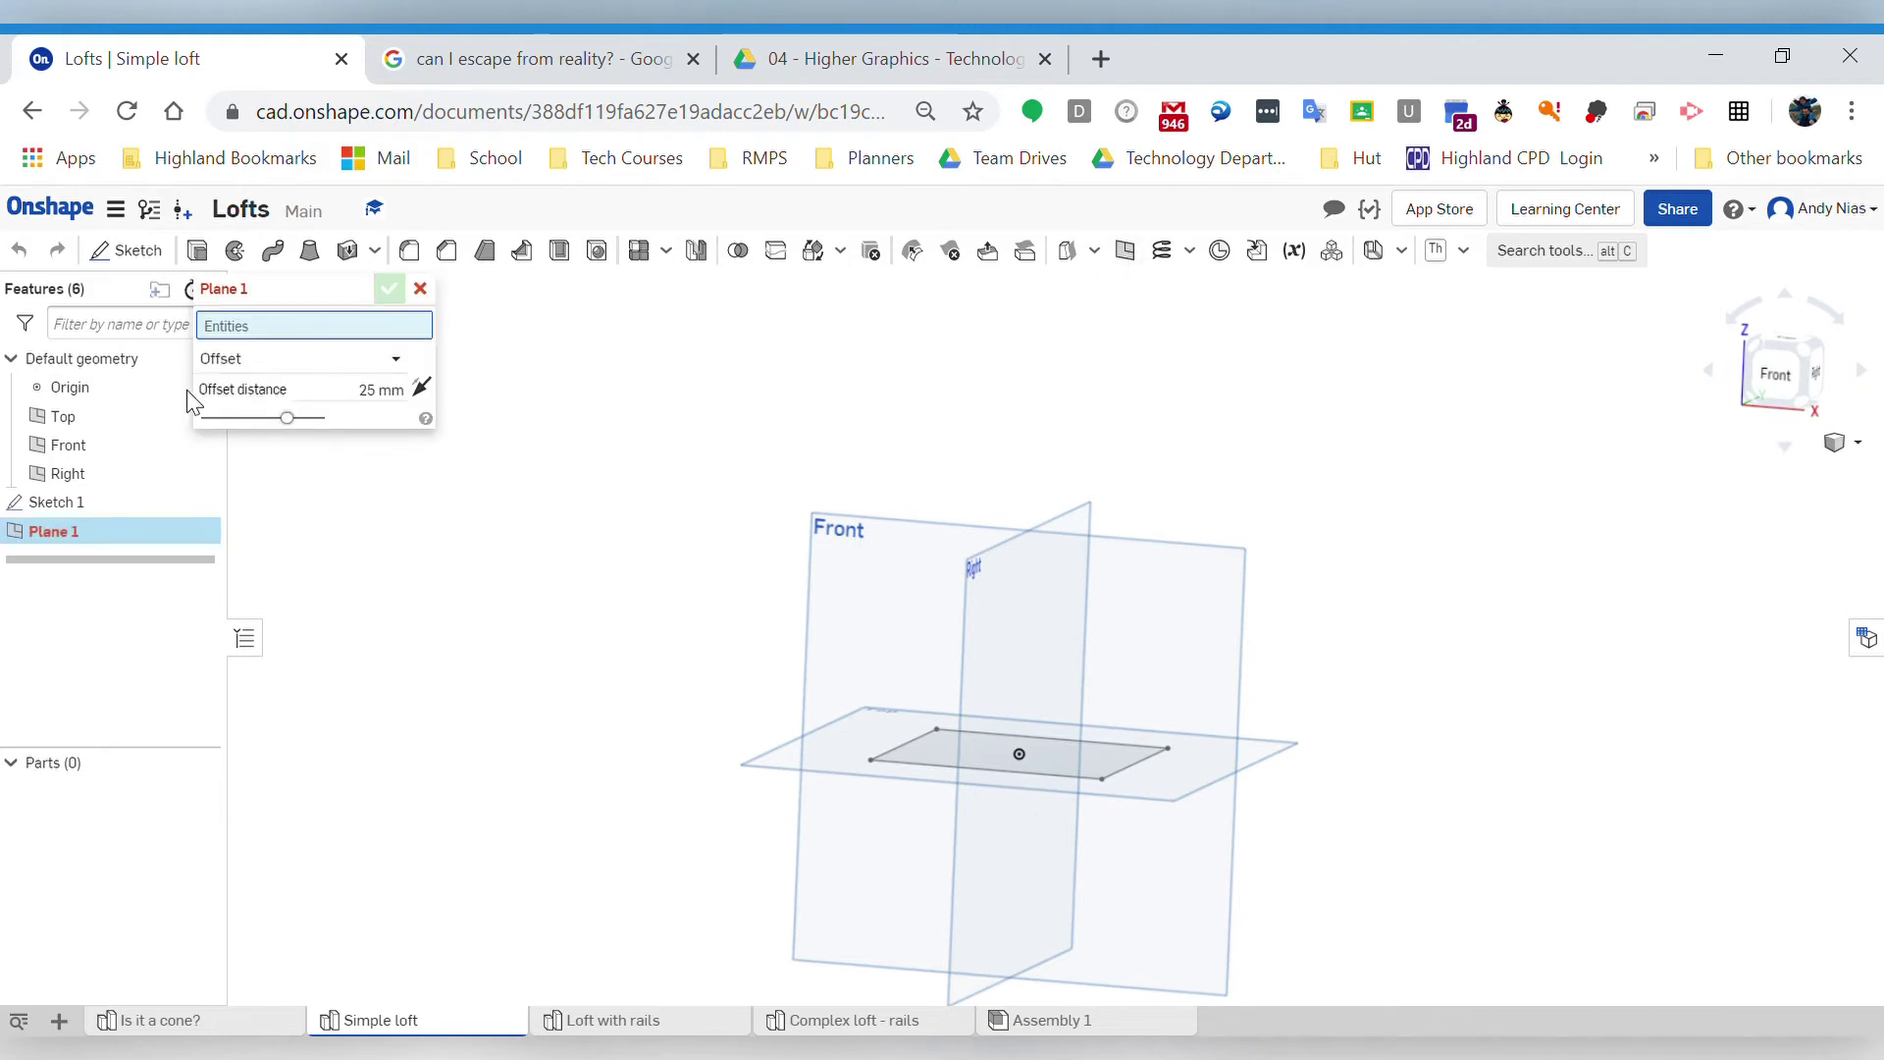
pyautogui.click(395, 359)
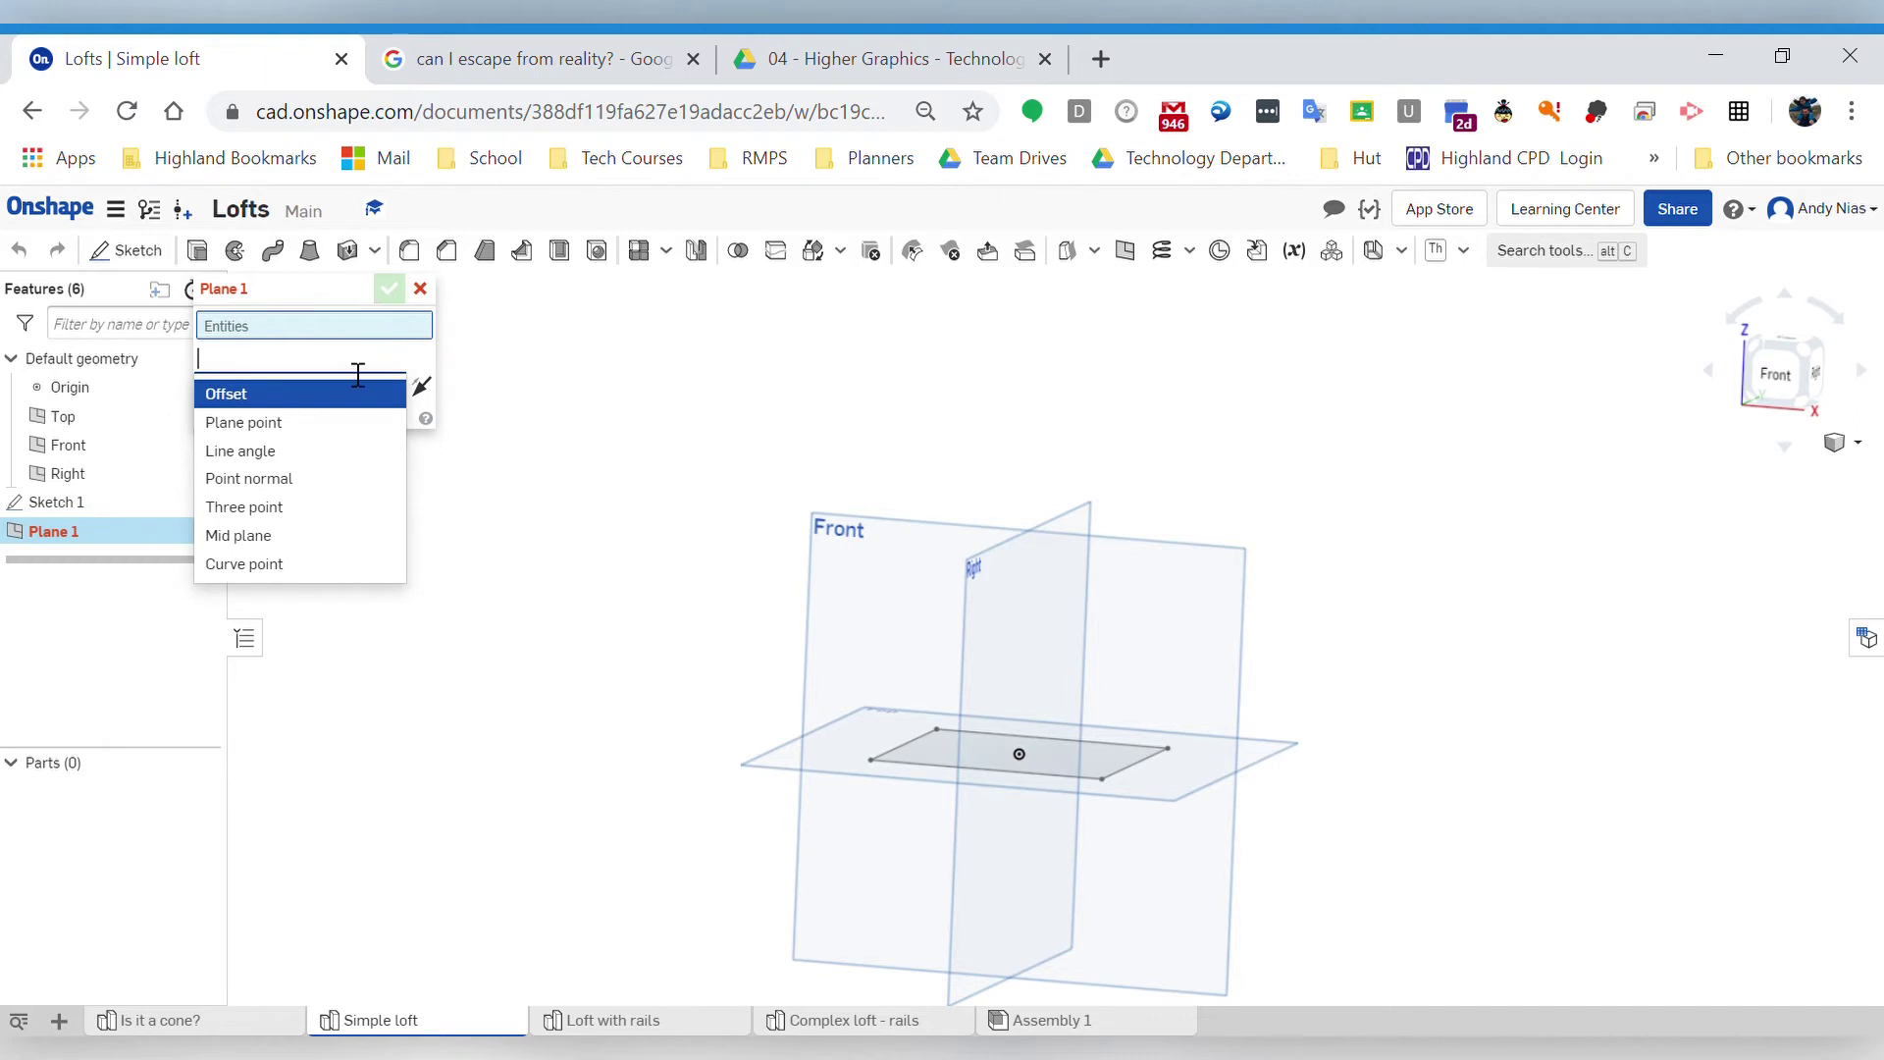
pyautogui.click(332, 395)
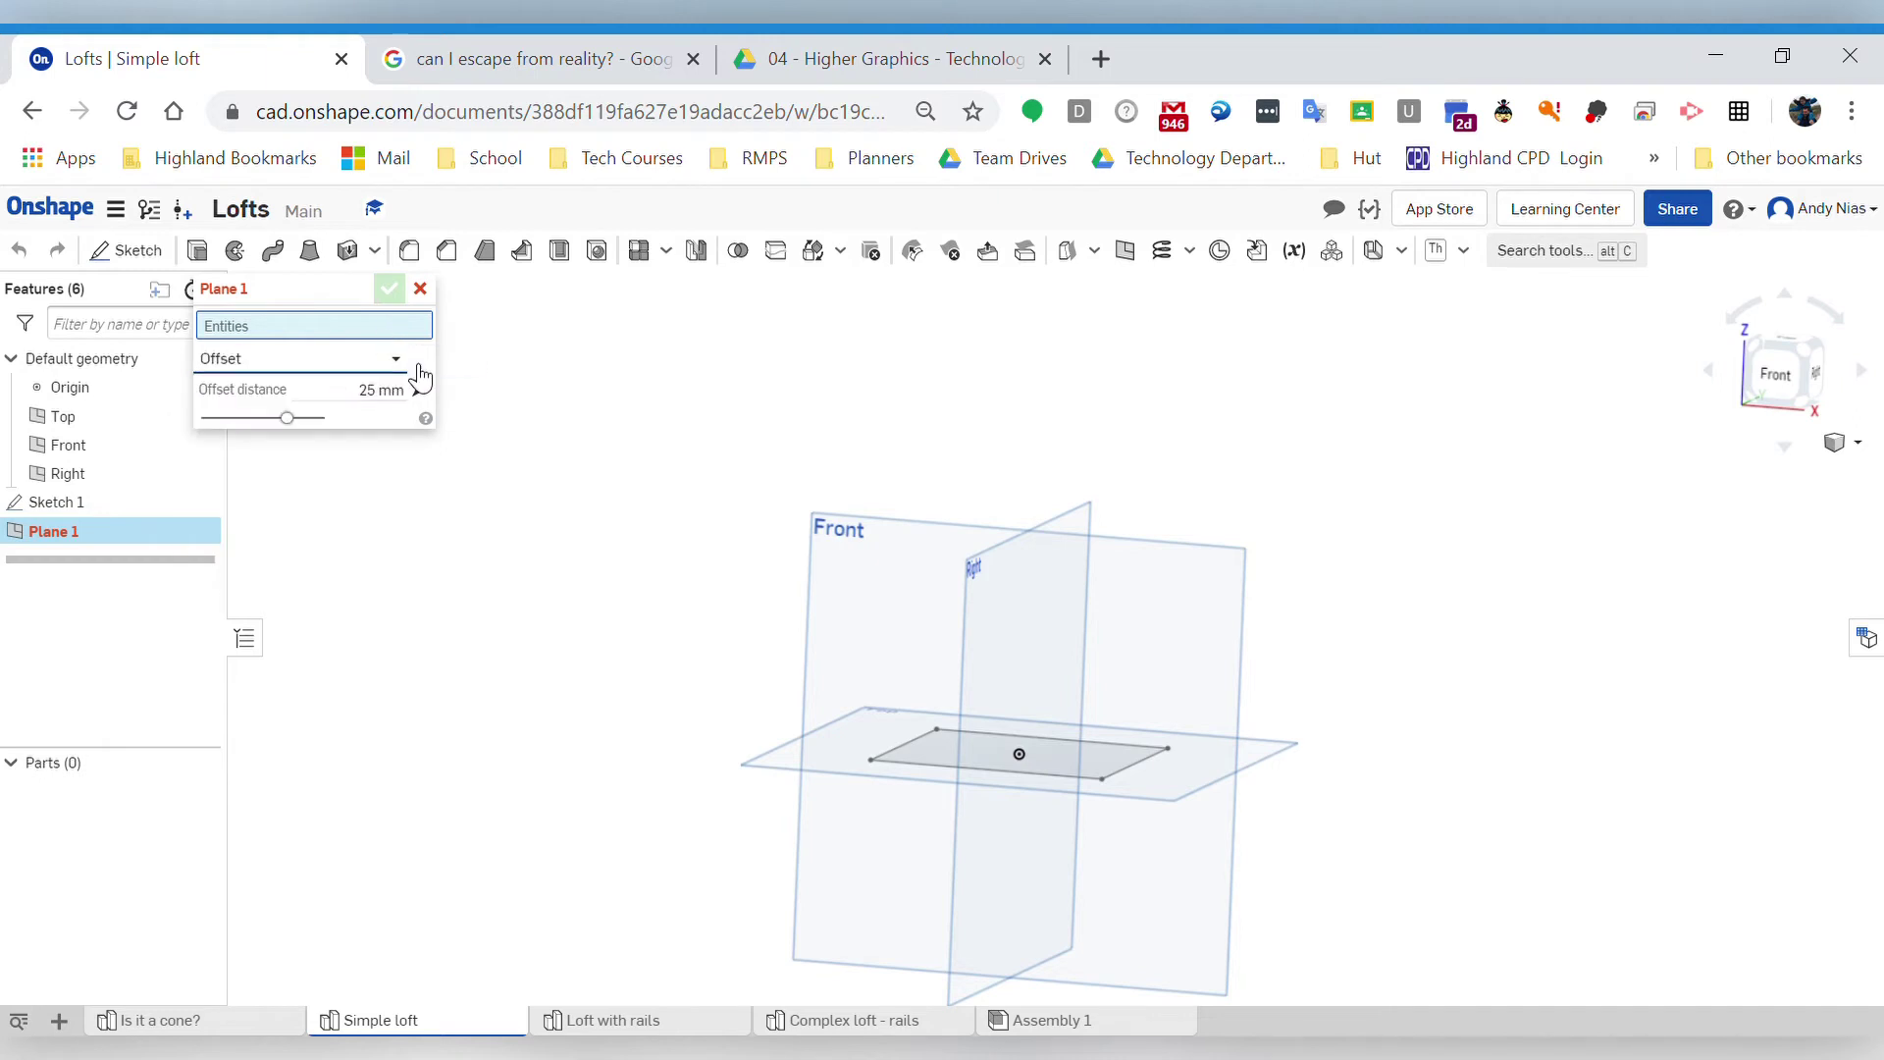
pyautogui.click(751, 767)
pyautogui.hotkey('shift', '1')
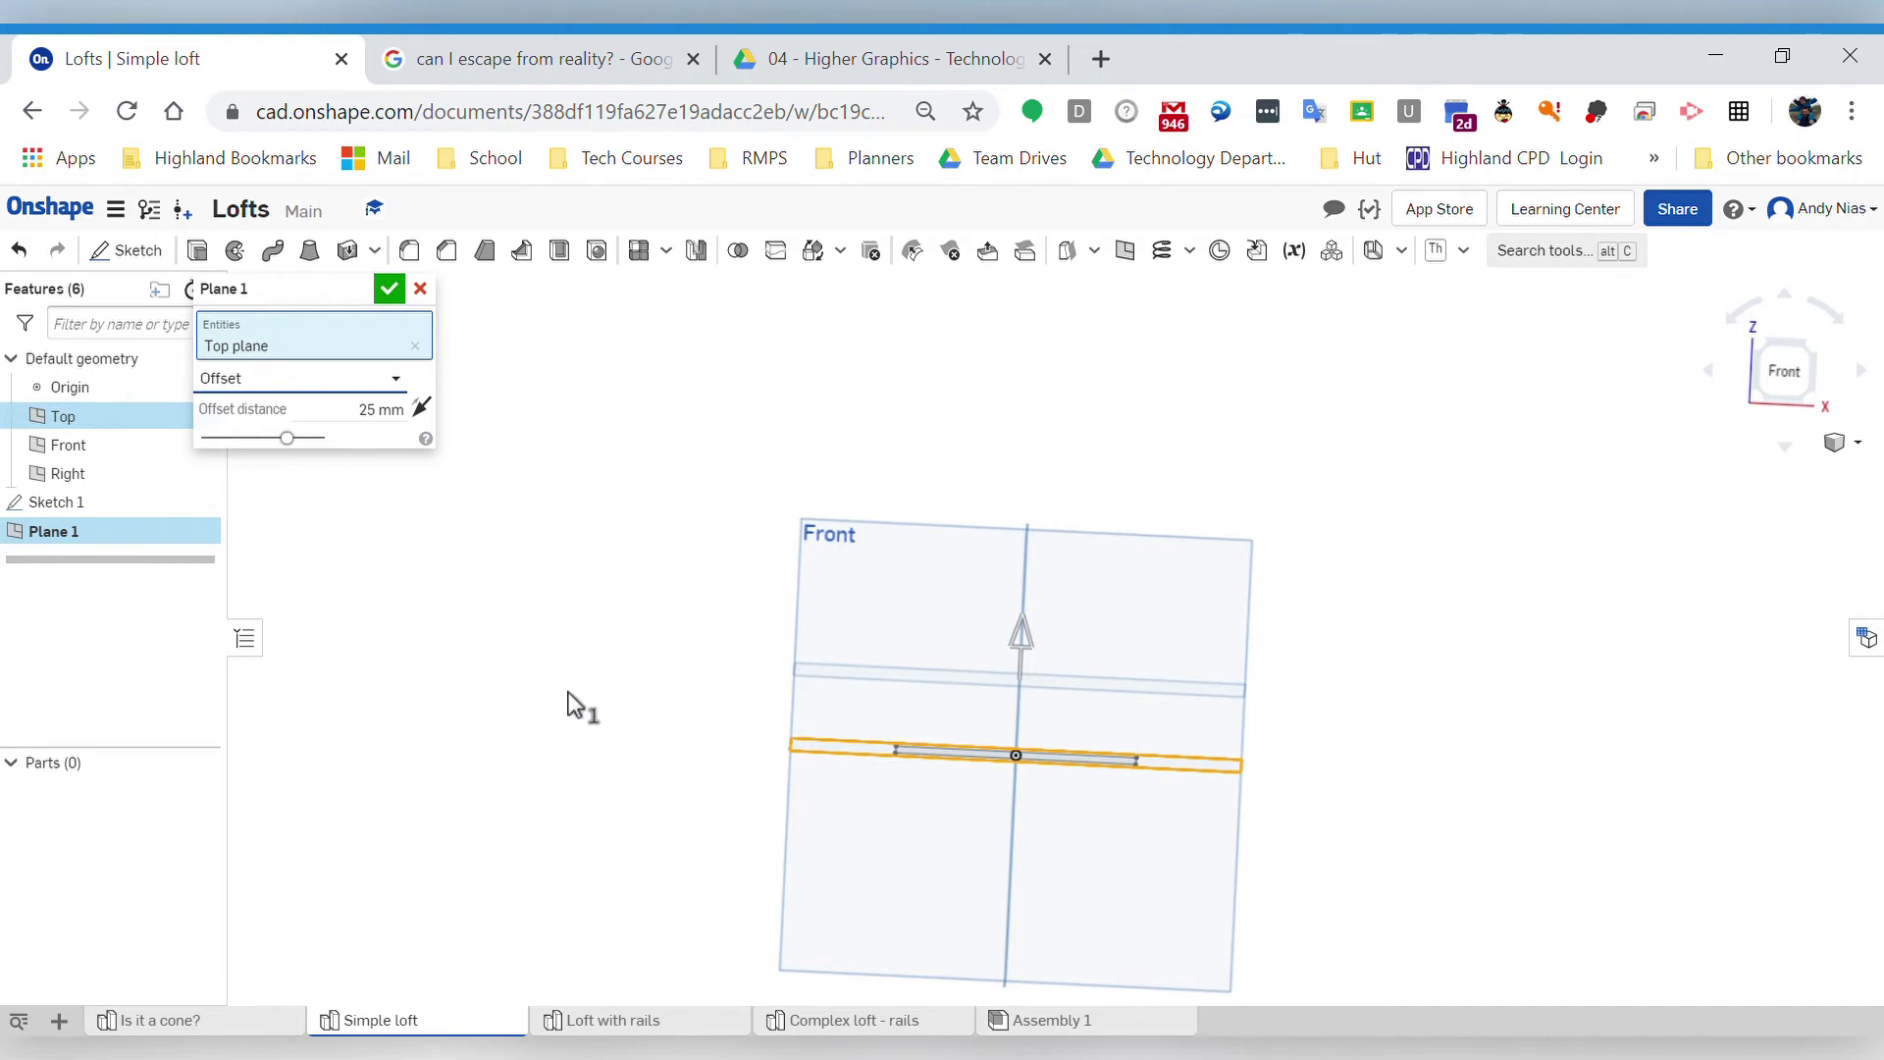
pyautogui.click(423, 405)
pyautogui.click(396, 411)
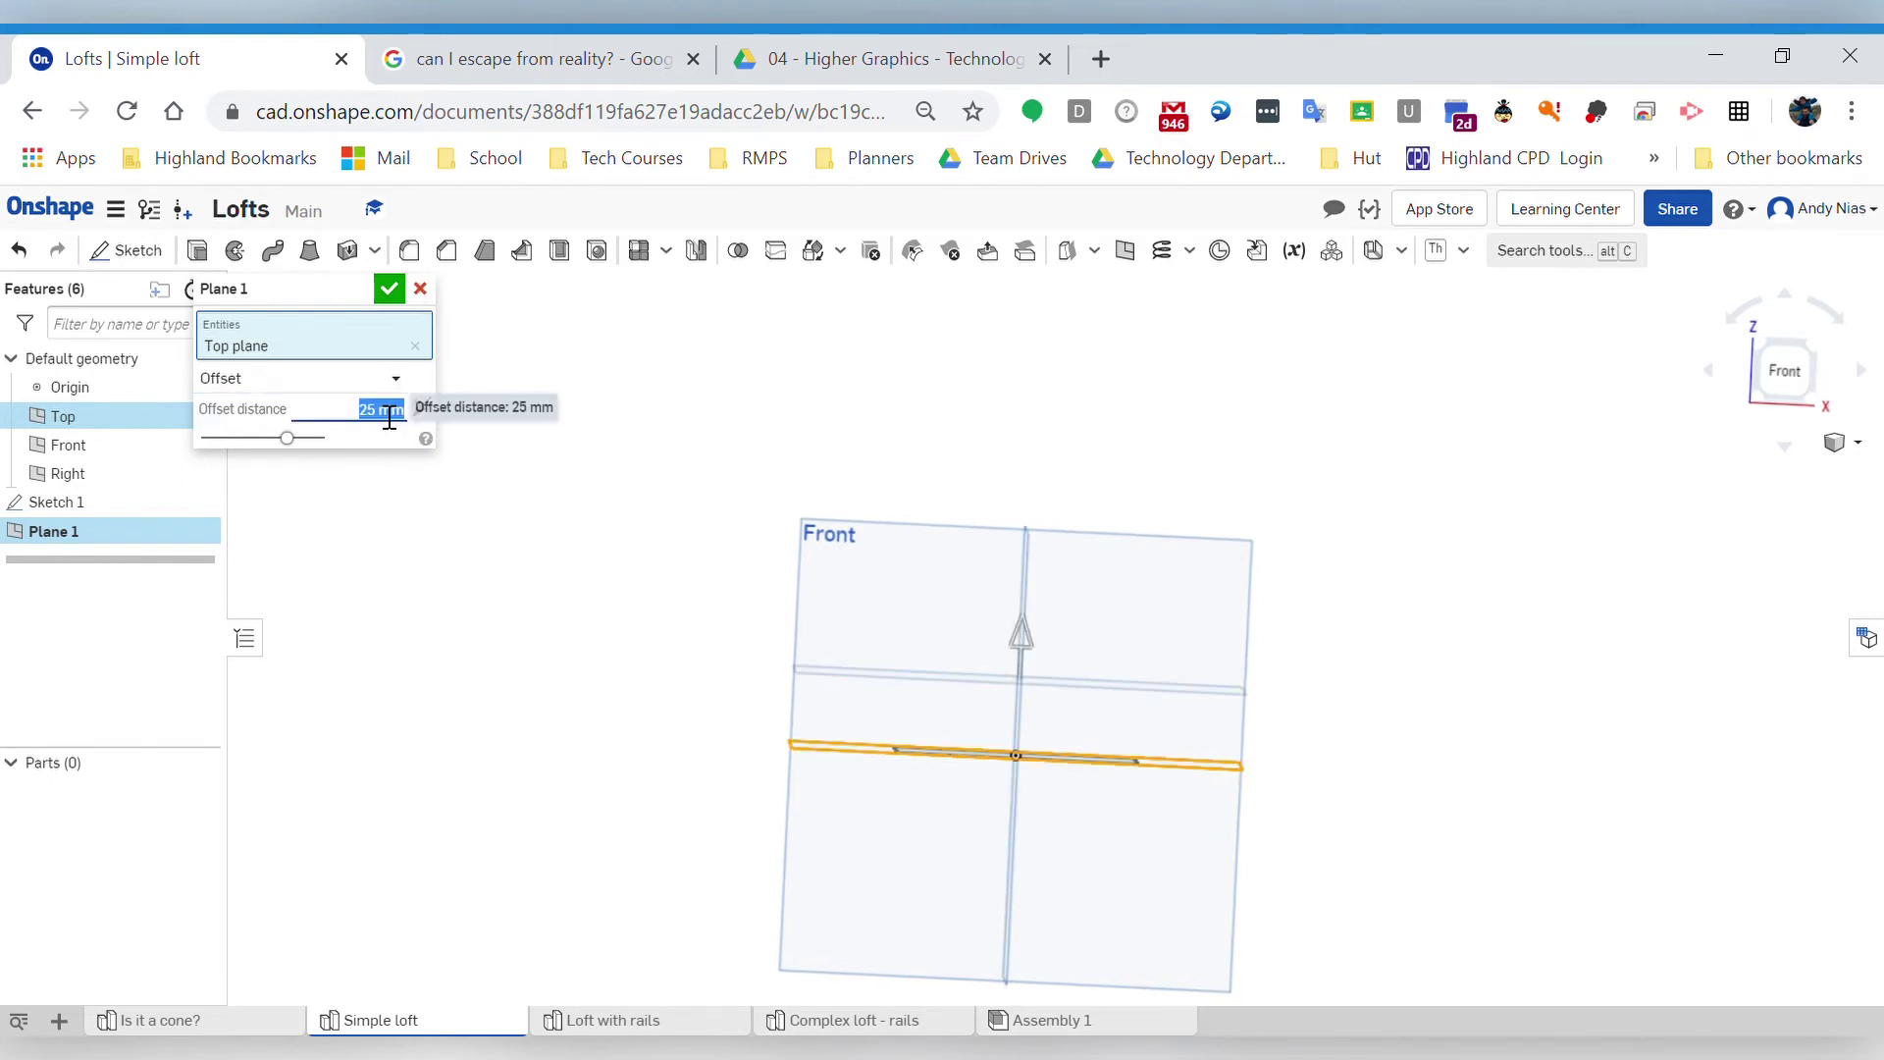
pyautogui.write('150')
pyautogui.press('Return')
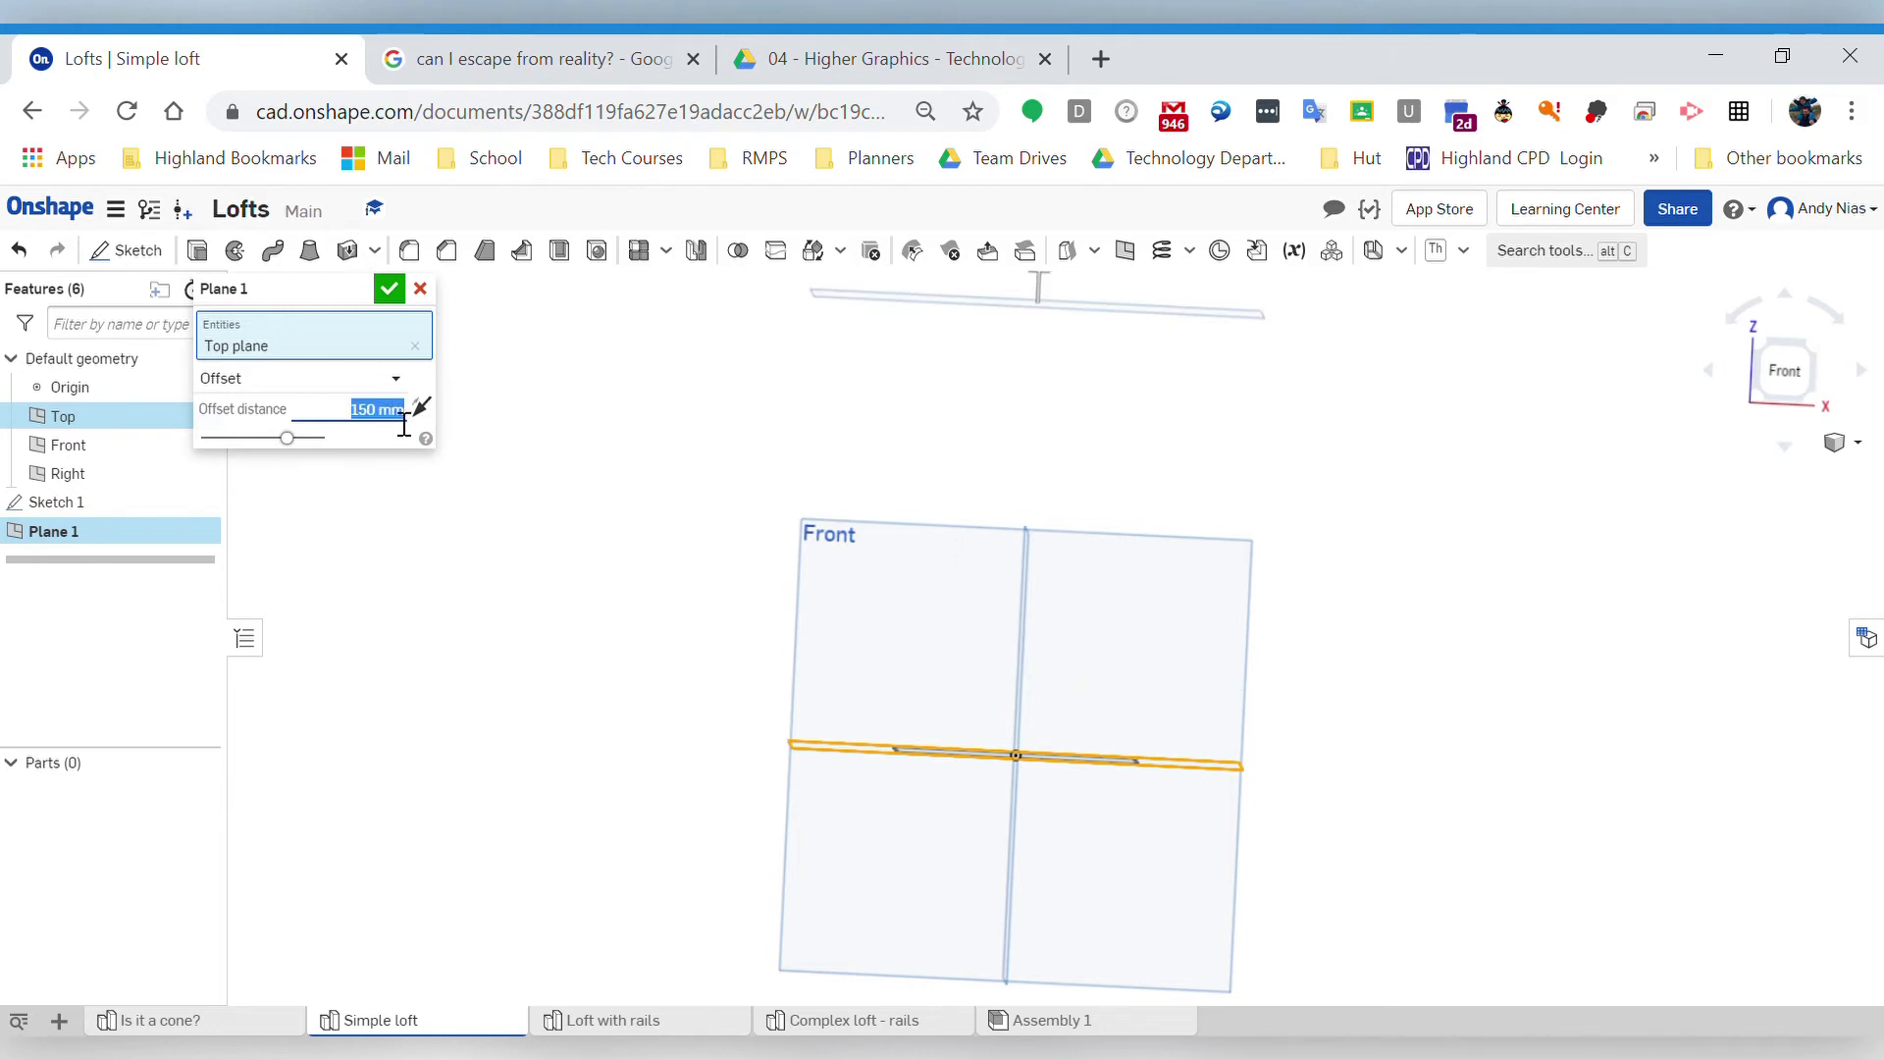
pyautogui.click(389, 289)
# - Sketch a 40 mm diameter circle centred on the origin on the new offset plane and accept the sketch
pyautogui.moveTo(867, 449); pyautogui.dragTo(905, 579, button='right')
pyautogui.scroll(-2, 905, 571)
pyautogui.moveTo(904, 569); pyautogui.dragTo(903, 524, button='middle')
pyautogui.click(875, 460)
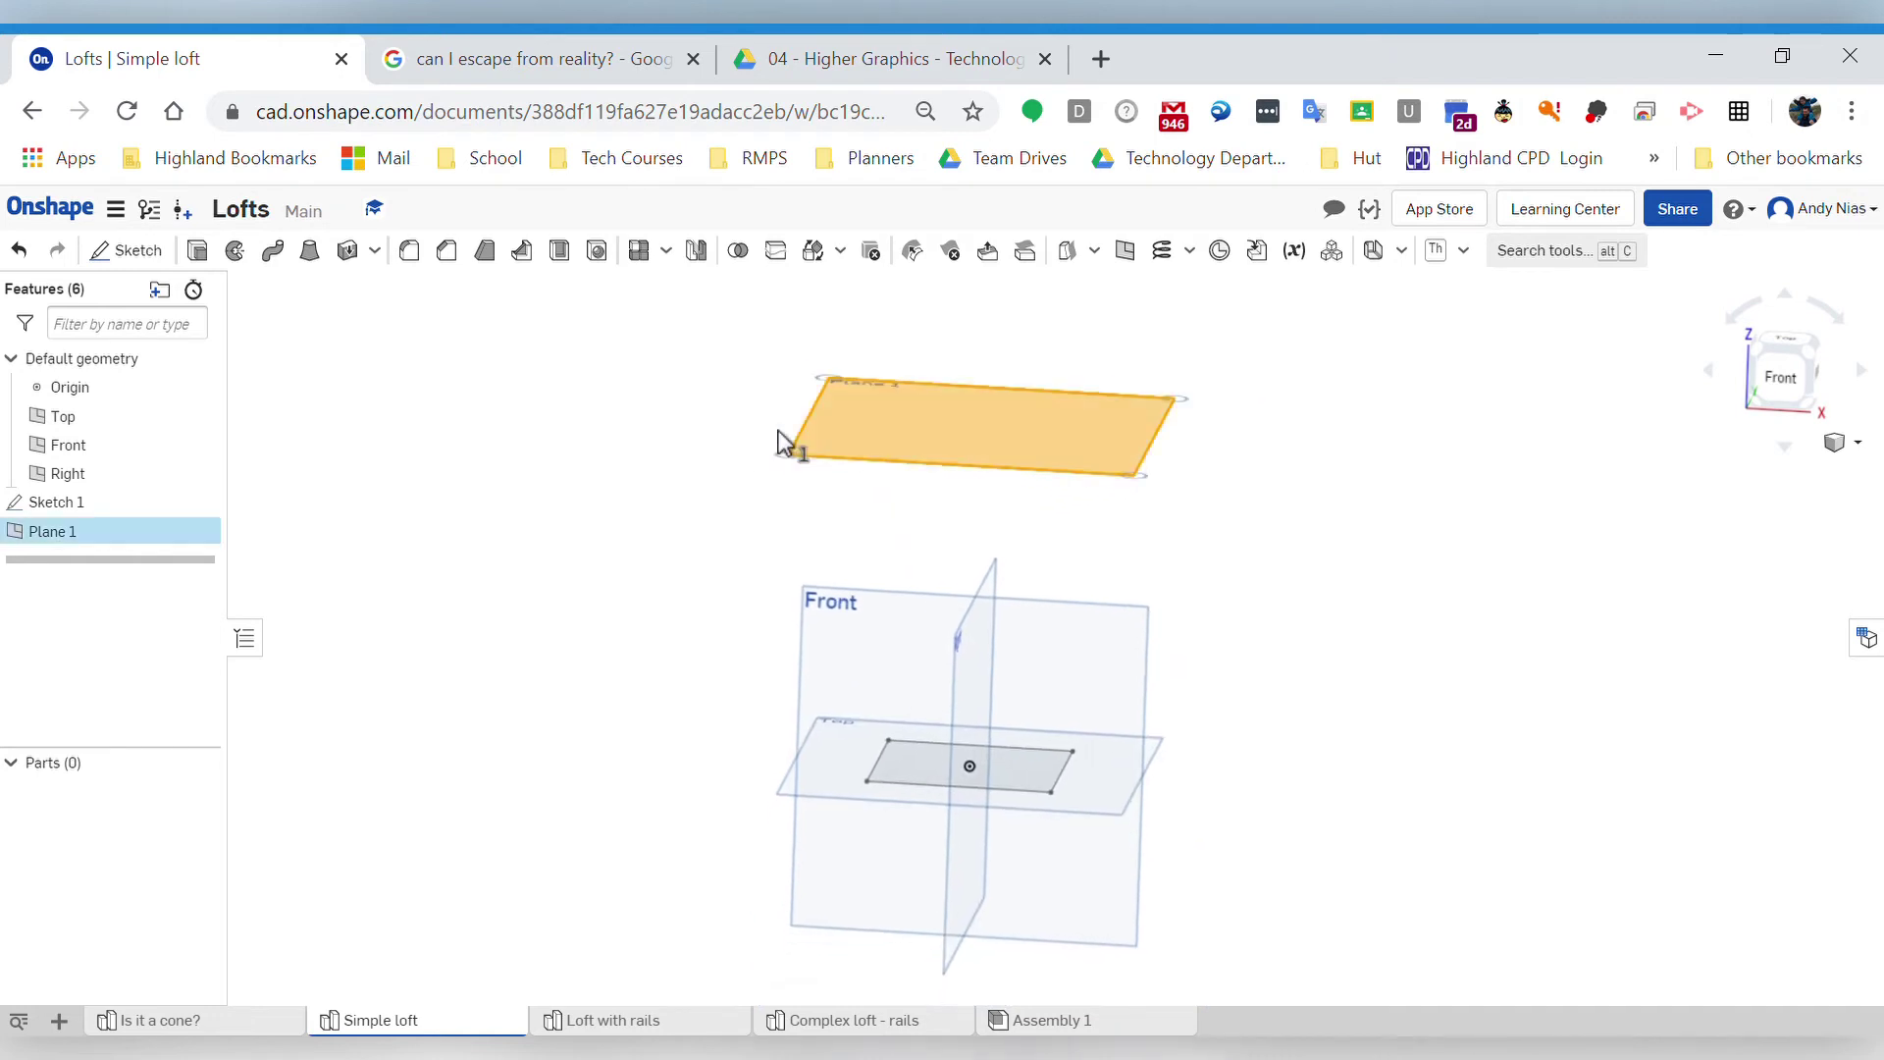
pyautogui.click(137, 252)
pyautogui.moveTo(1737, 348)
pyautogui.mouseDown(button='right')
pyautogui.moveTo(1646, 474)
pyautogui.moveTo(1644, 550)
pyautogui.mouseUp(button='right')
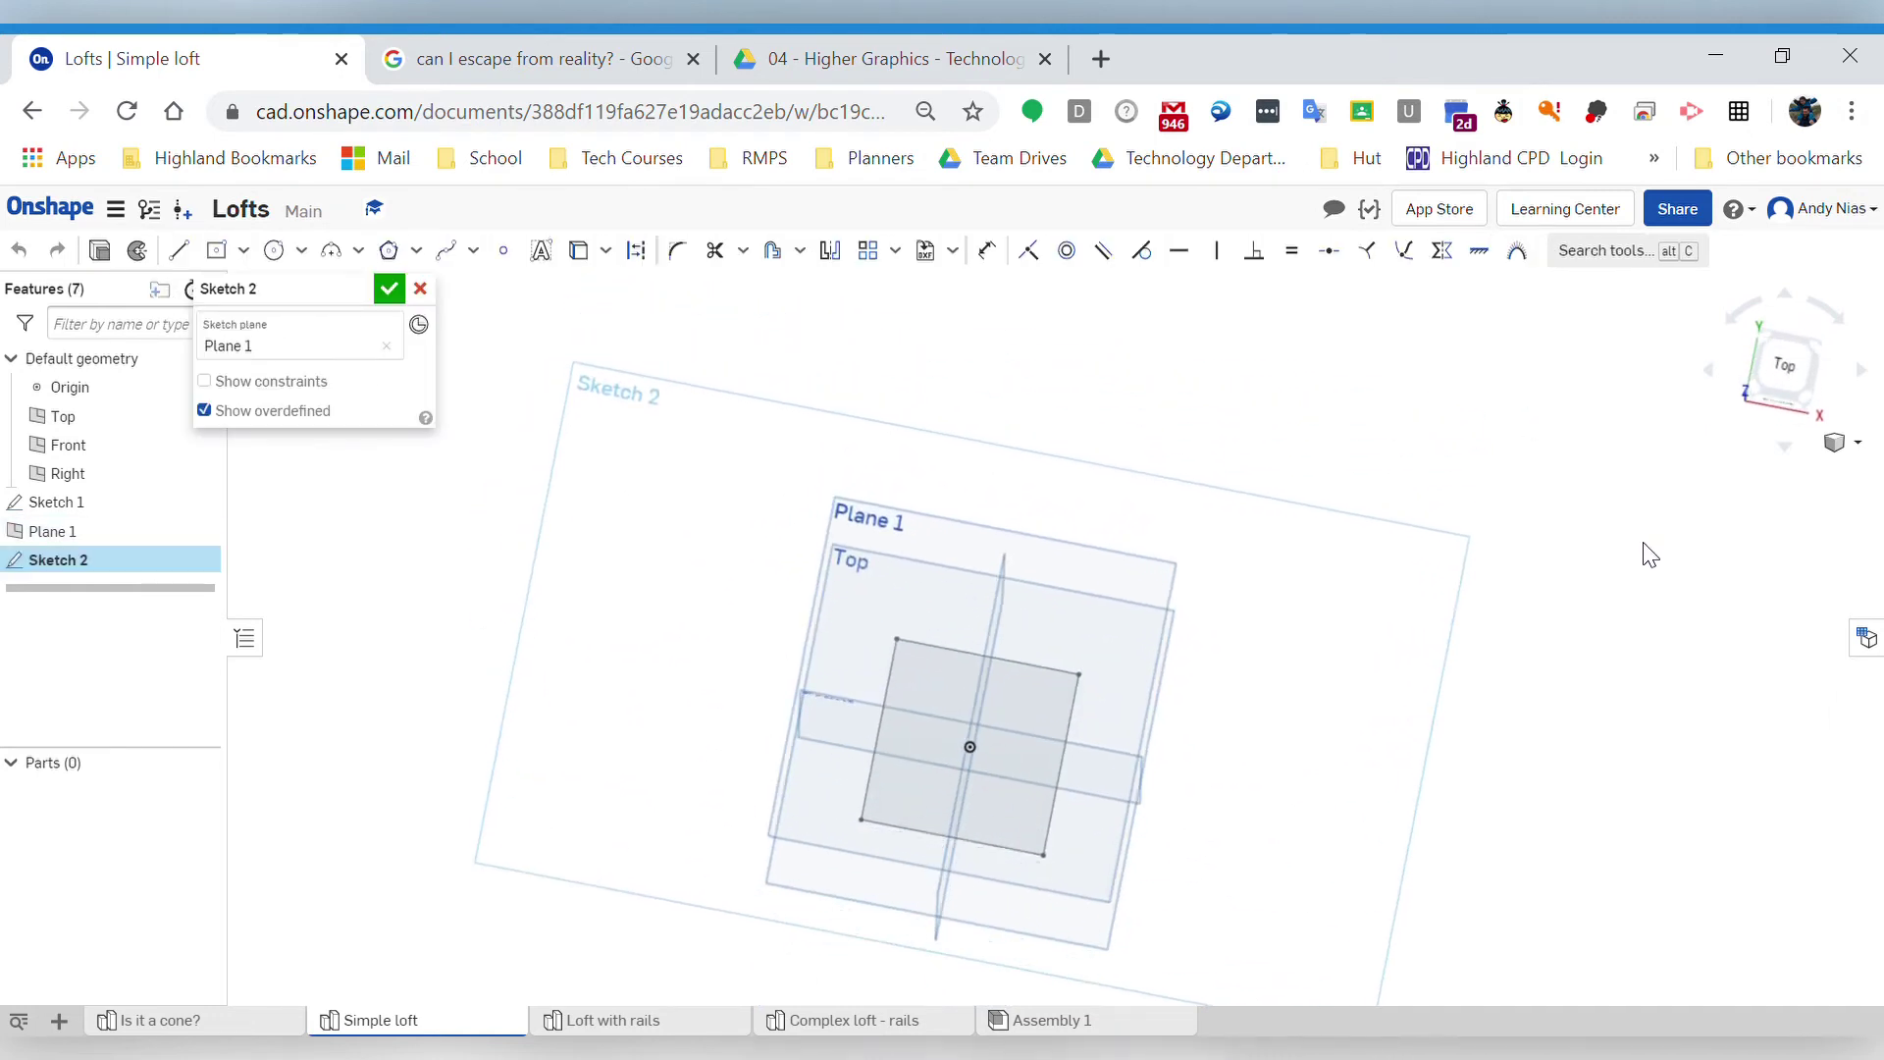
pyautogui.click(274, 250)
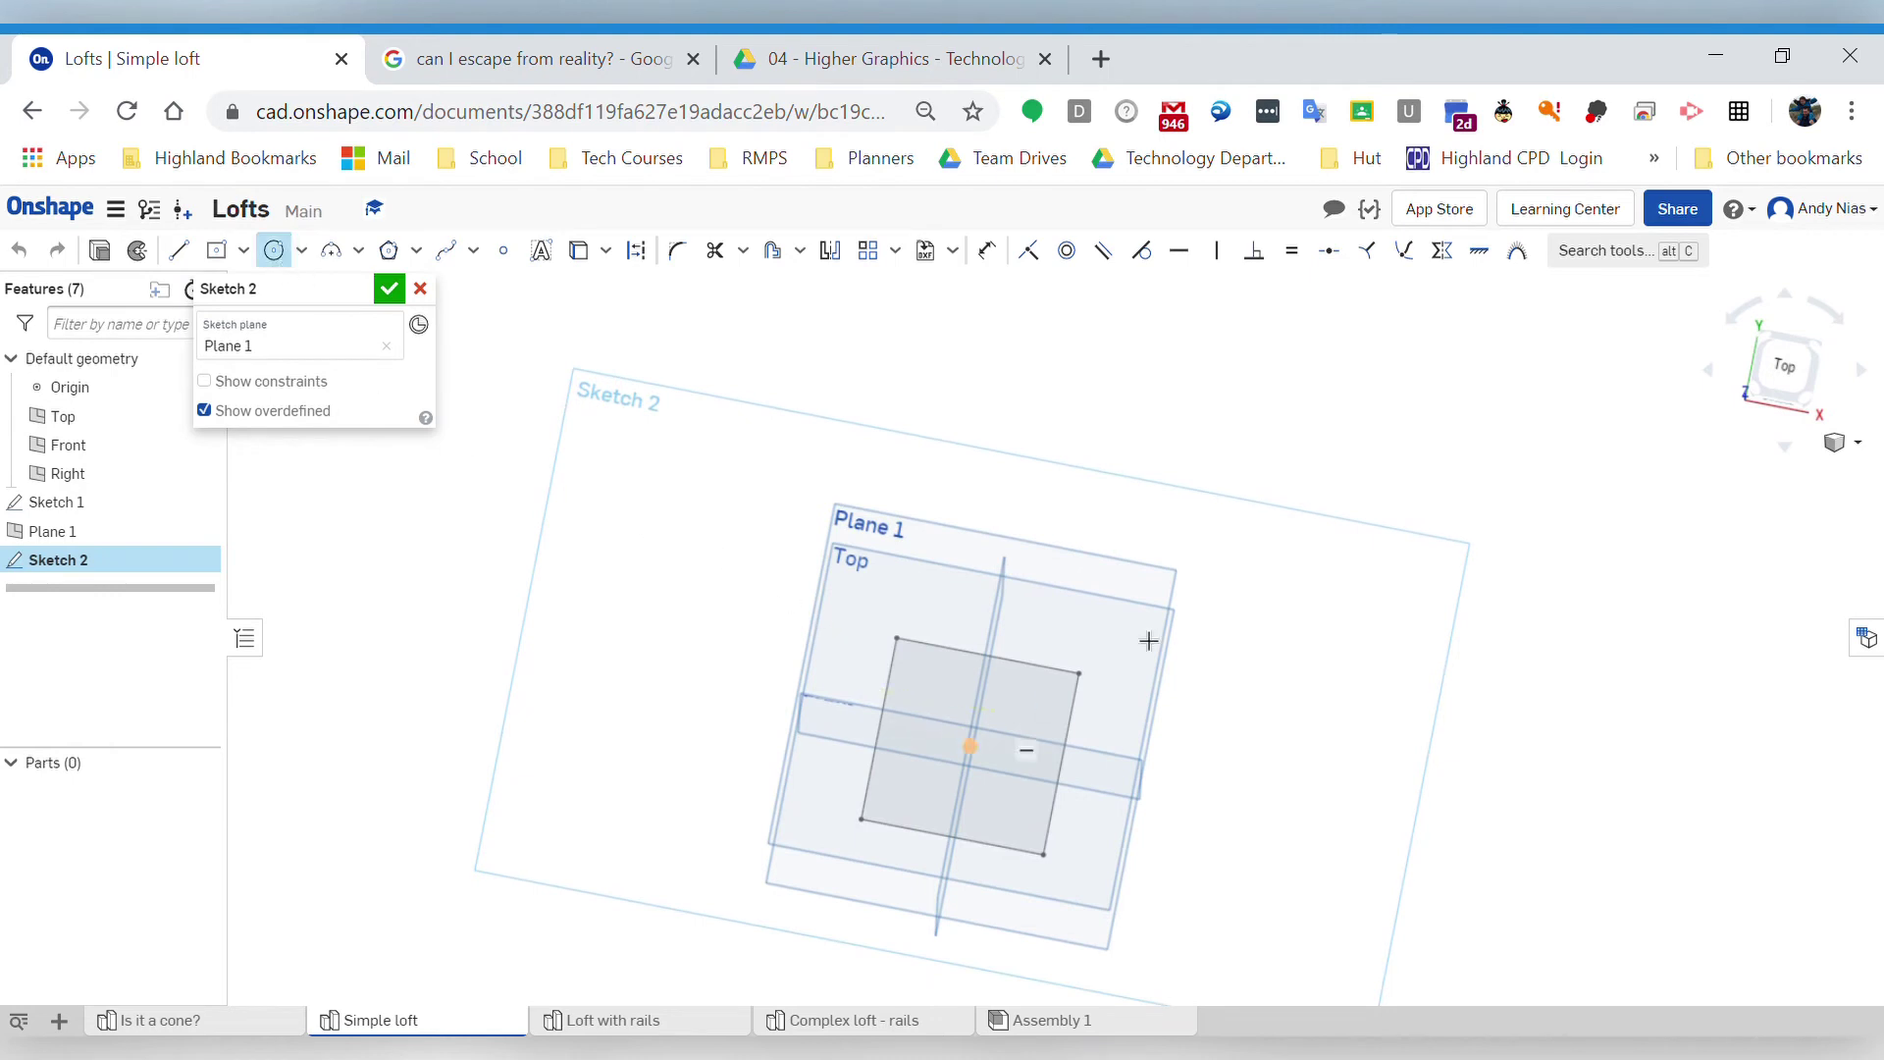
pyautogui.click(1787, 372)
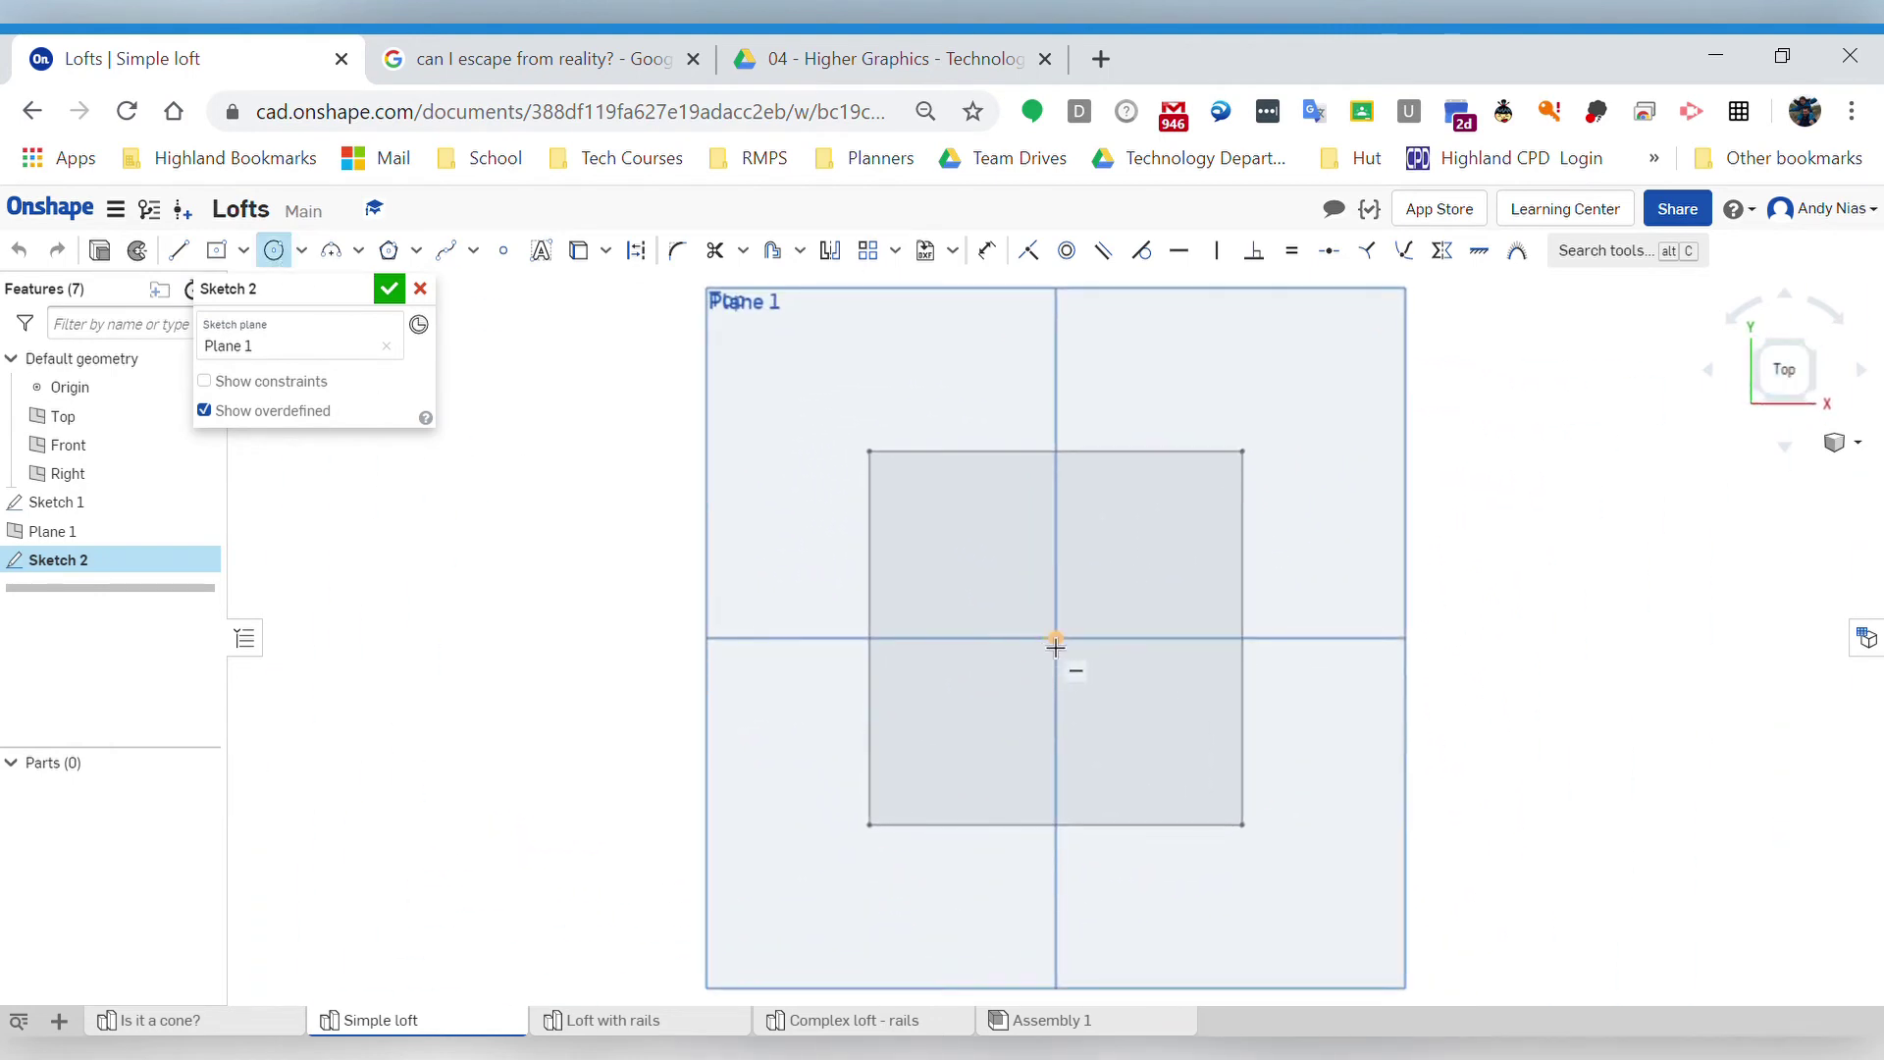
pyautogui.moveTo(1064, 648); pyautogui.dragTo(1076, 653)
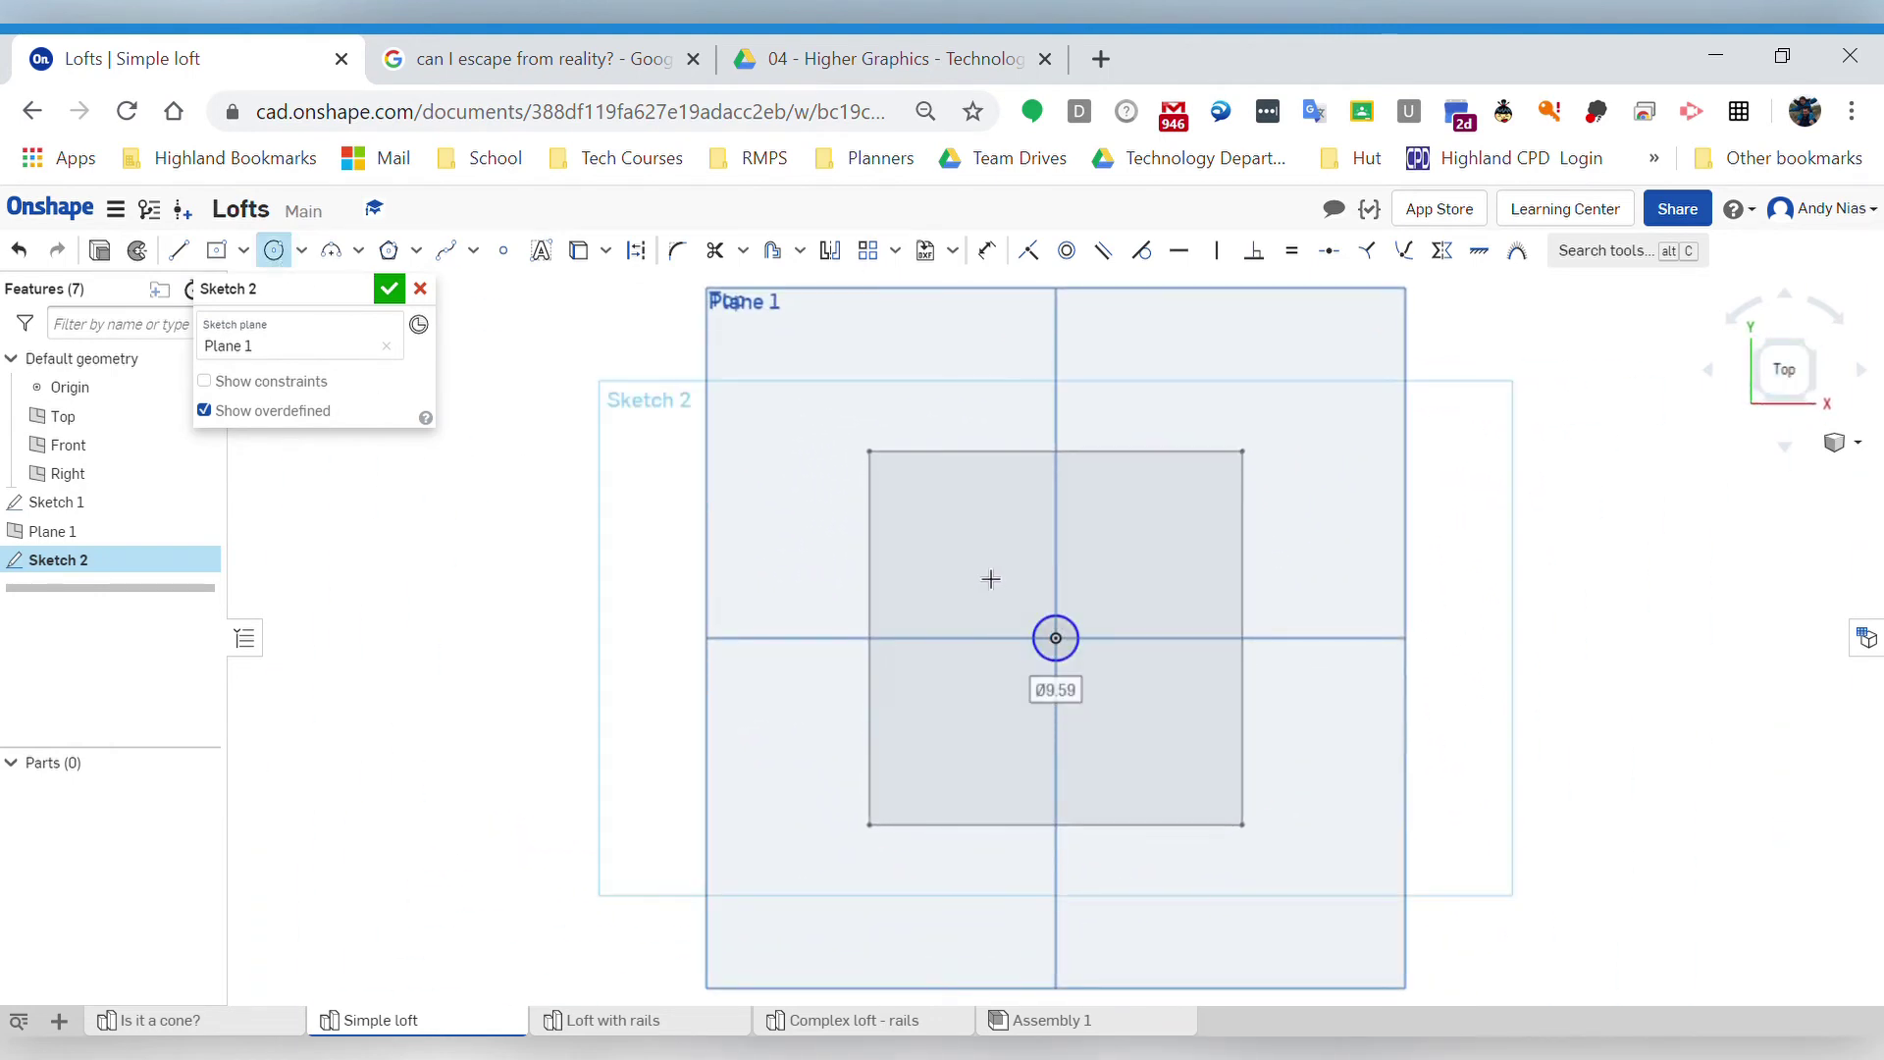
pyautogui.write('40')
pyautogui.press('Return')
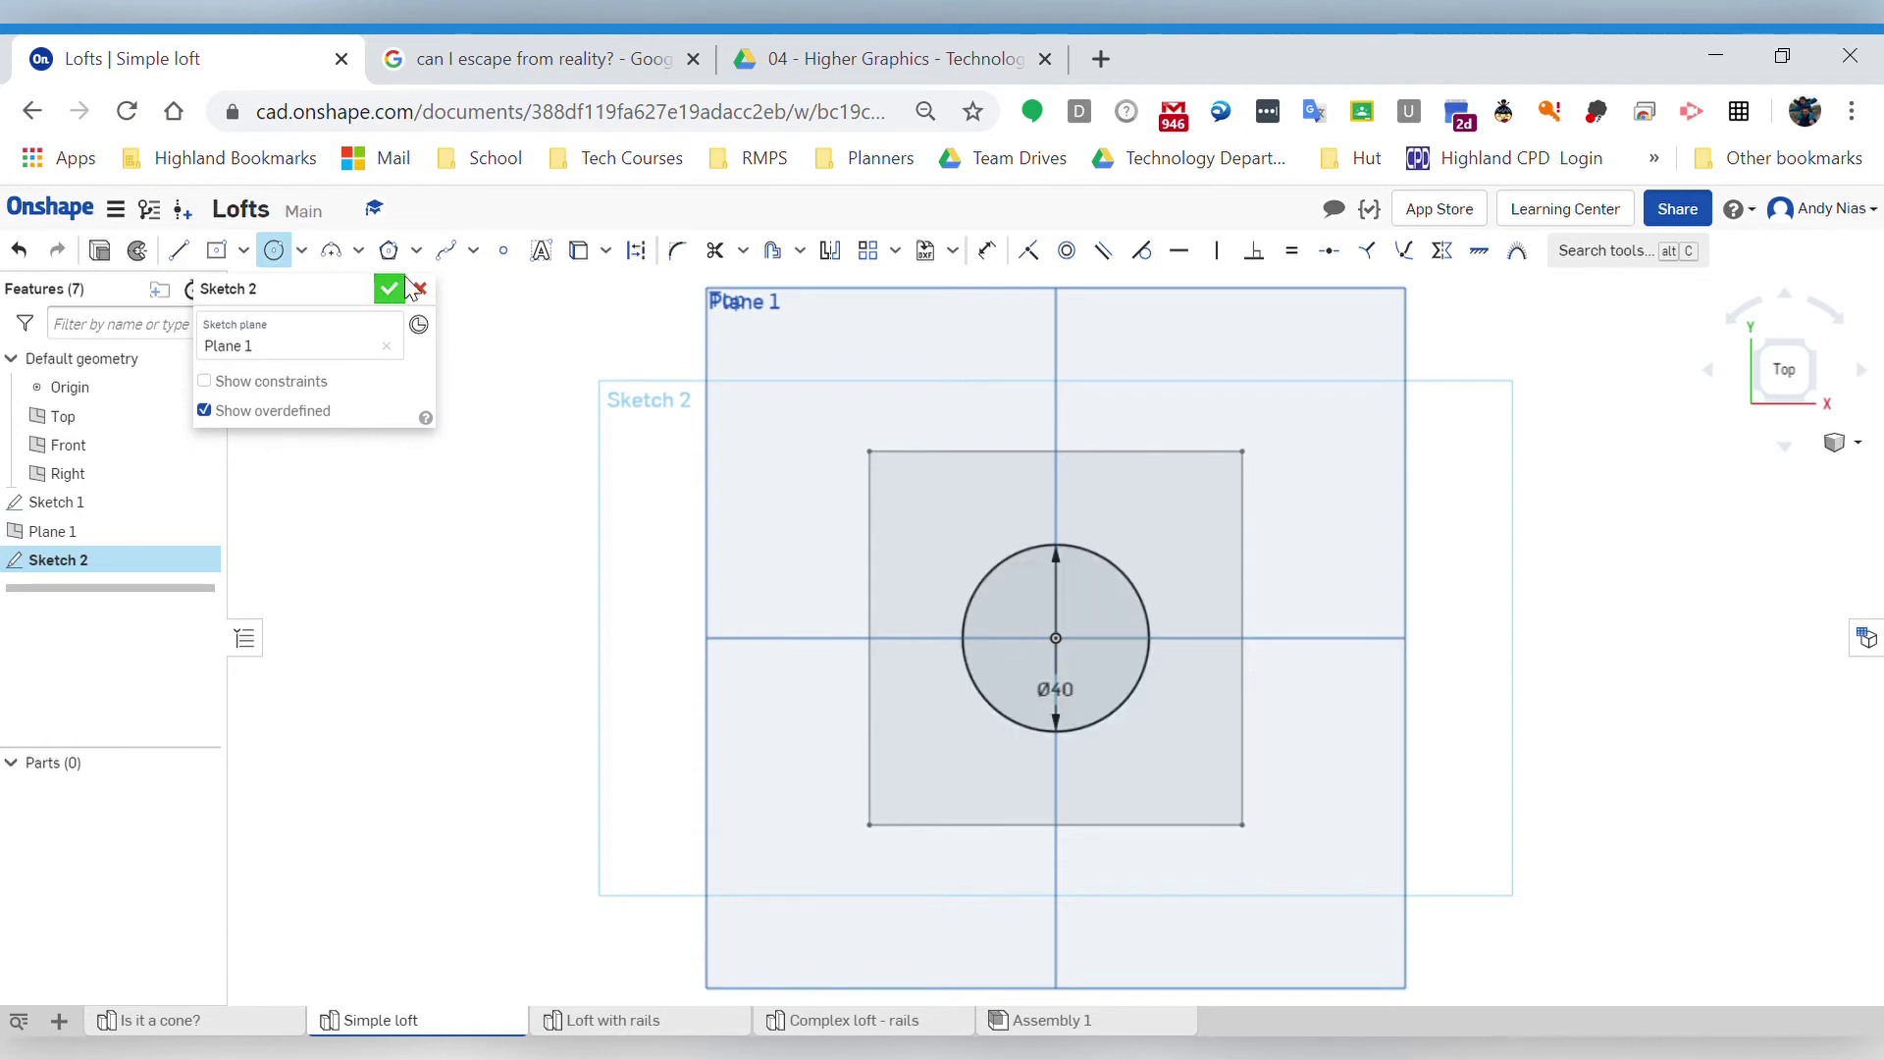
pyautogui.click(393, 288)
# - Create a new solid loft from the square on the Top plane to the circle on the offset plane
pyautogui.moveTo(867, 745)
pyautogui.mouseDown(button='right')
pyautogui.moveTo(916, 636)
pyautogui.moveTo(907, 601)
pyautogui.moveTo(684, 520)
pyautogui.mouseUp(button='right')
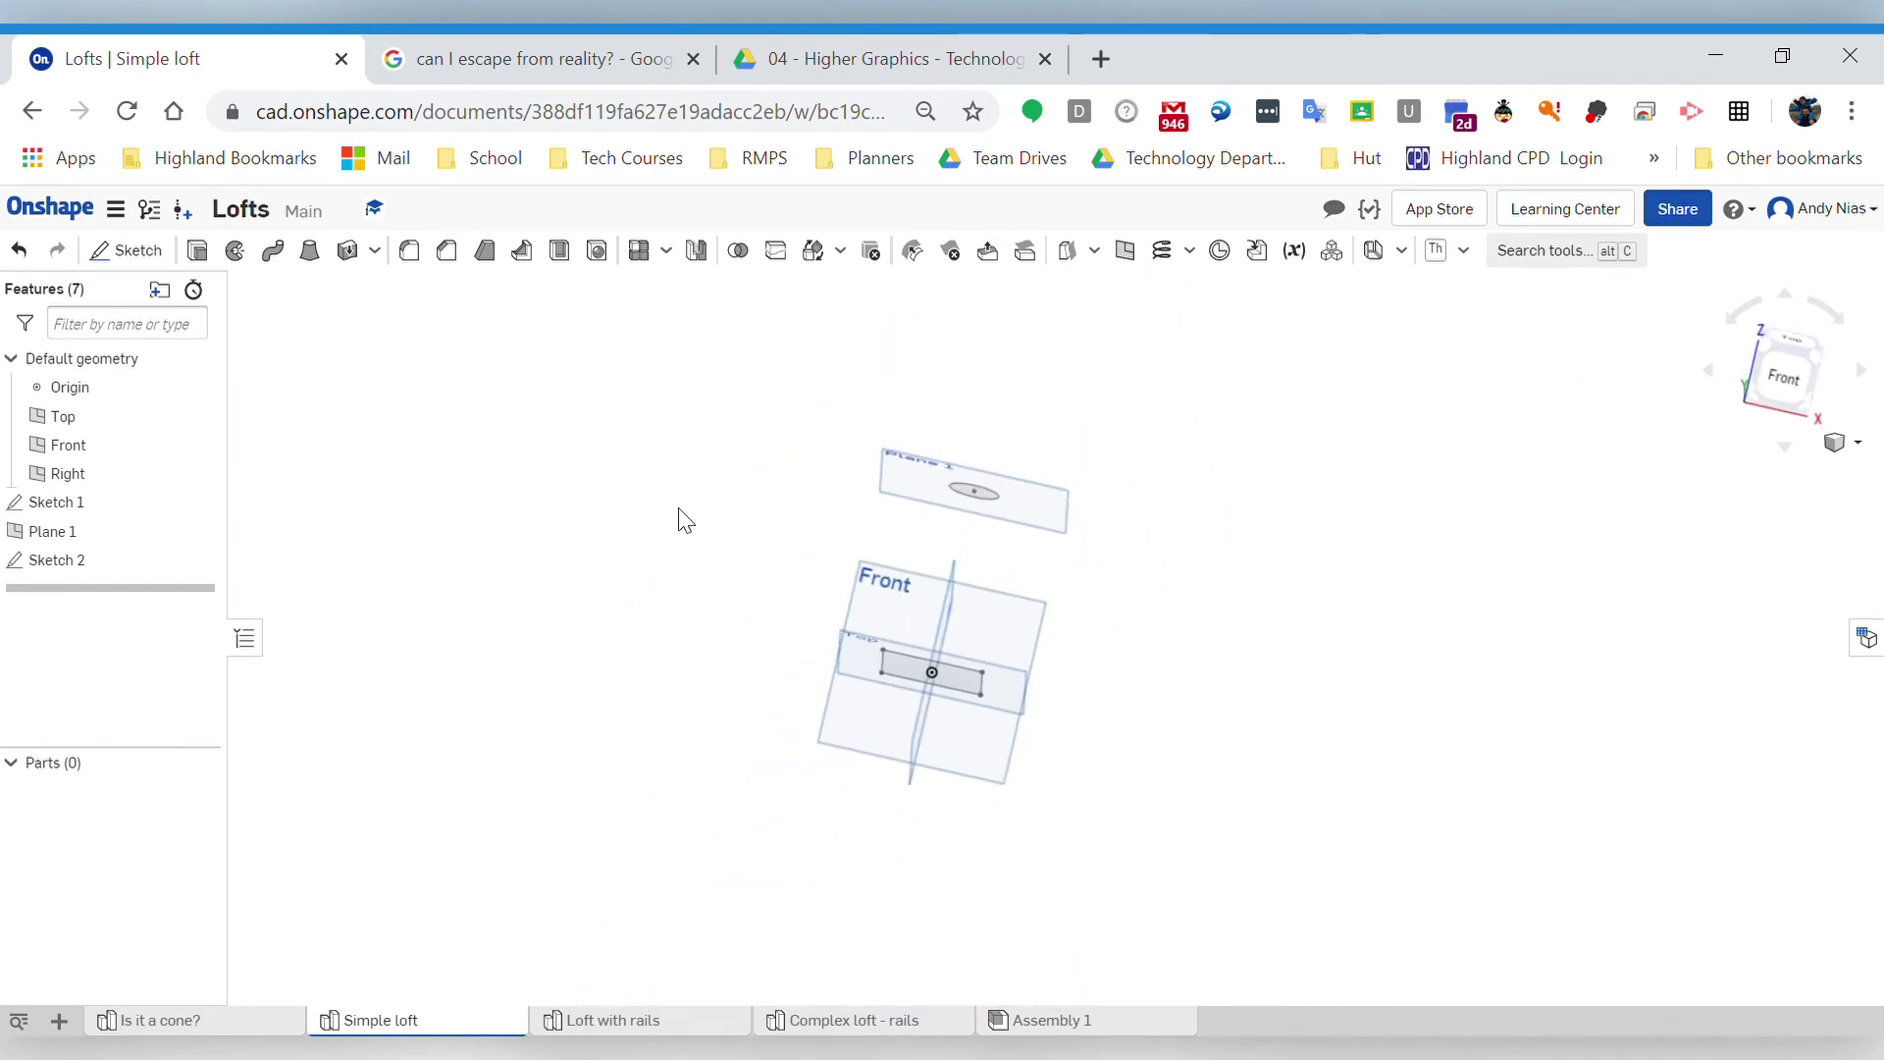
pyautogui.click(310, 251)
pyautogui.click(891, 662)
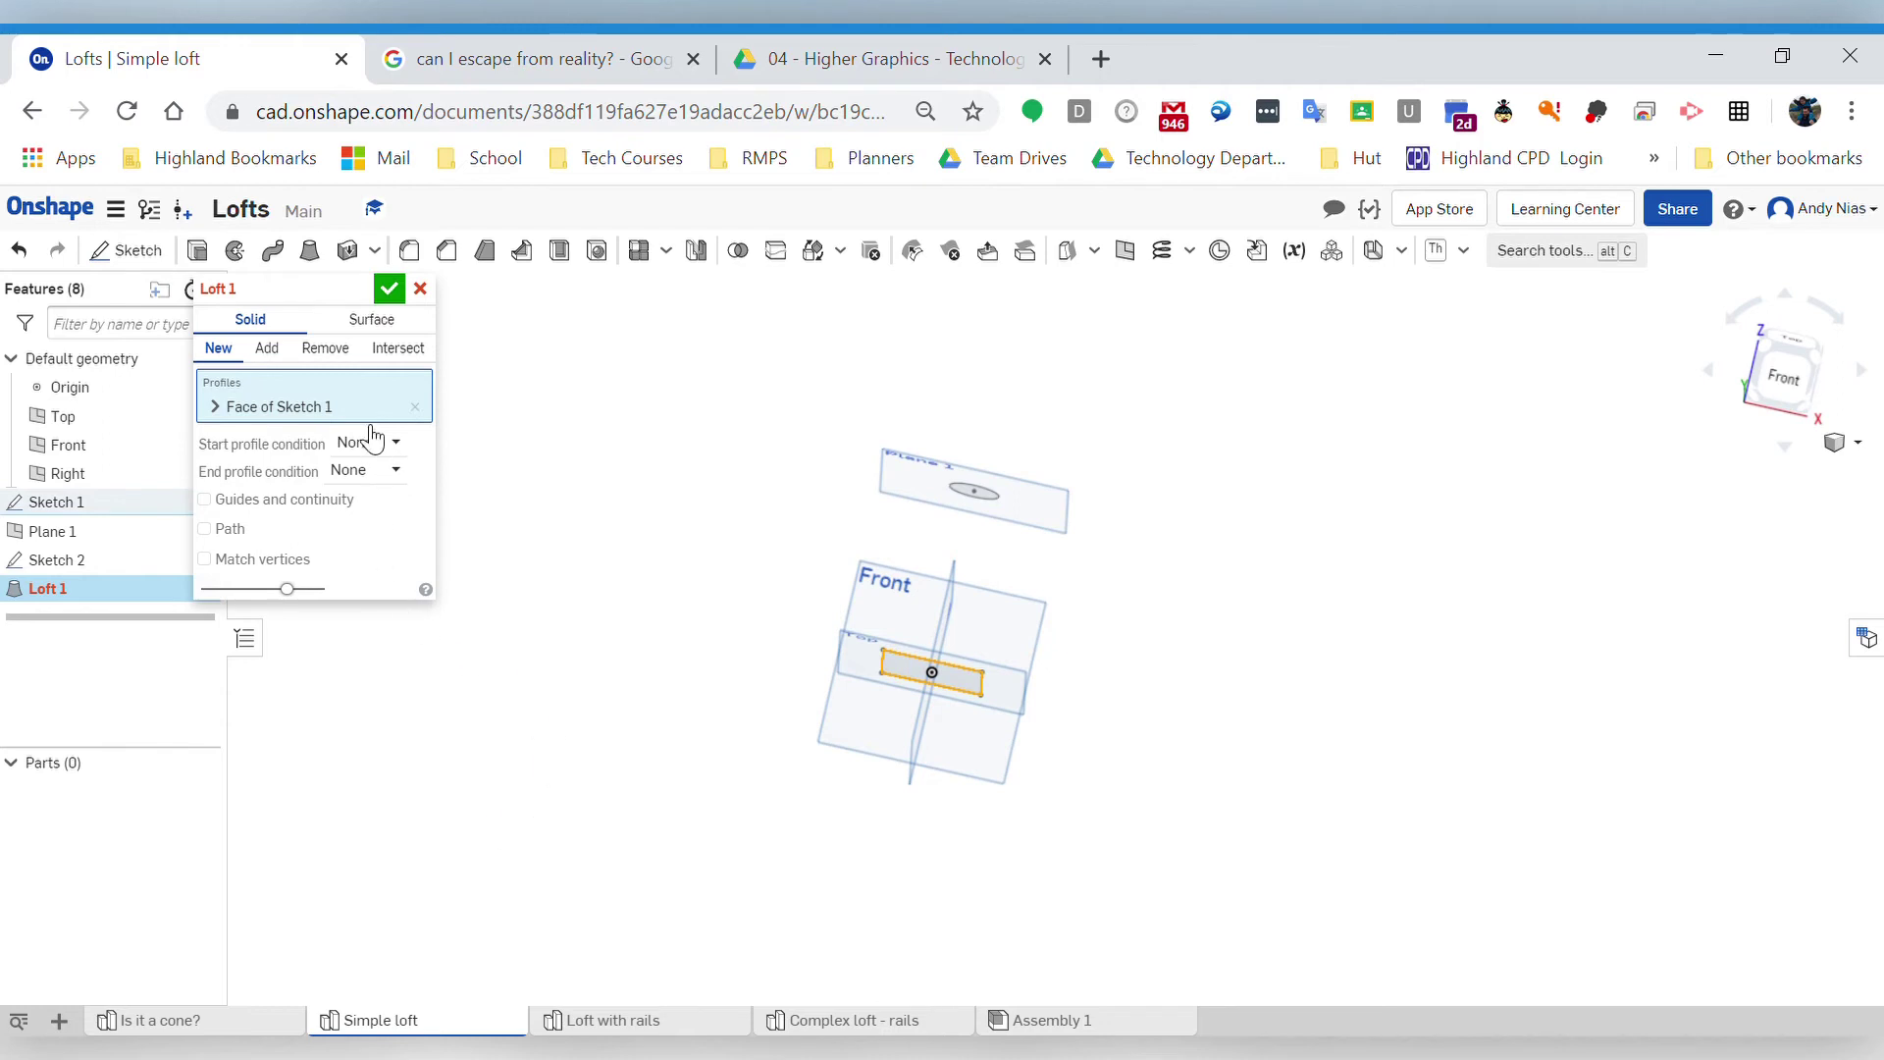
pyautogui.click(983, 494)
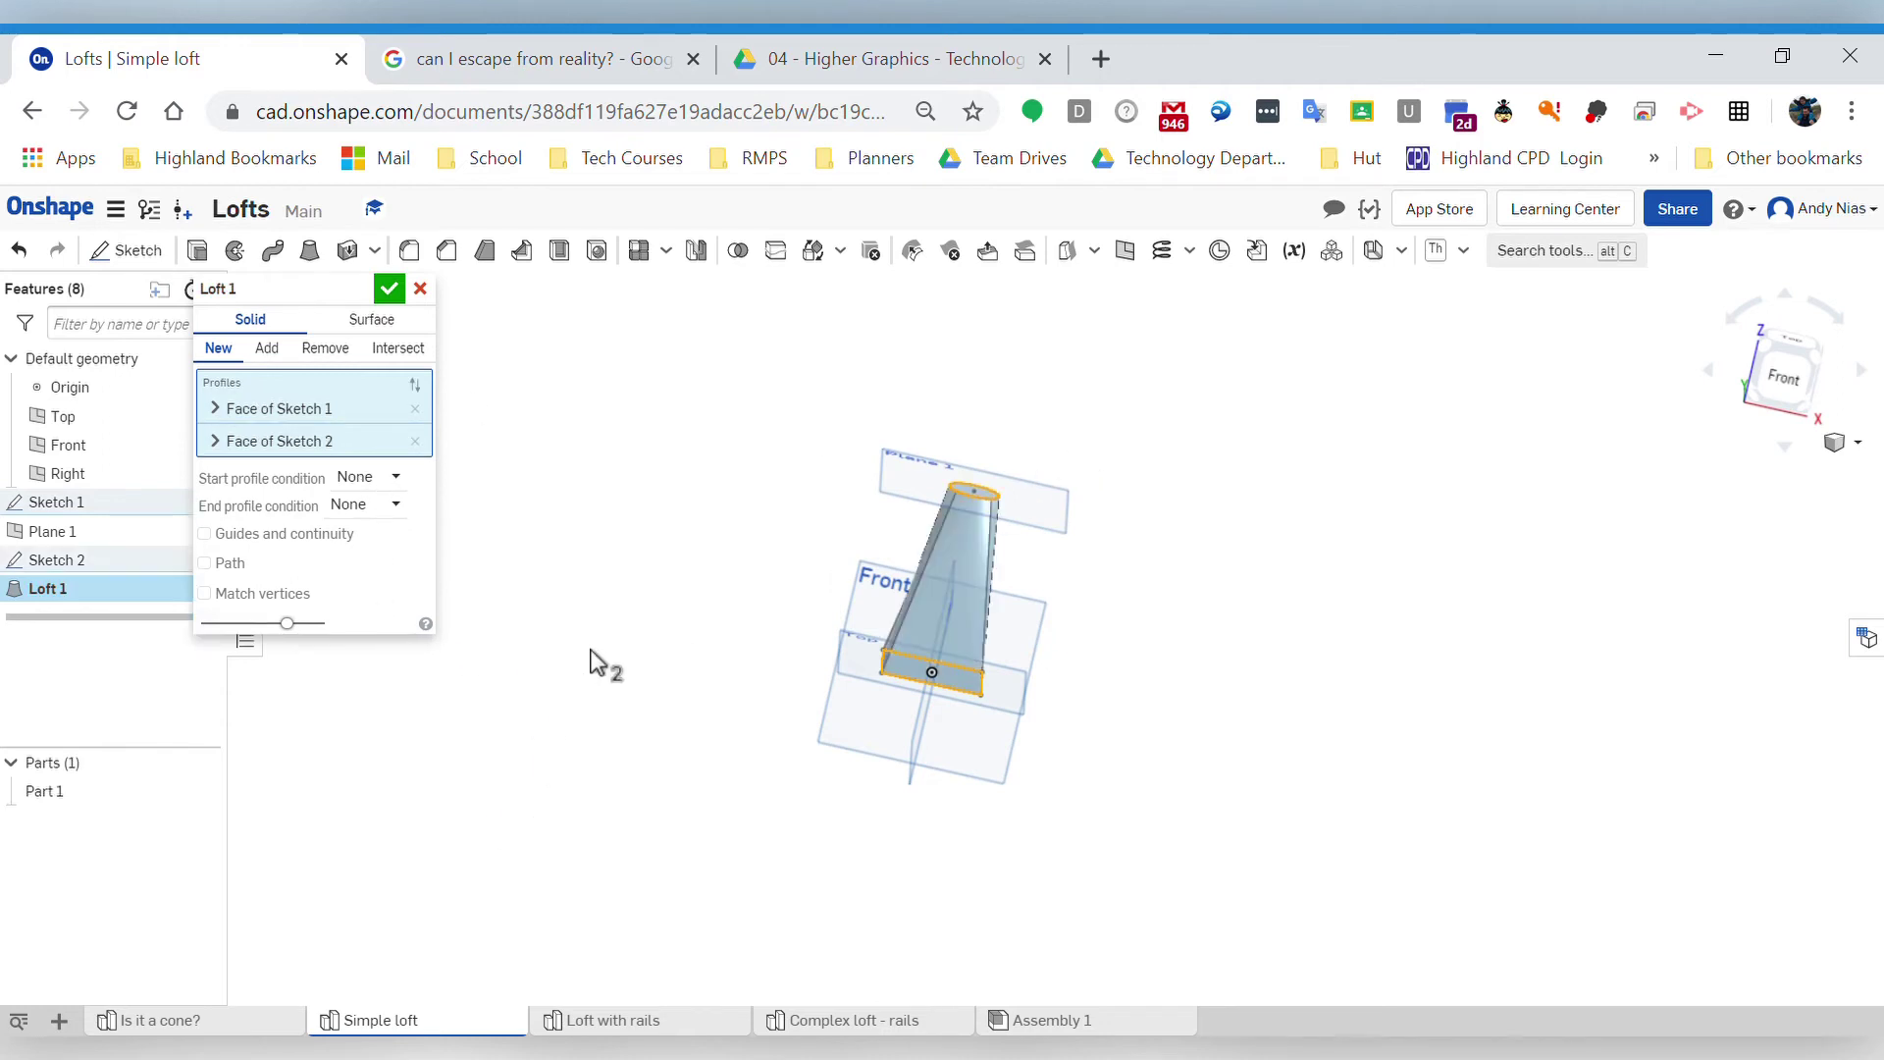
pyautogui.moveTo(1180, 624); pyautogui.dragTo(1117, 608, button='right')
pyautogui.scroll(-1, 1117, 606)
pyautogui.scroll(1, 1096, 586)
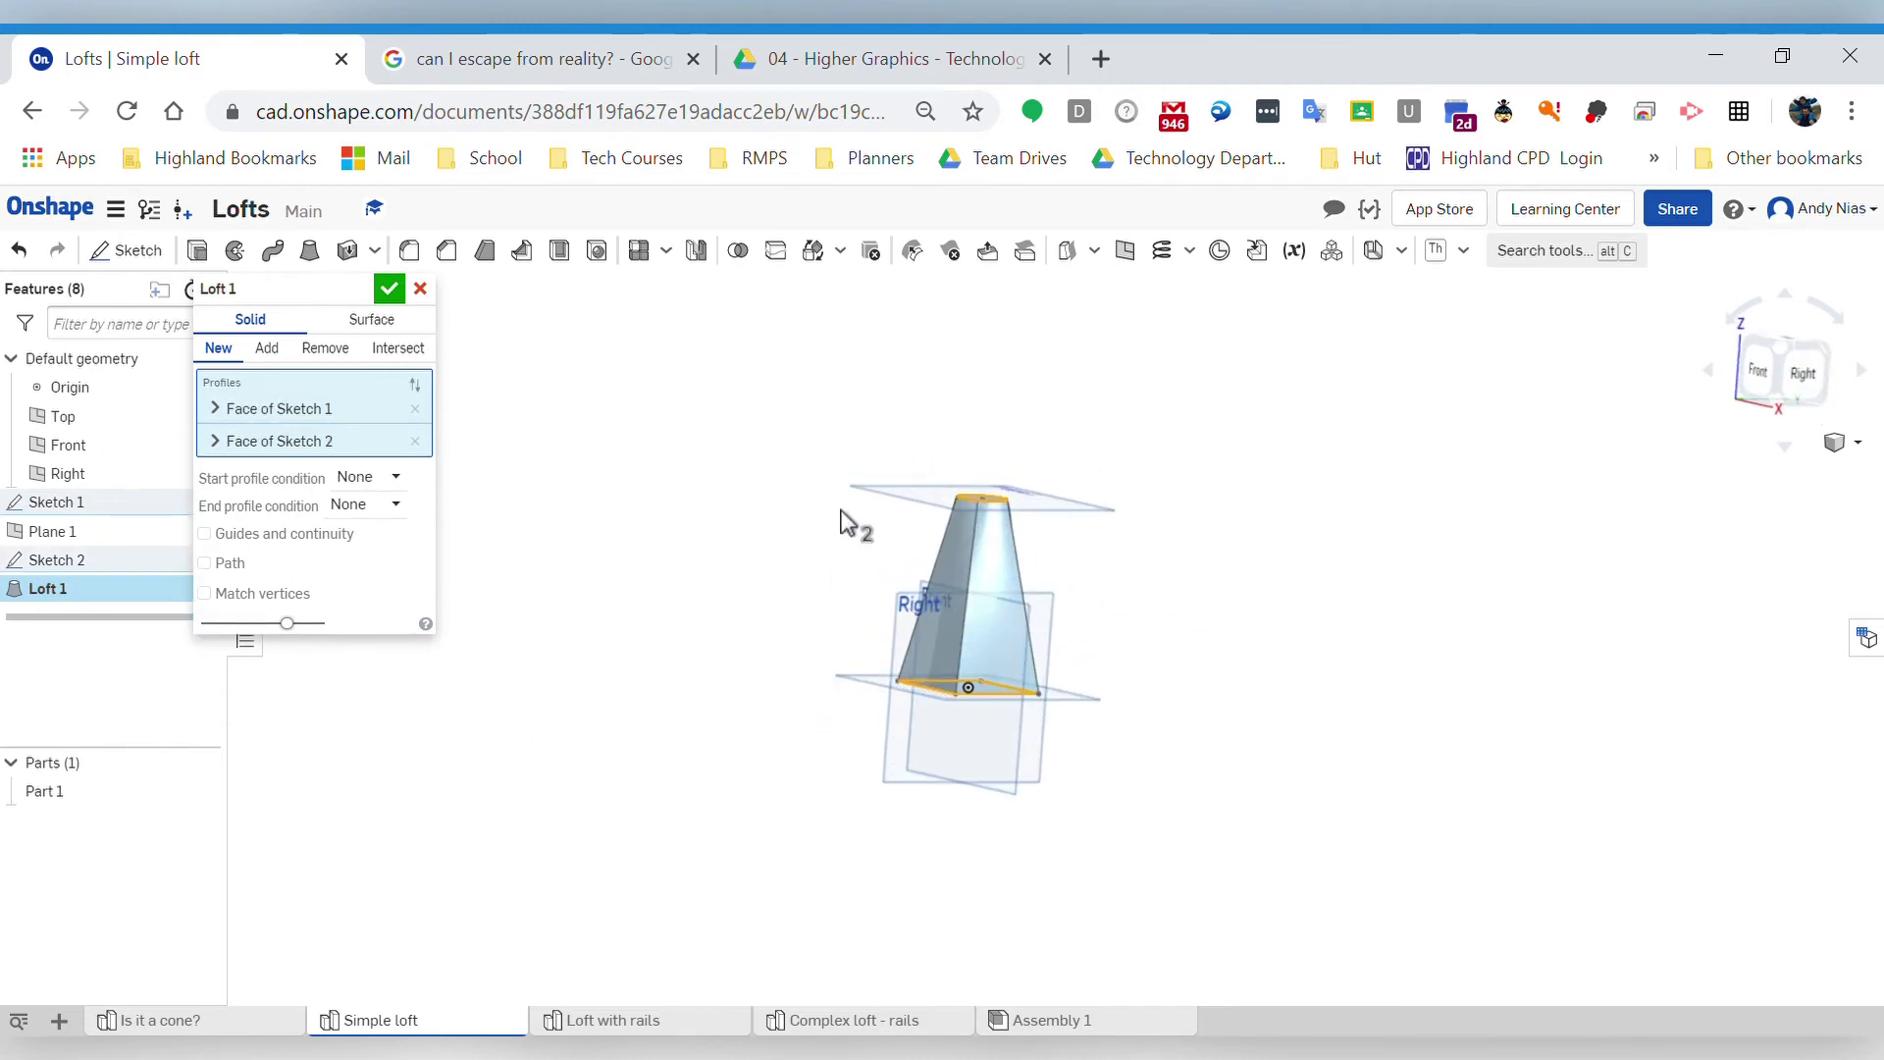
pyautogui.moveTo(898, 530)
pyautogui.mouseDown(button='right')
pyautogui.moveTo(880, 546)
pyautogui.moveTo(870, 525)
pyautogui.mouseUp(button='right')
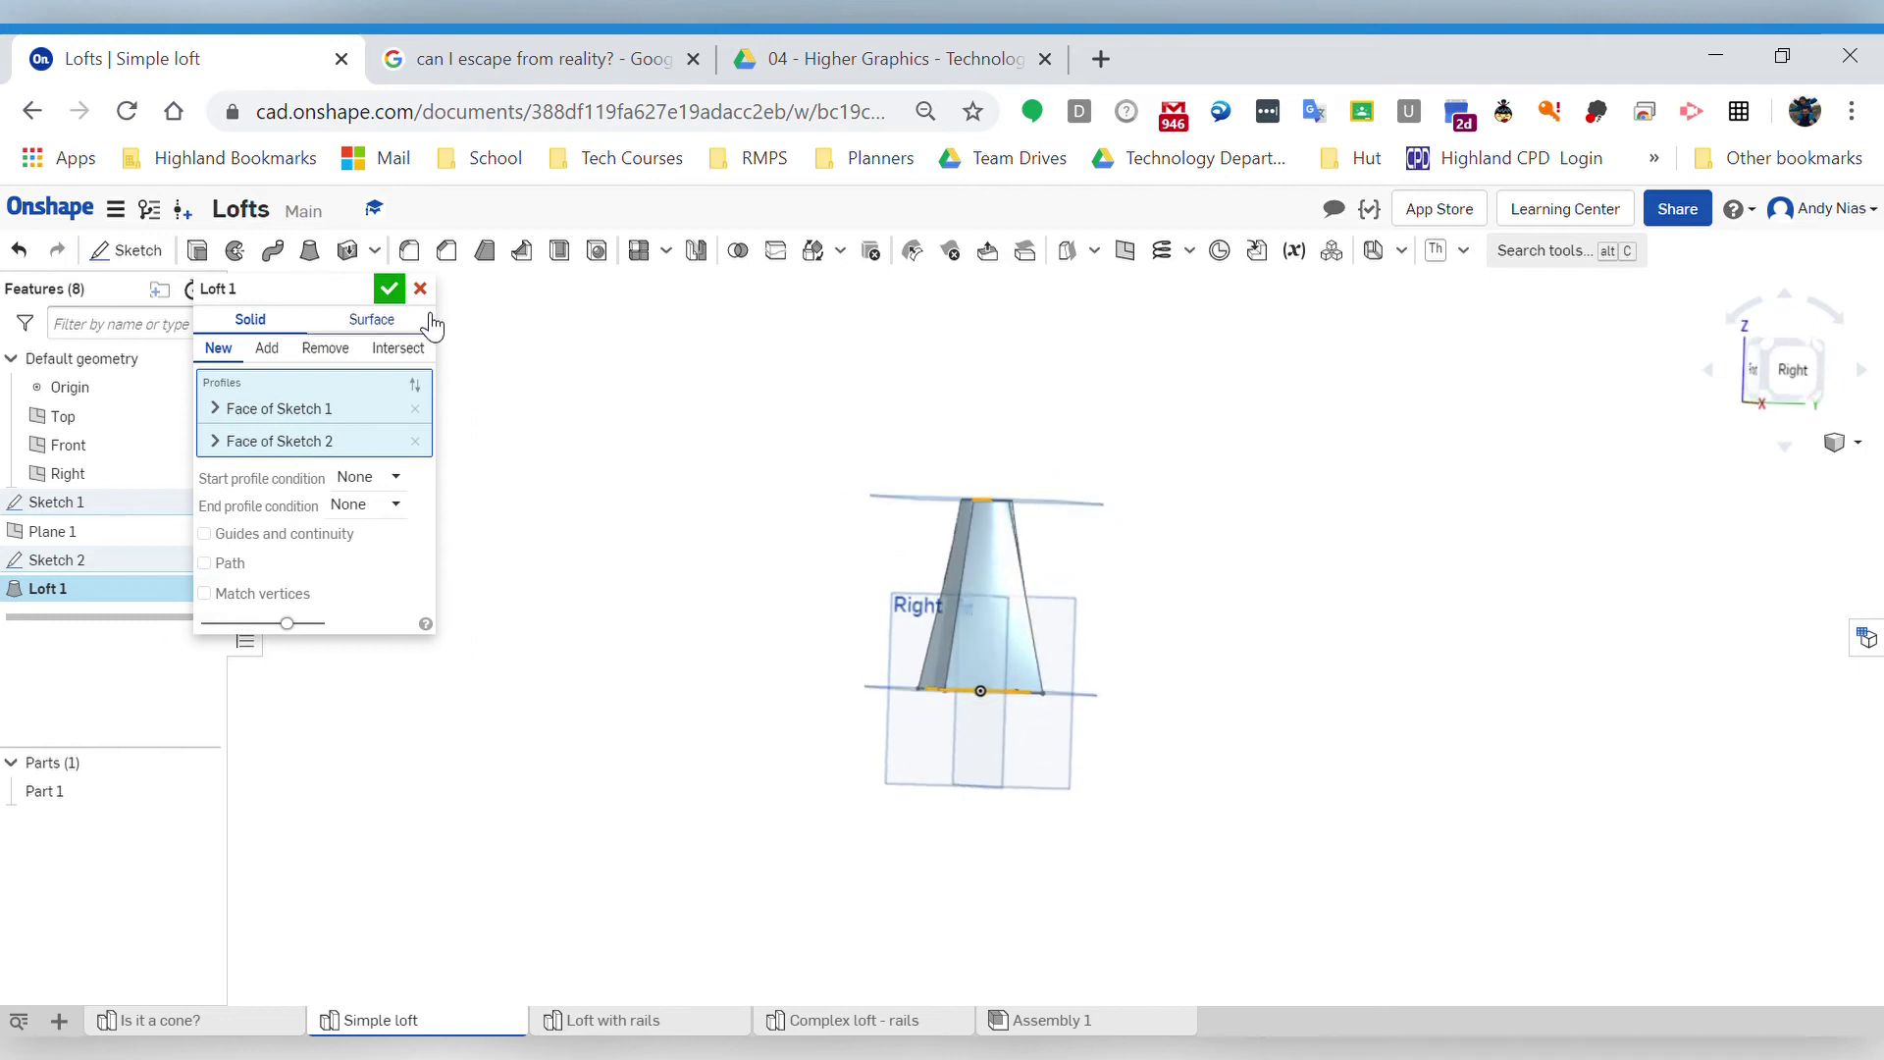
pyautogui.click(390, 291)
# - Edit Sketch 2 and delete the 40 mm circle centred on the origin
pyautogui.moveTo(1104, 638); pyautogui.dragTo(1001, 512, button='right')
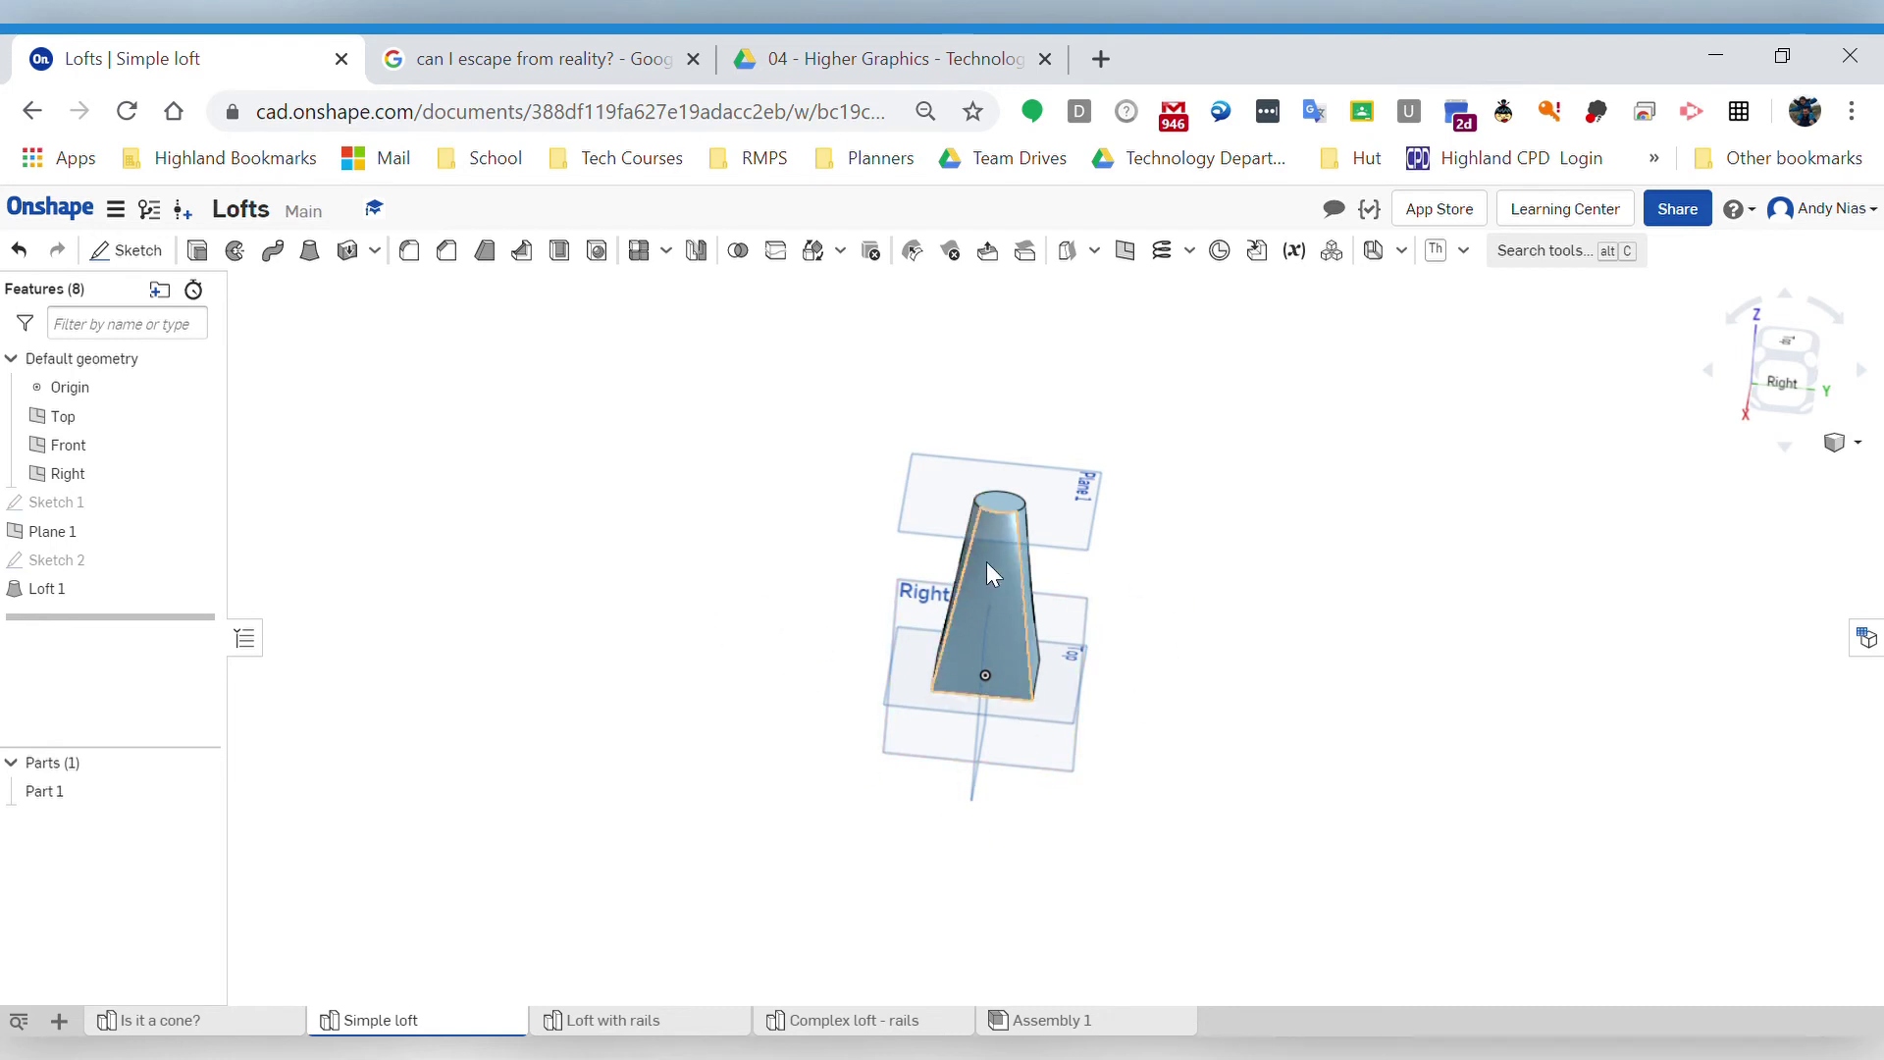
pyautogui.moveTo(900, 640); pyautogui.dragTo(962, 576, button='right')
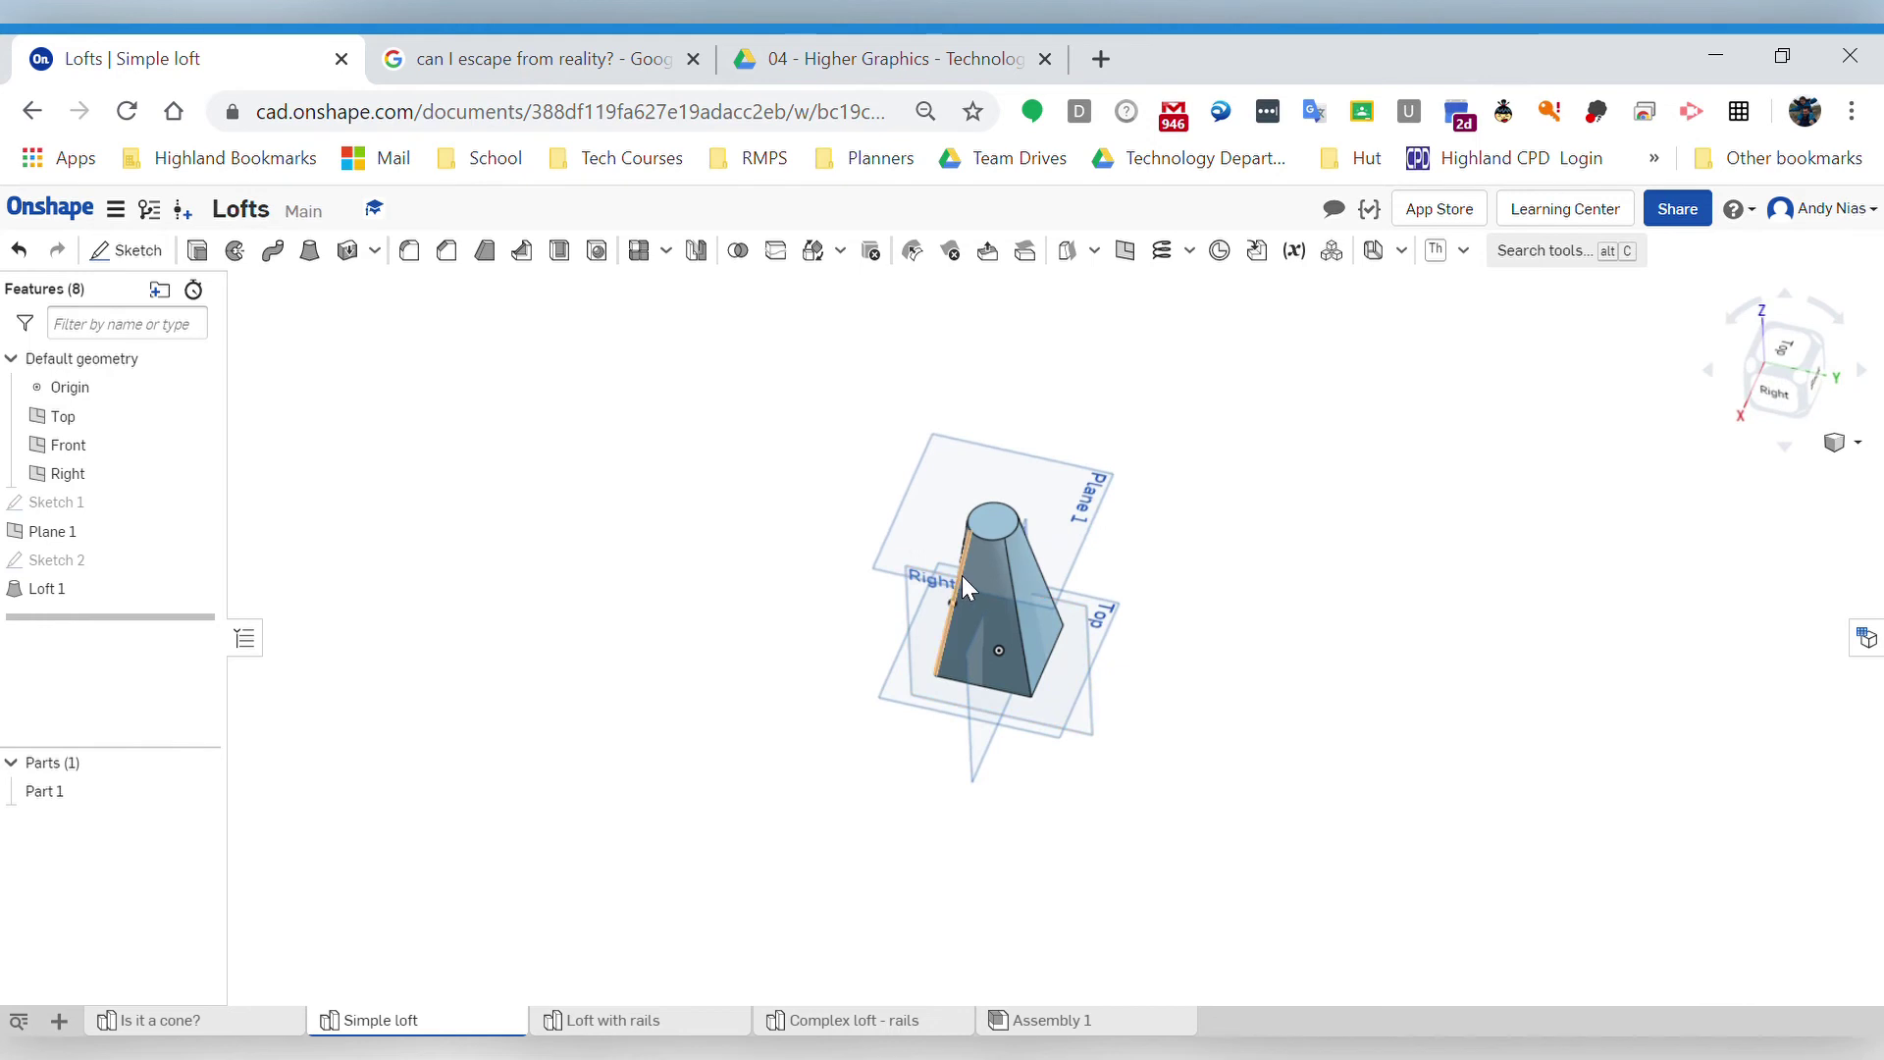
pyautogui.doubleClick(59, 560)
pyautogui.press('n')
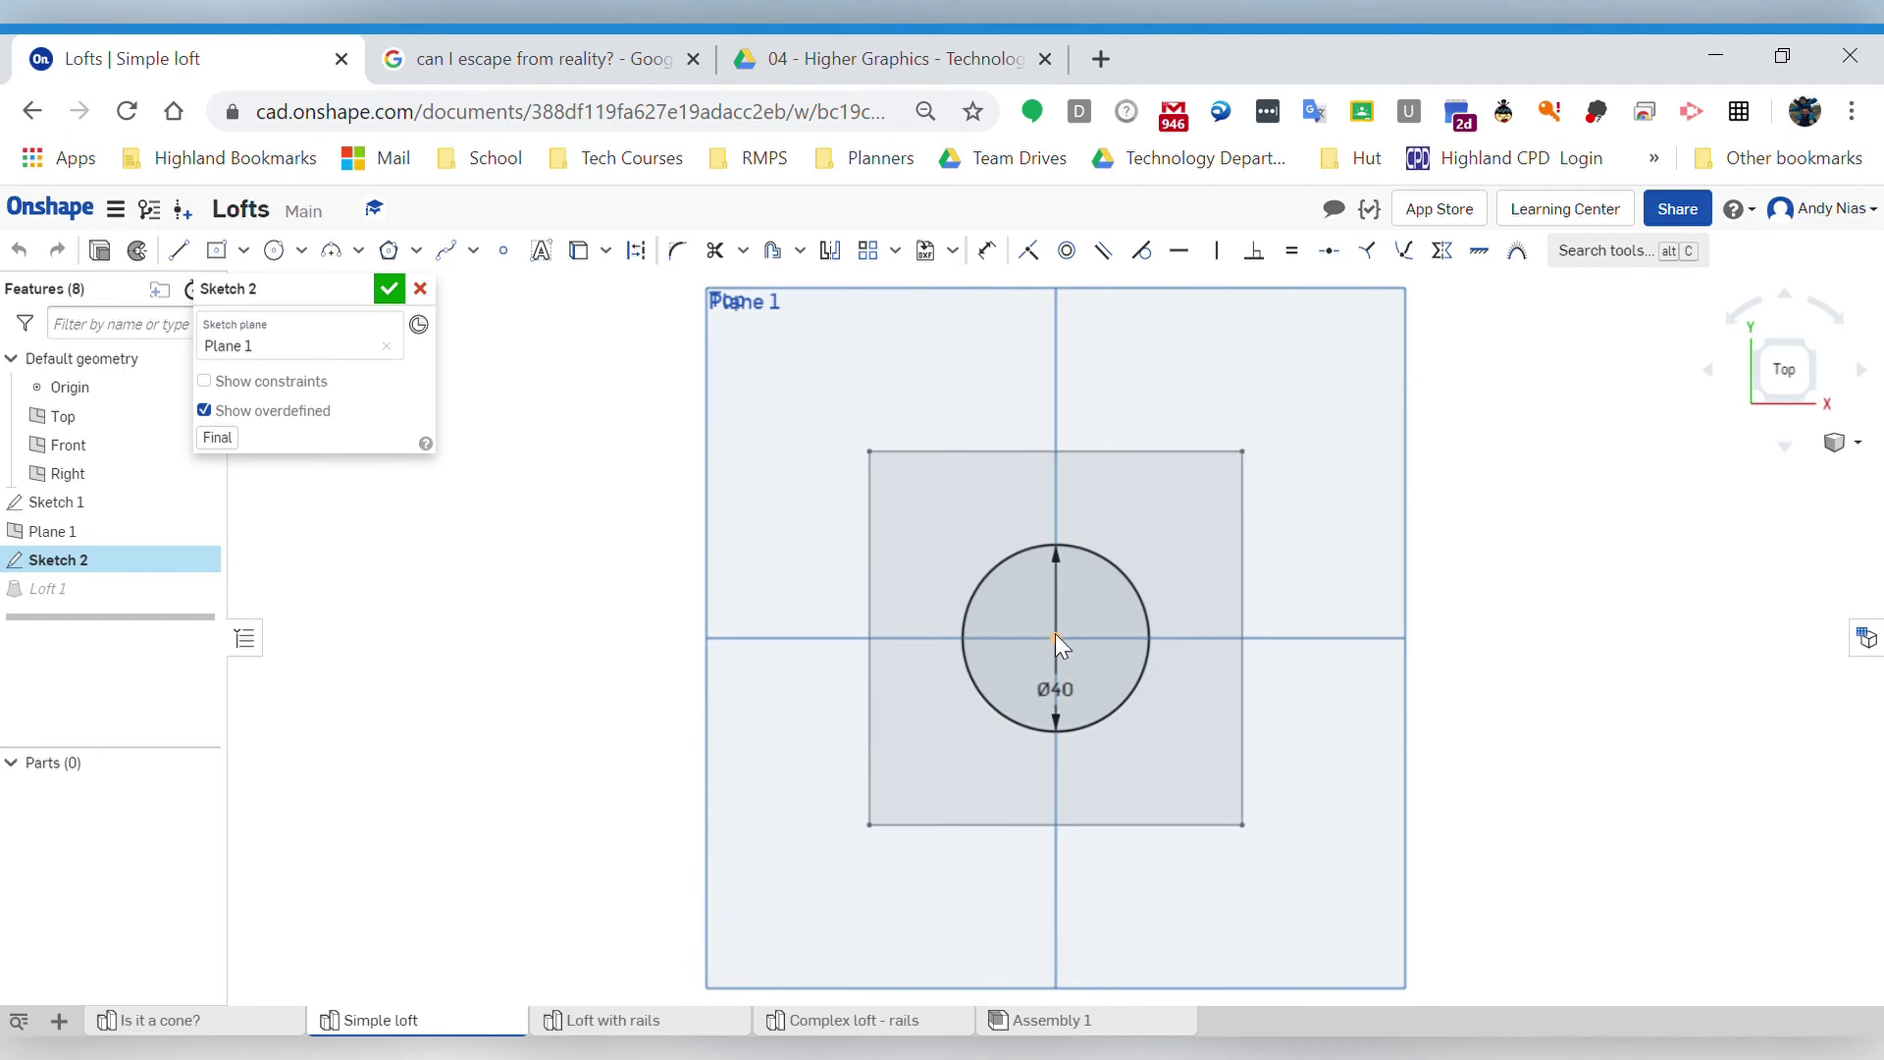
pyautogui.click(1055, 638)
pyautogui.click(1007, 640)
pyautogui.press('Delete')
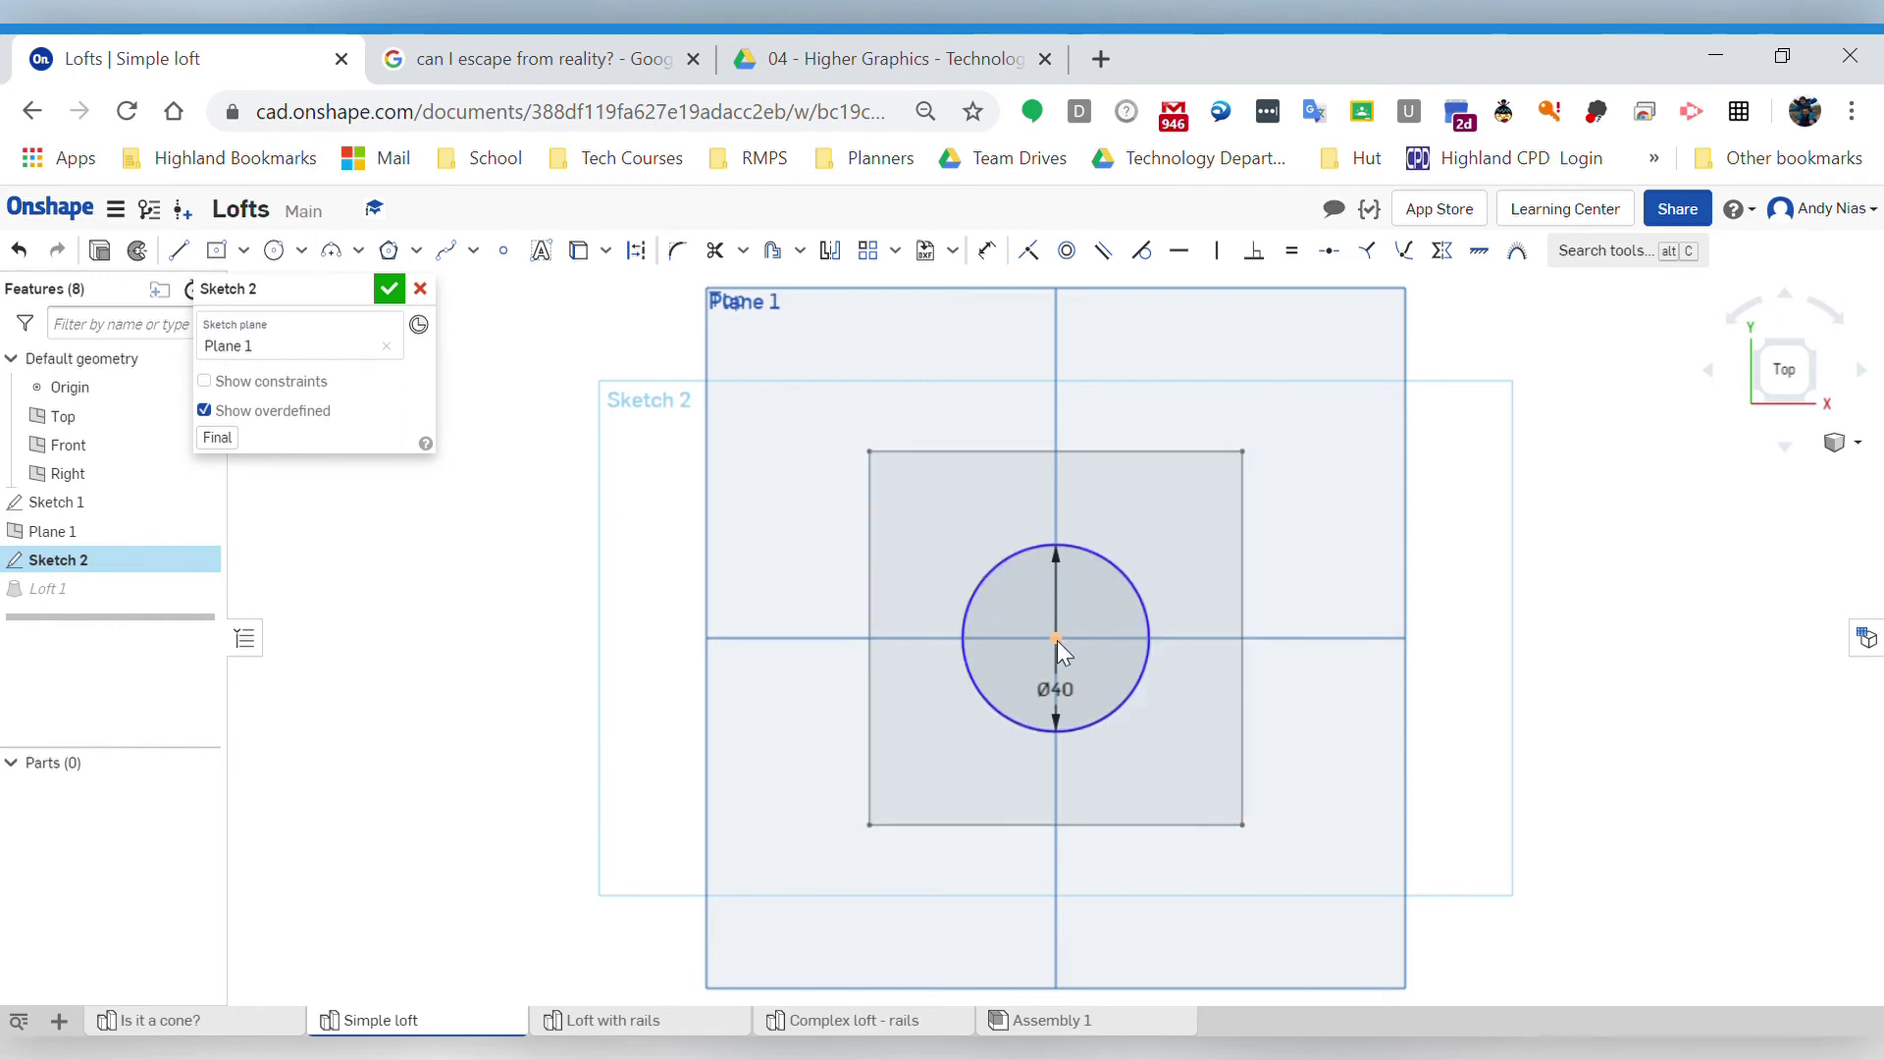
pyautogui.moveTo(1060, 693); pyautogui.dragTo(1023, 684)
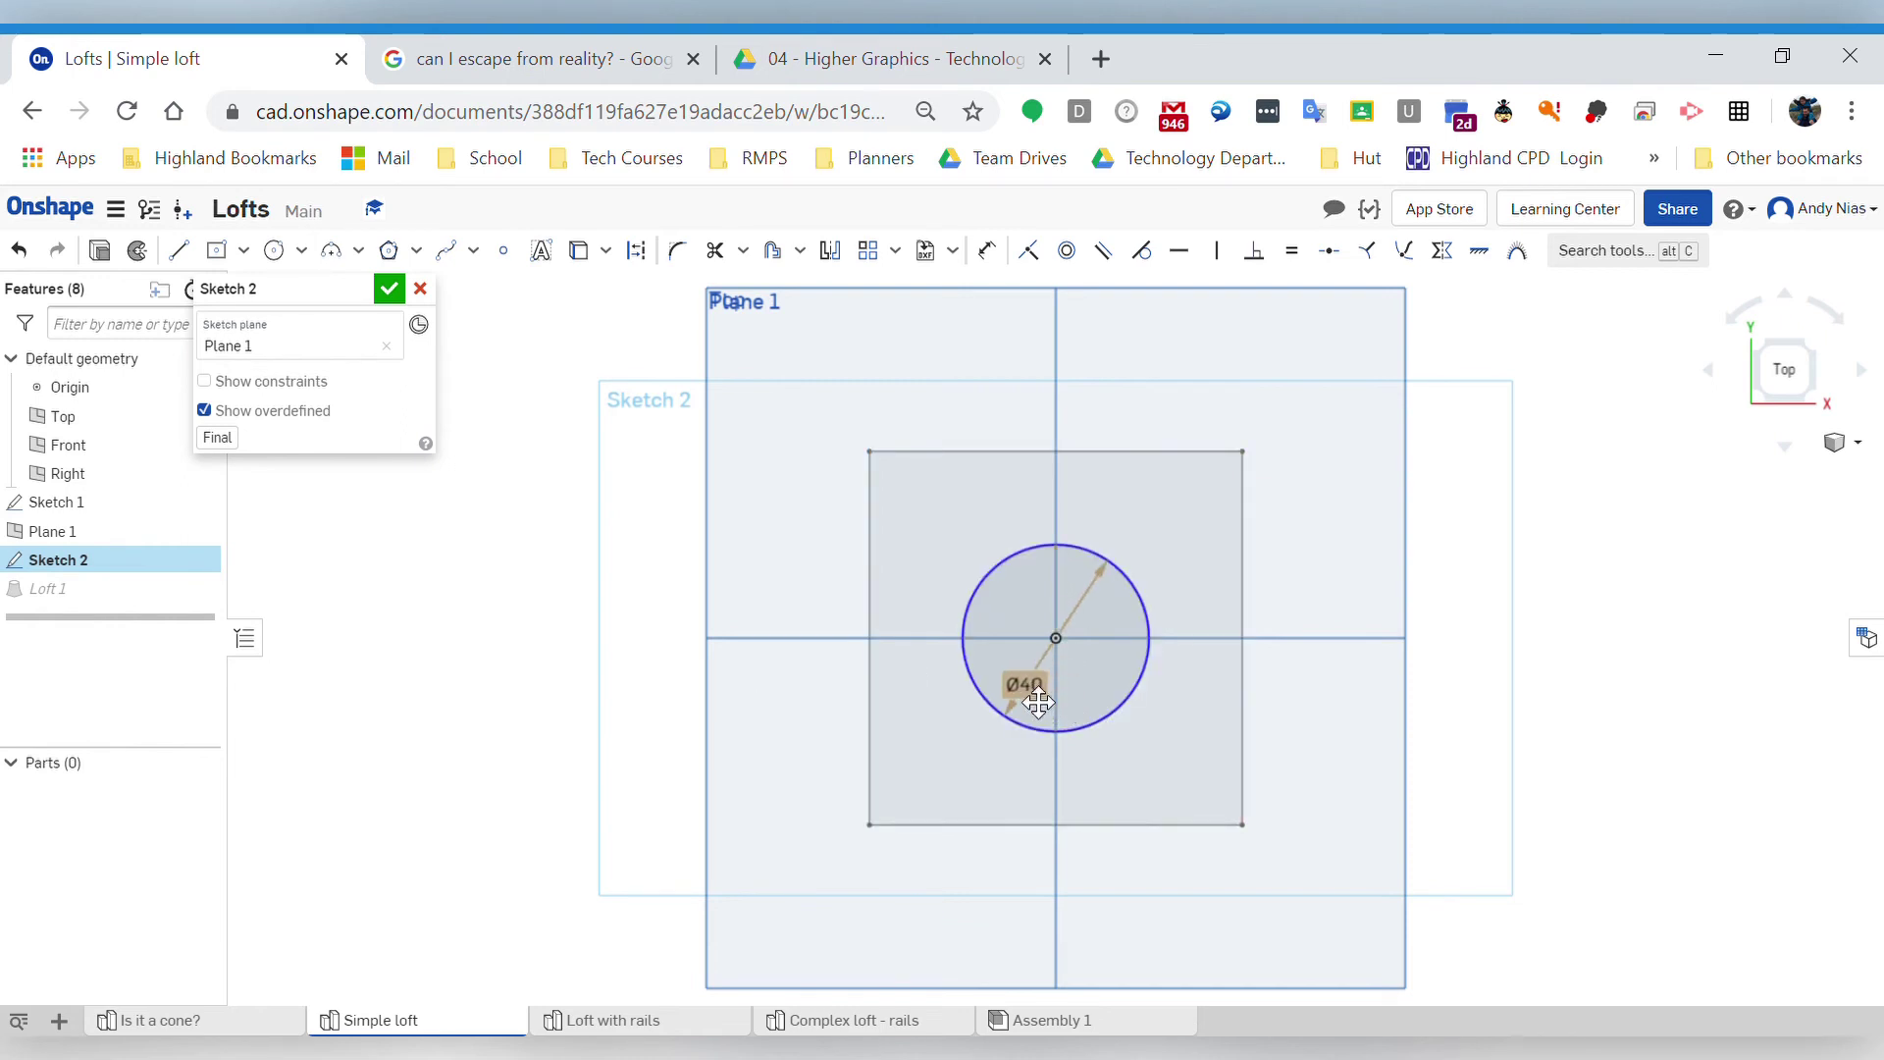
pyautogui.click(1055, 637)
pyautogui.press('Delete')
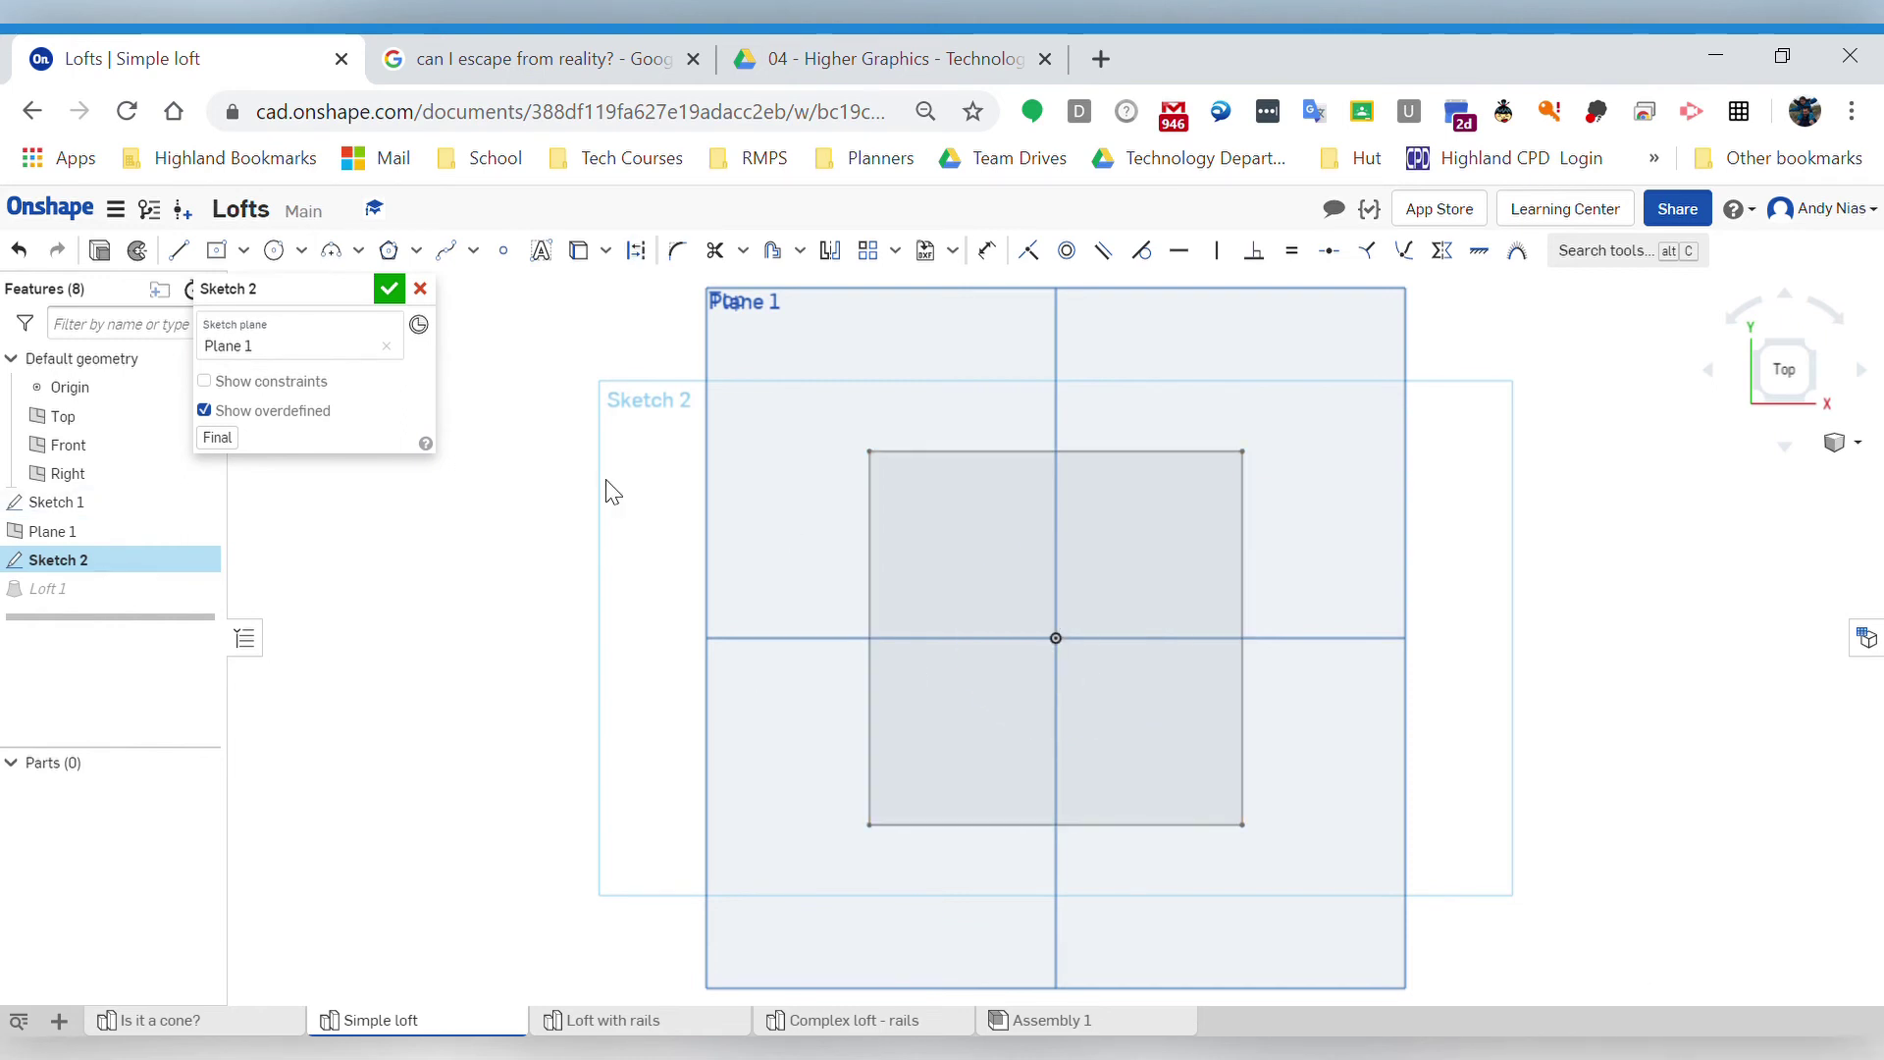
# - Sketch a 50 mm diameter circle off-centre, above and to the left of the origin, and accept the sketch
pyautogui.click(217, 250)
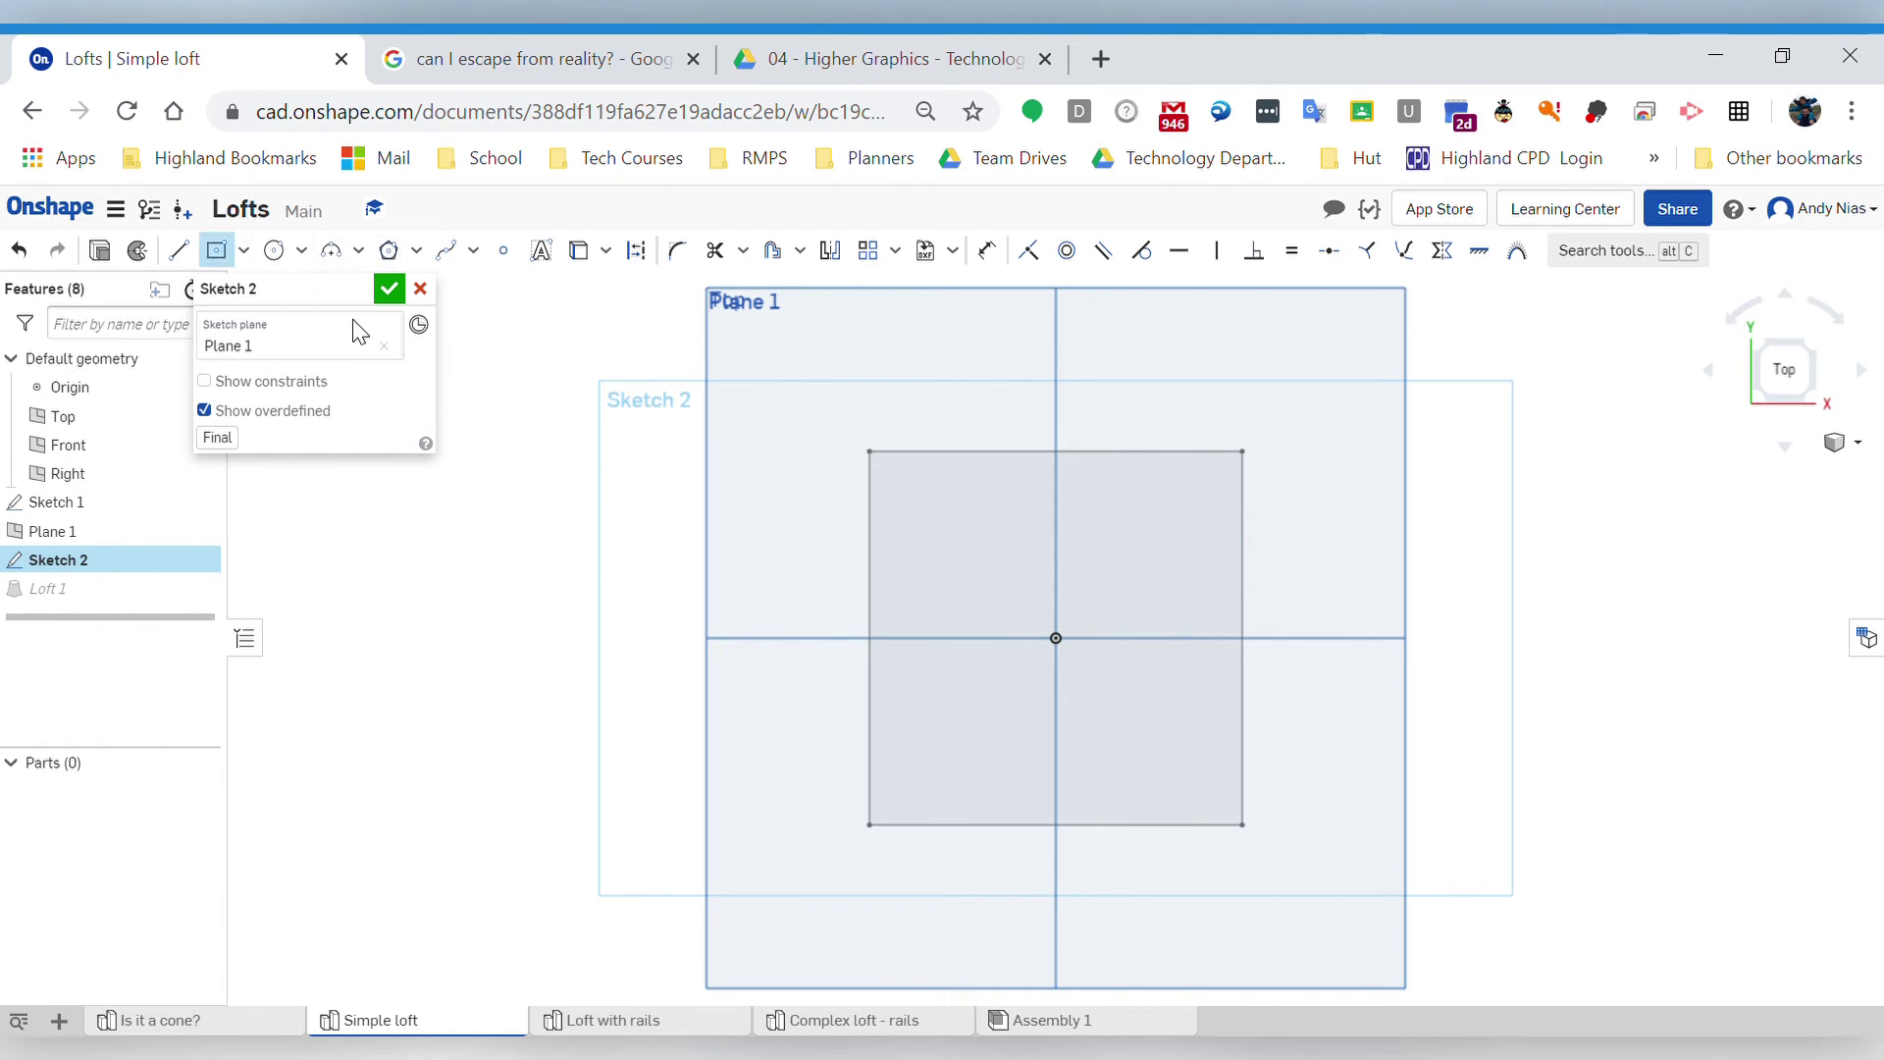
pyautogui.click(274, 250)
pyautogui.click(963, 538)
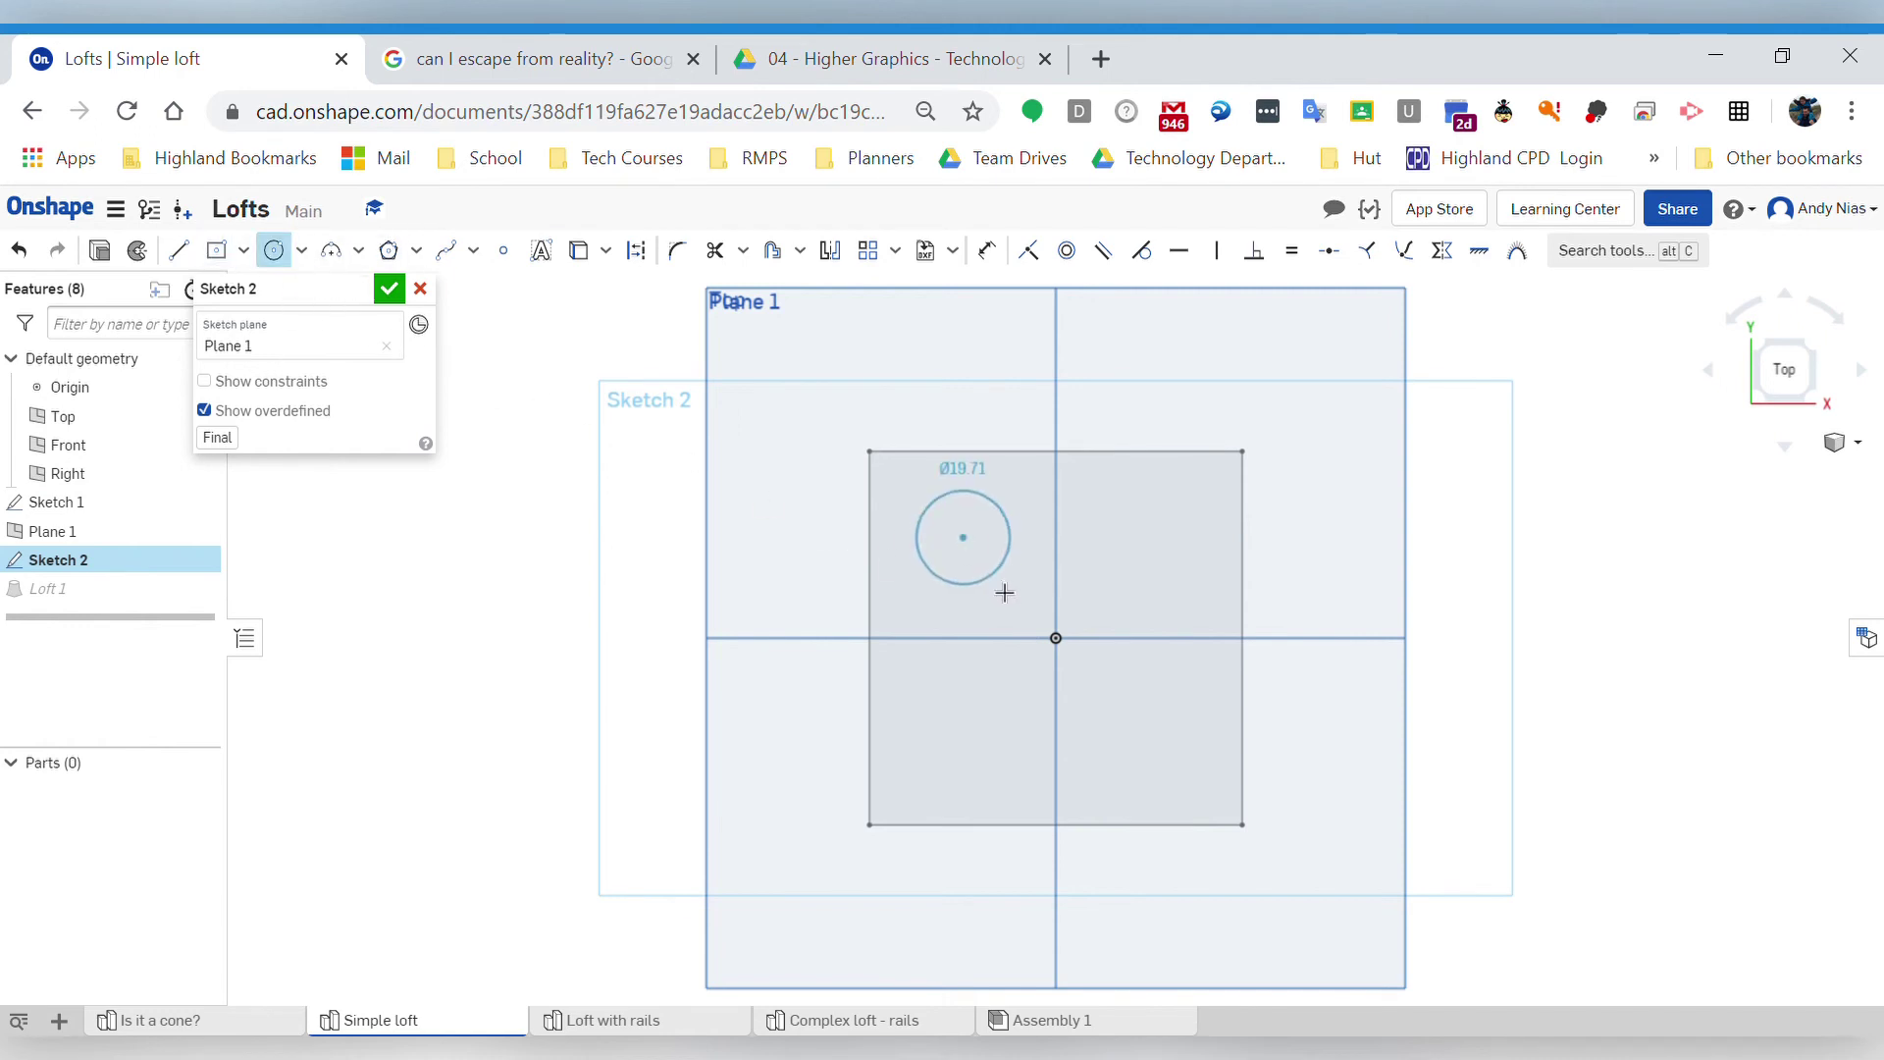
pyautogui.click(1039, 624)
pyautogui.write('50')
pyautogui.press('Return')
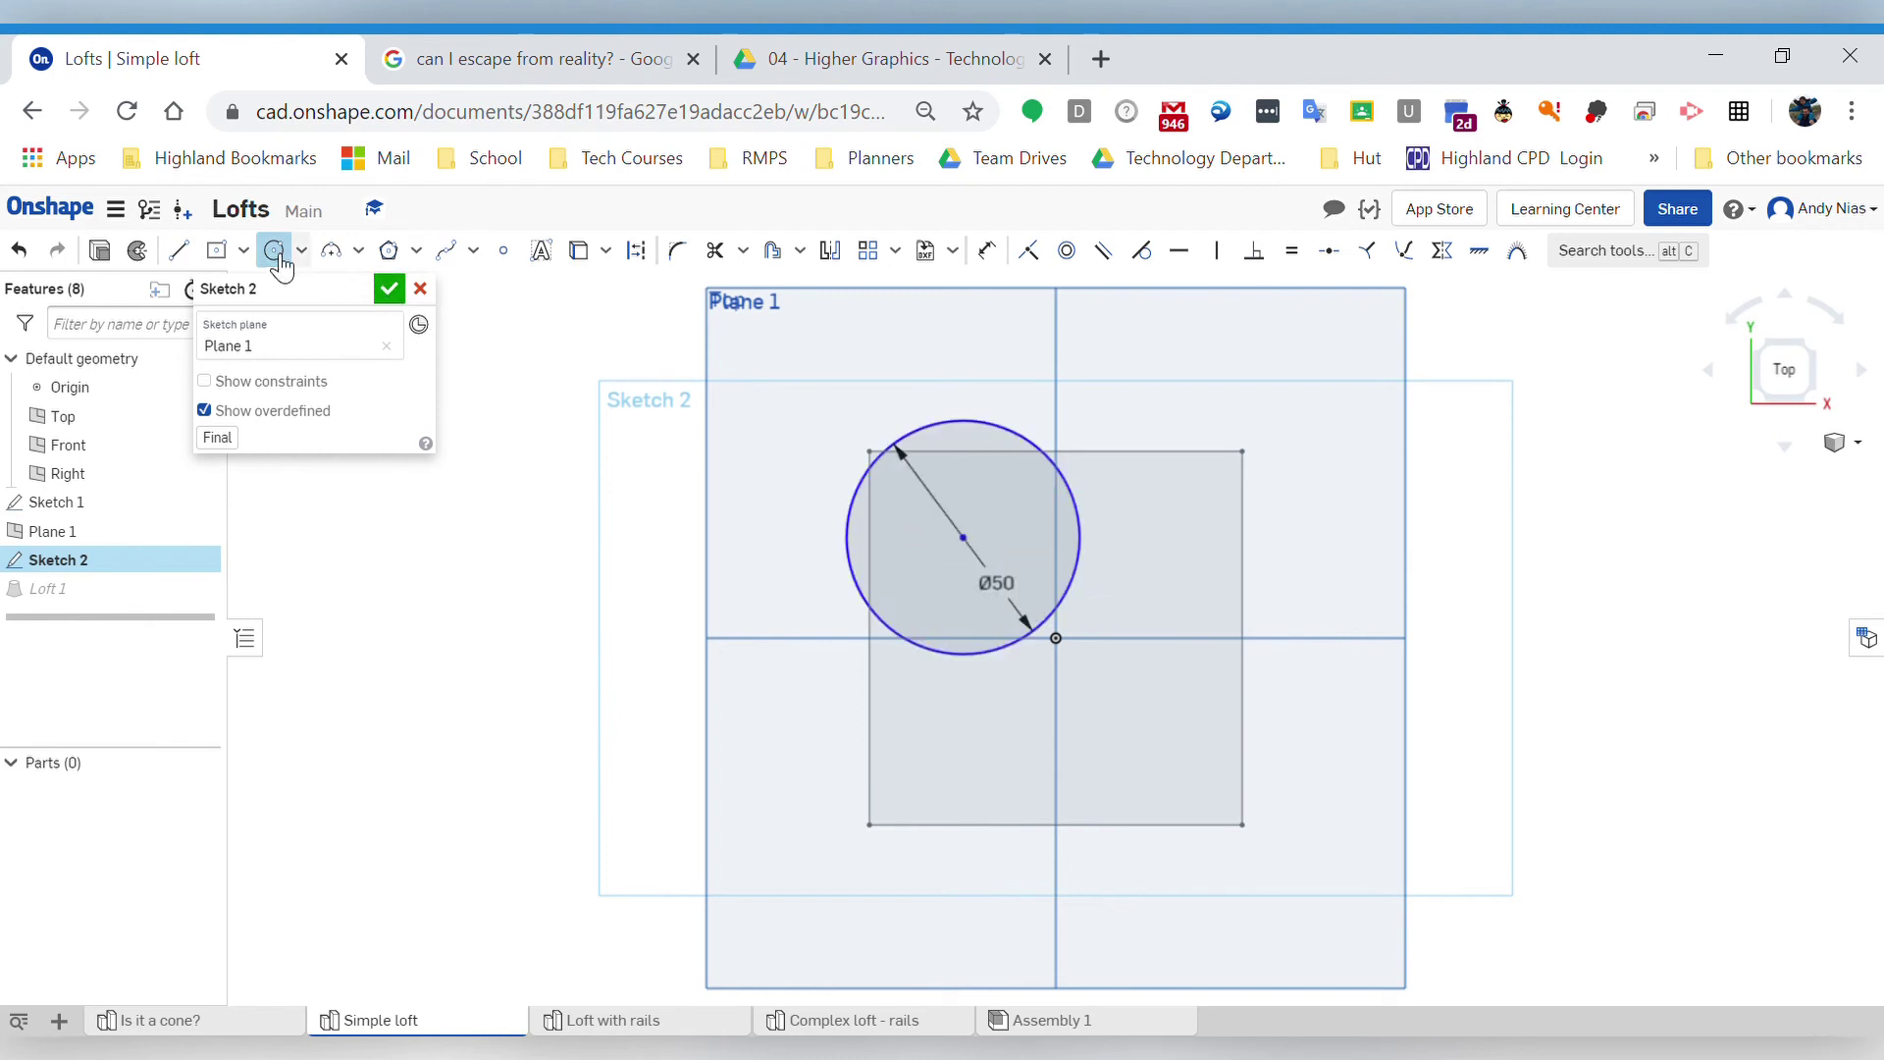
pyautogui.click(389, 288)
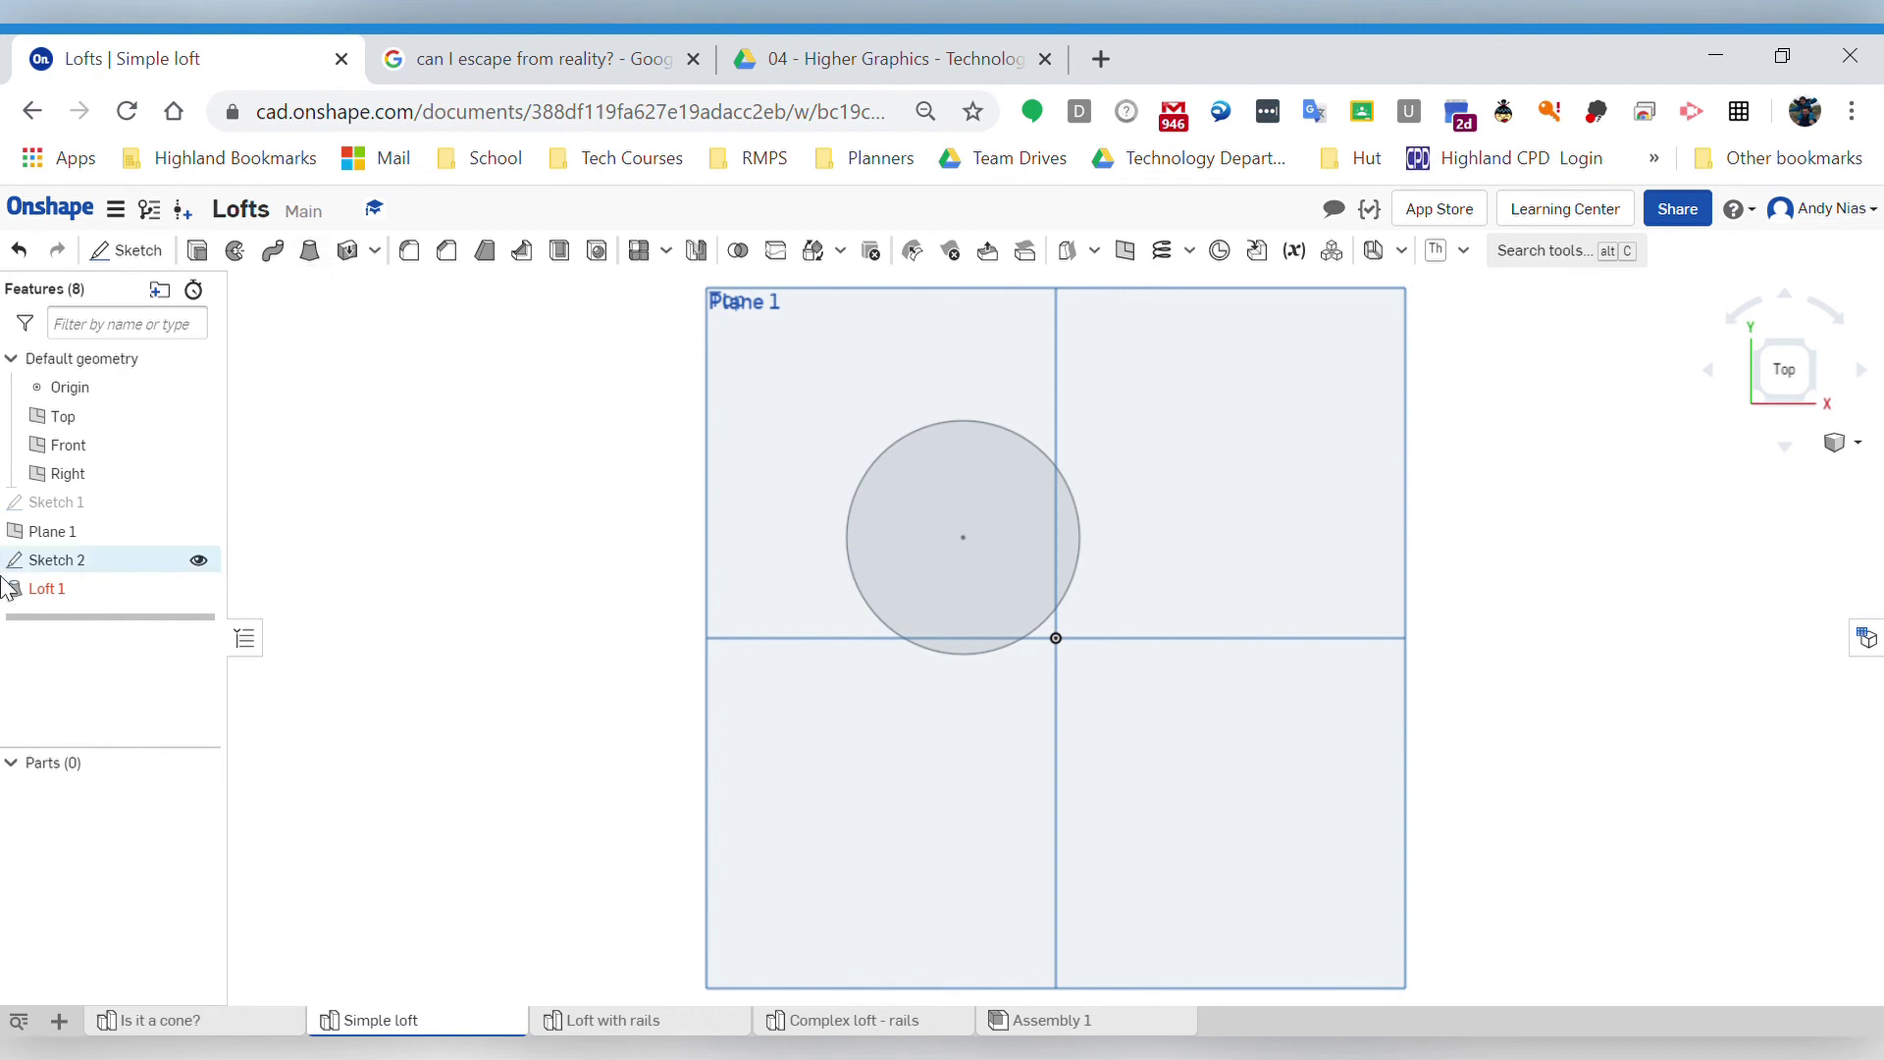
# - Edit Loft 1, replacing its Sketch 2 profile with the face of the new off-centre circle, and accept it
pyautogui.doubleClick(47, 588)
pyautogui.moveTo(515, 692); pyautogui.dragTo(510, 555, button='right')
pyautogui.scroll(-3, 523, 620)
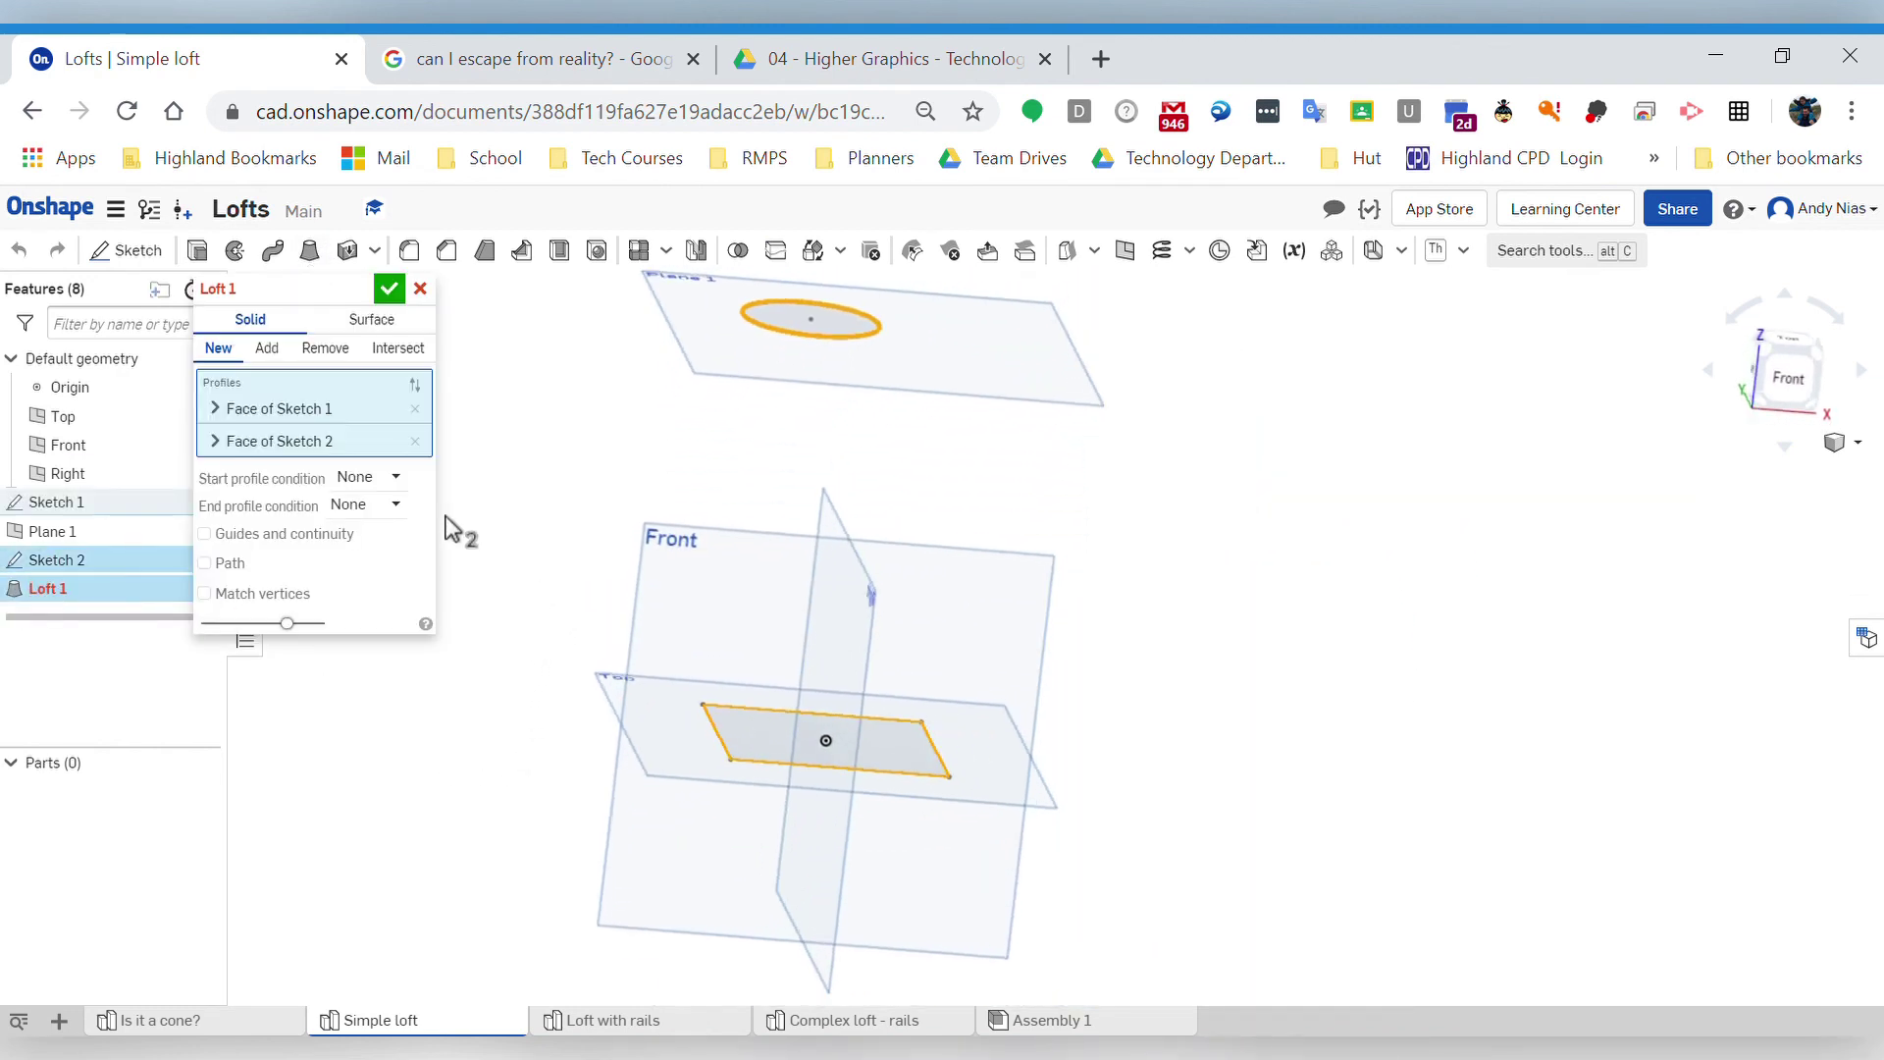
pyautogui.click(412, 440)
pyautogui.click(811, 318)
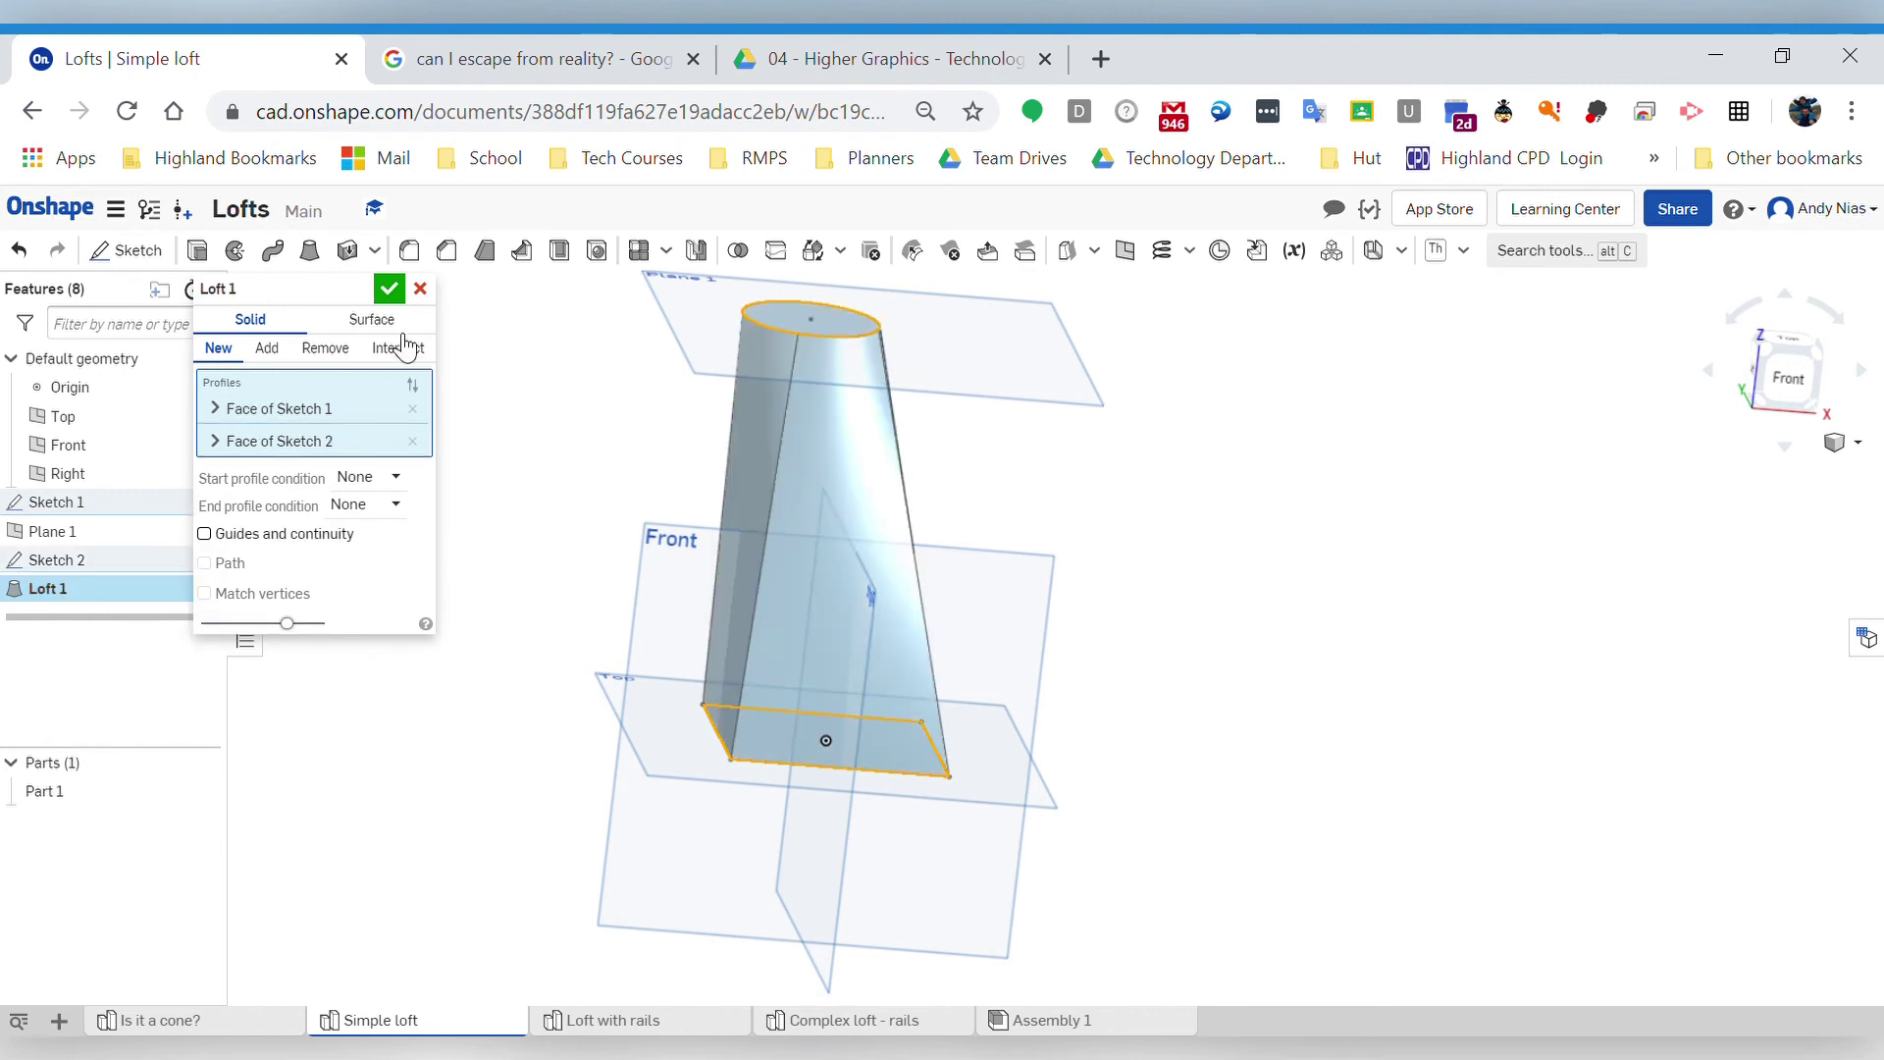
pyautogui.click(389, 288)
# - Examine the off-centre loft's sloping sides, circular top and square base from several angles
pyautogui.moveTo(1131, 741); pyautogui.dragTo(702, 545, button='right')
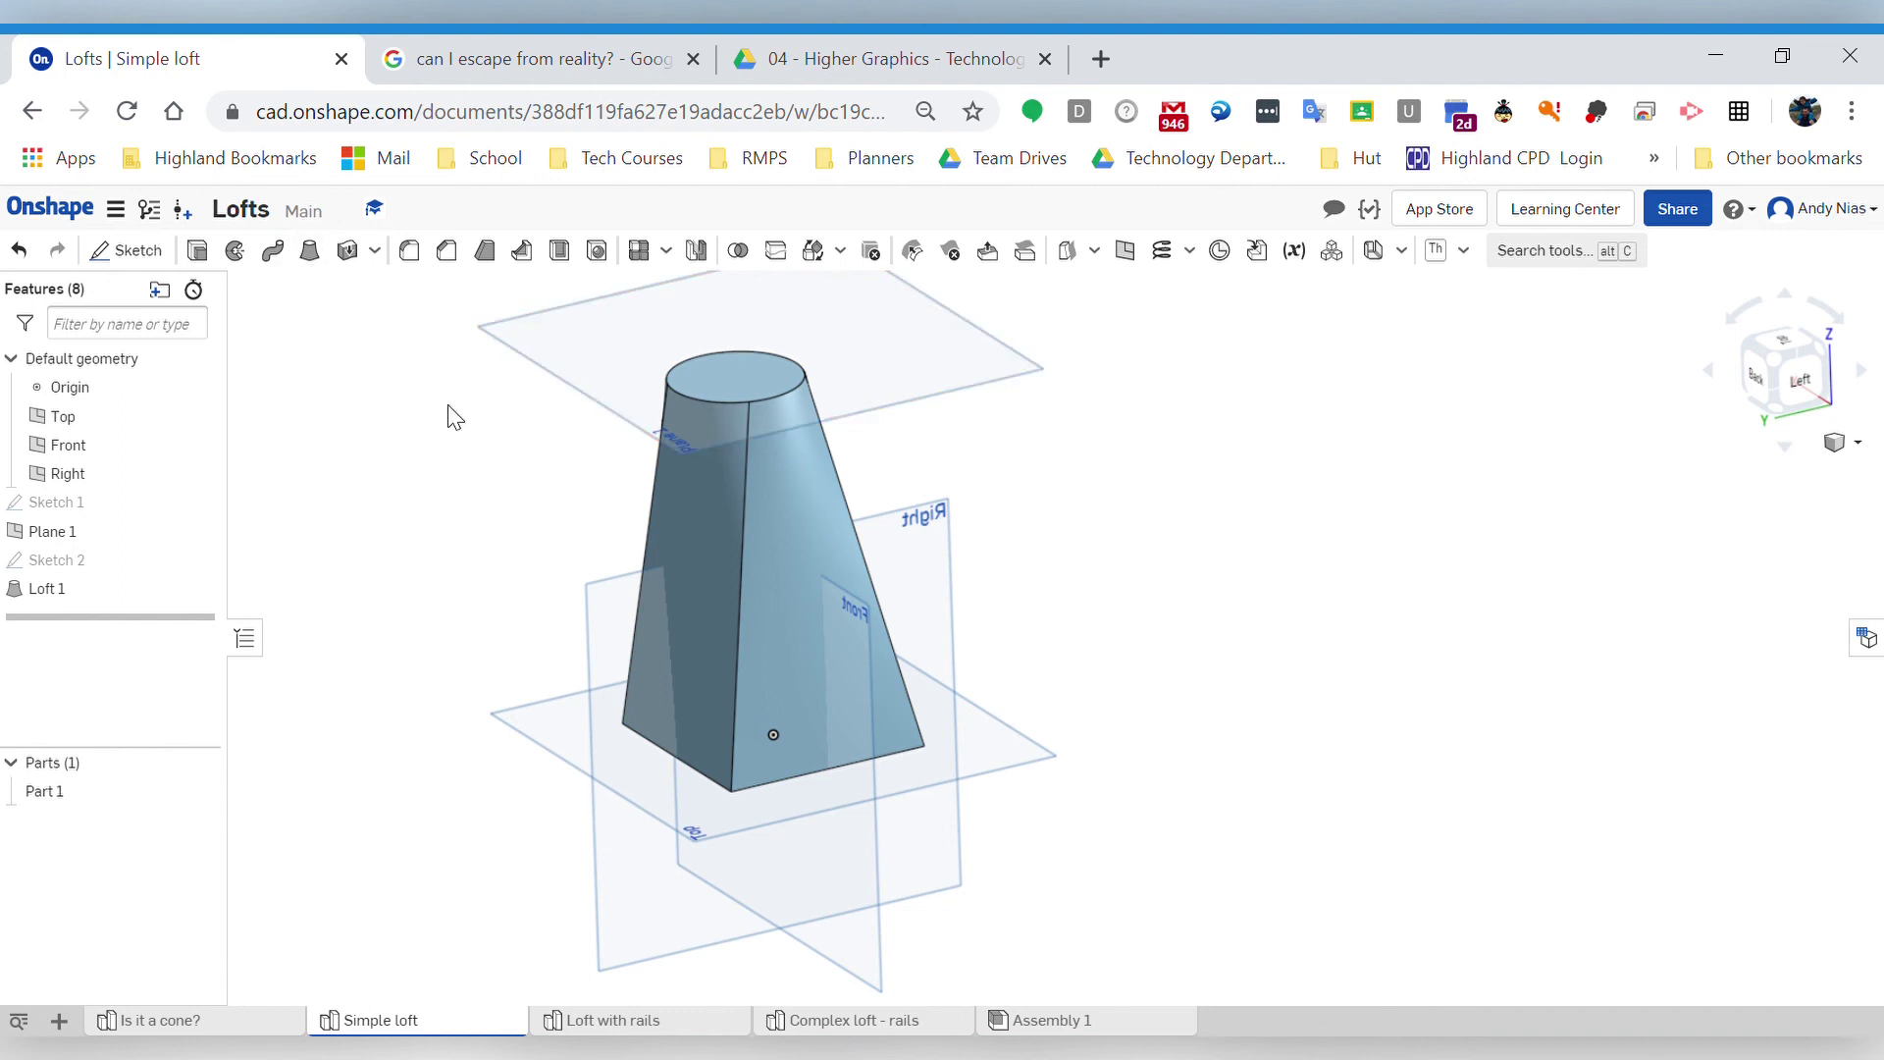
pyautogui.moveTo(666, 626); pyautogui.dragTo(693, 761, button='right')
pyautogui.moveTo(795, 673); pyautogui.dragTo(791, 378, button='right')
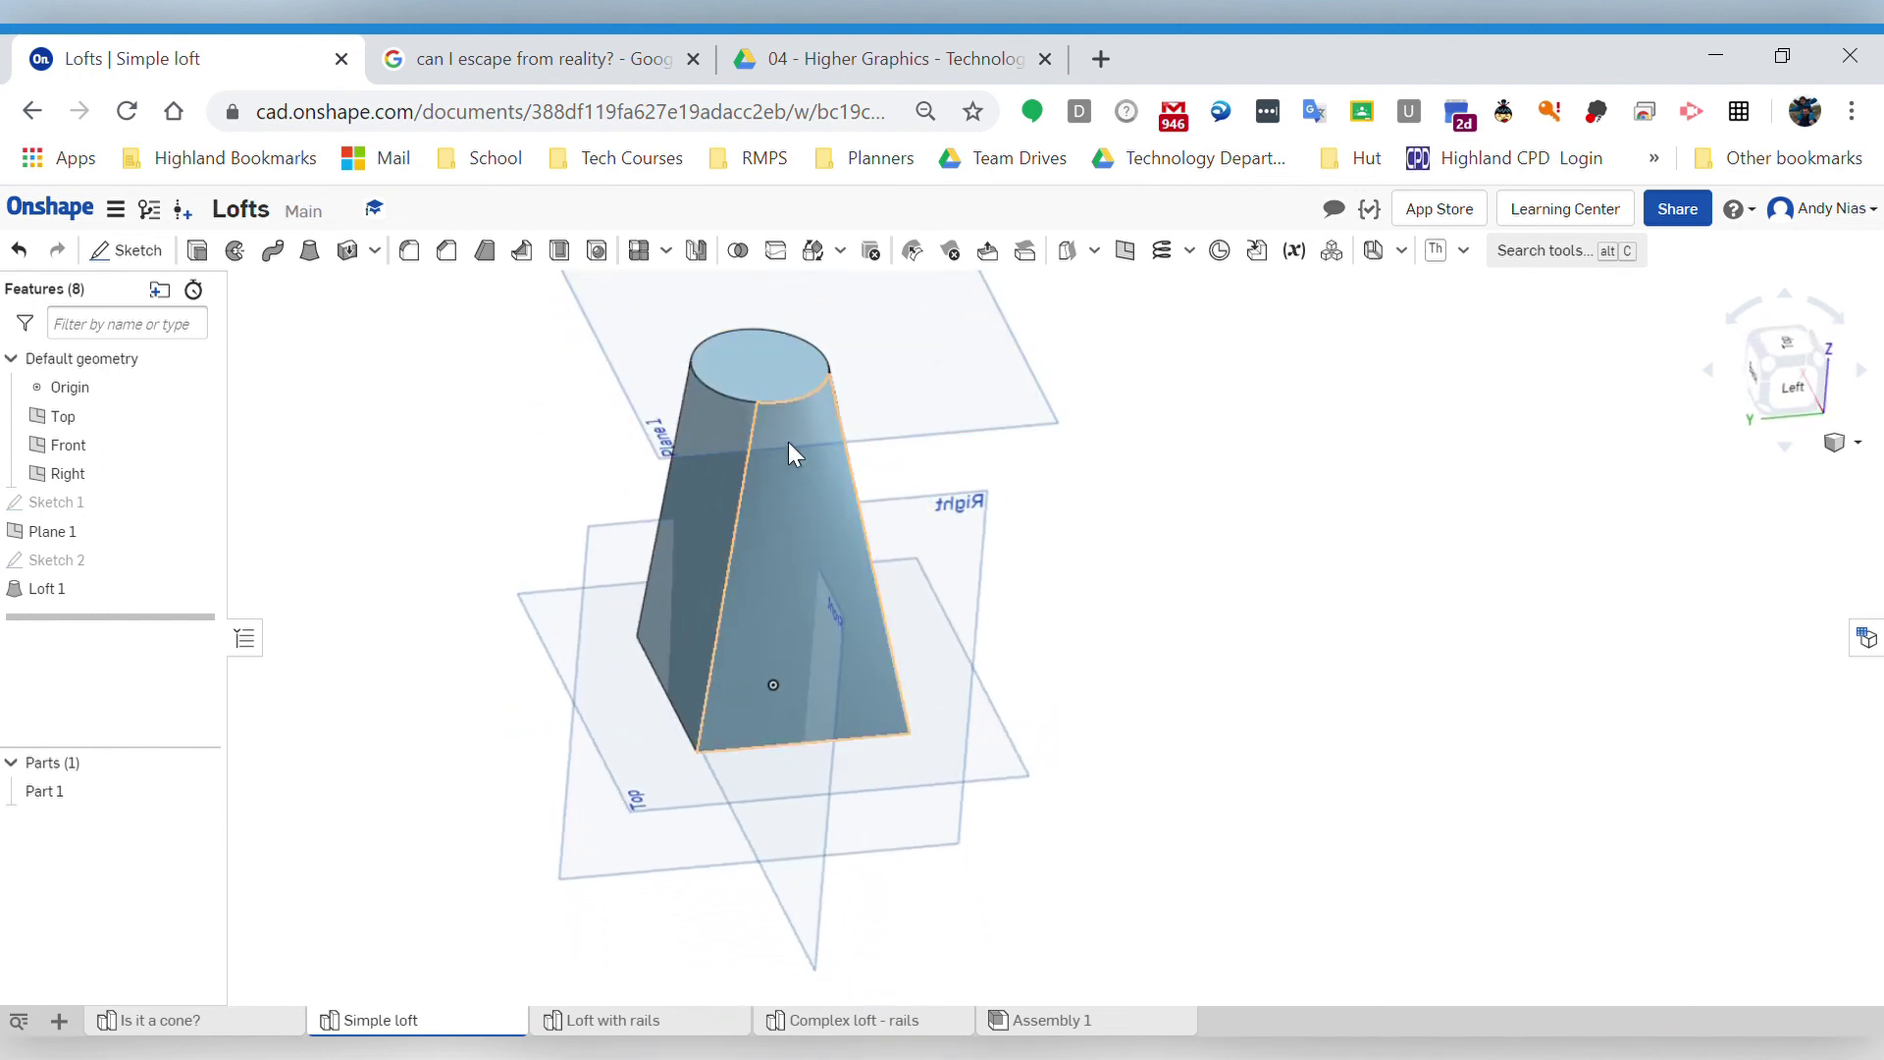
pyautogui.moveTo(1384, 648); pyautogui.dragTo(1096, 377, button='right')
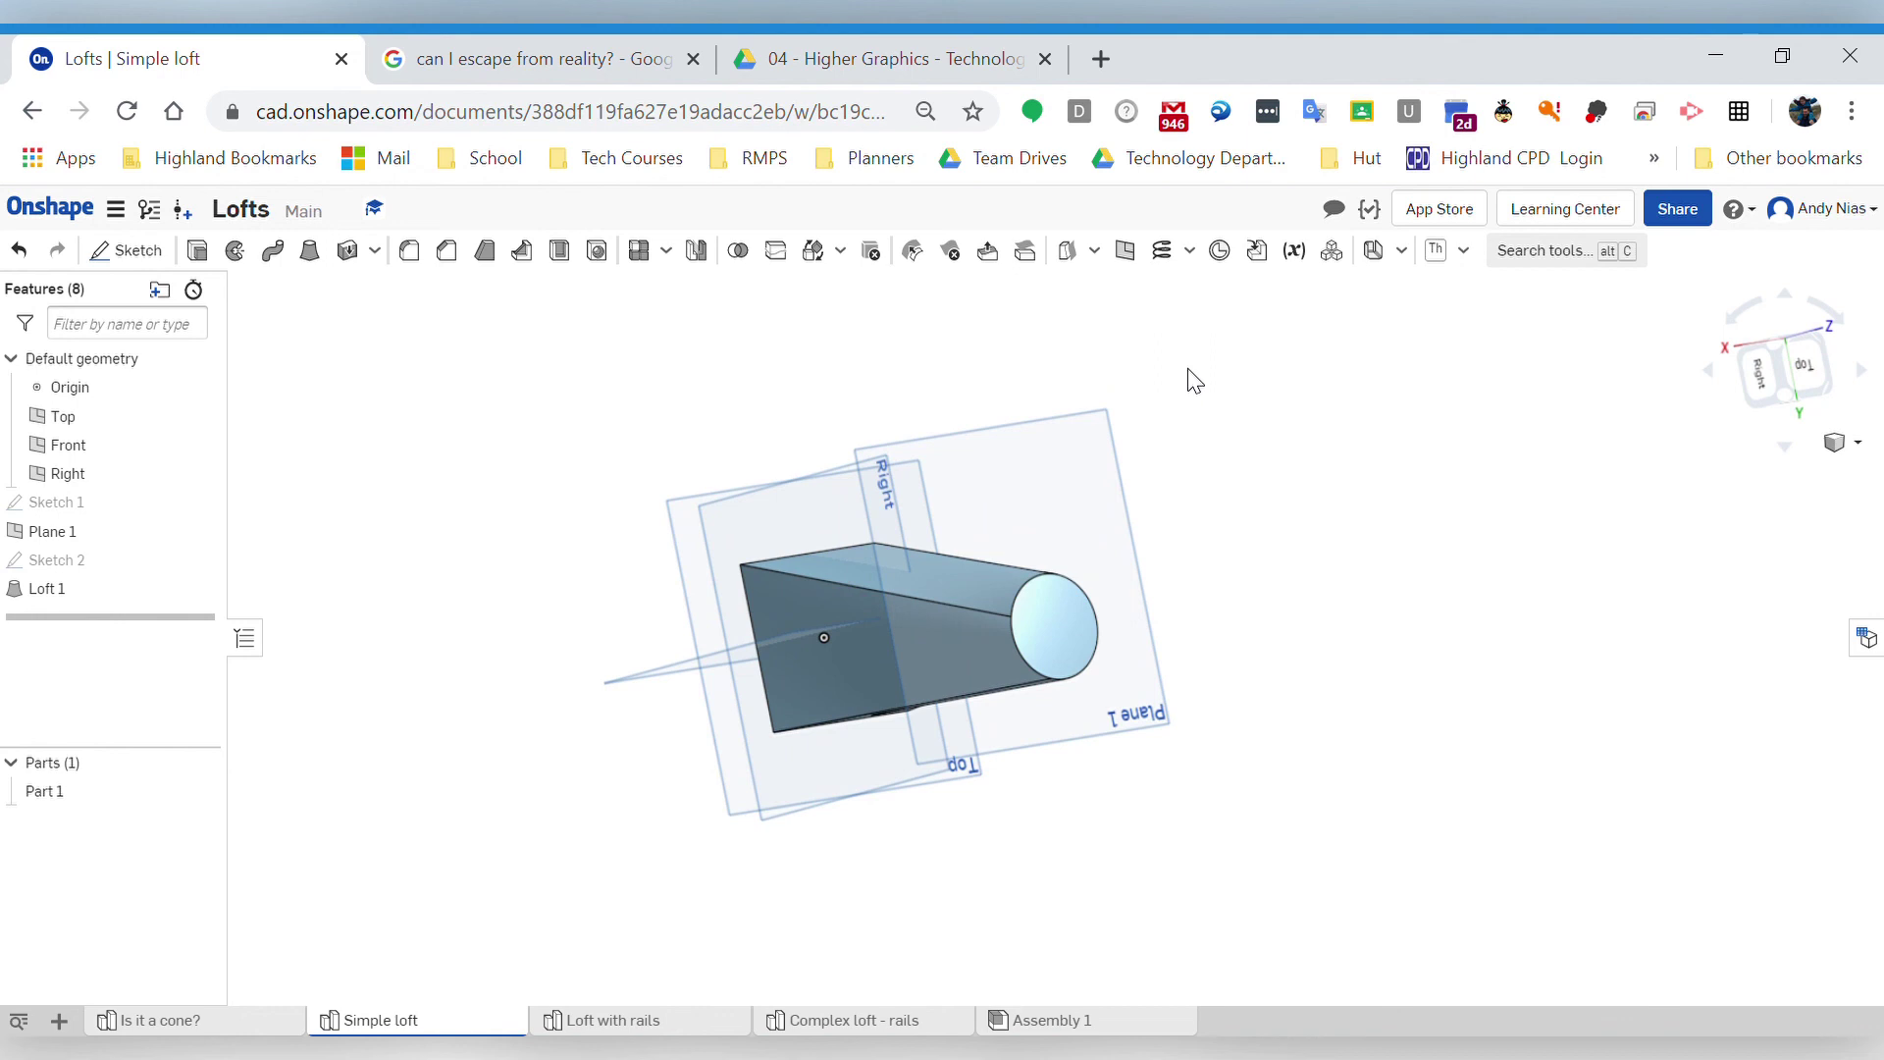